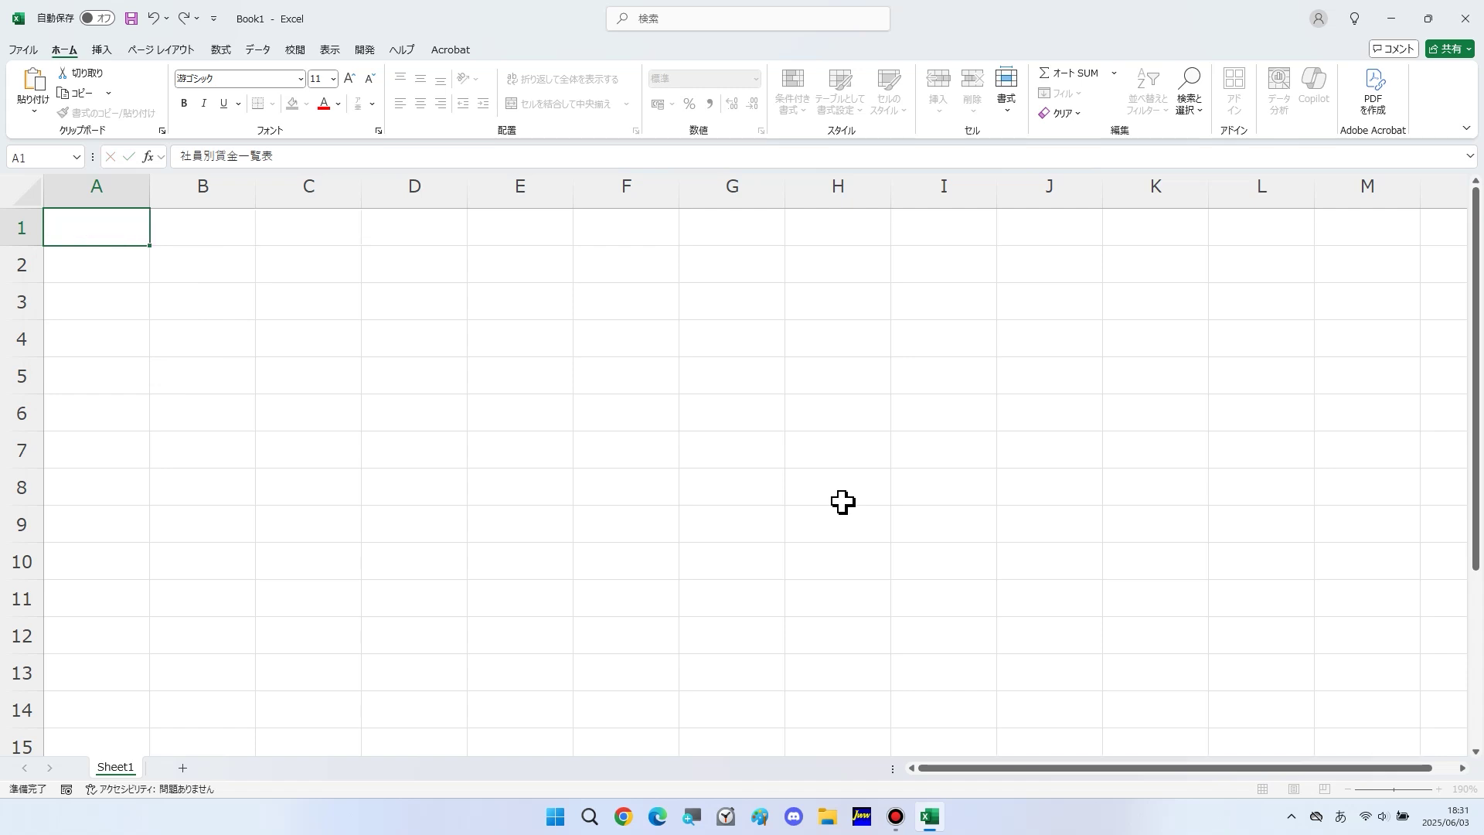
Step: Enter the title 社員別賃金一覧表 in A1 and the column header 社ＣＯ in A2
text(社)
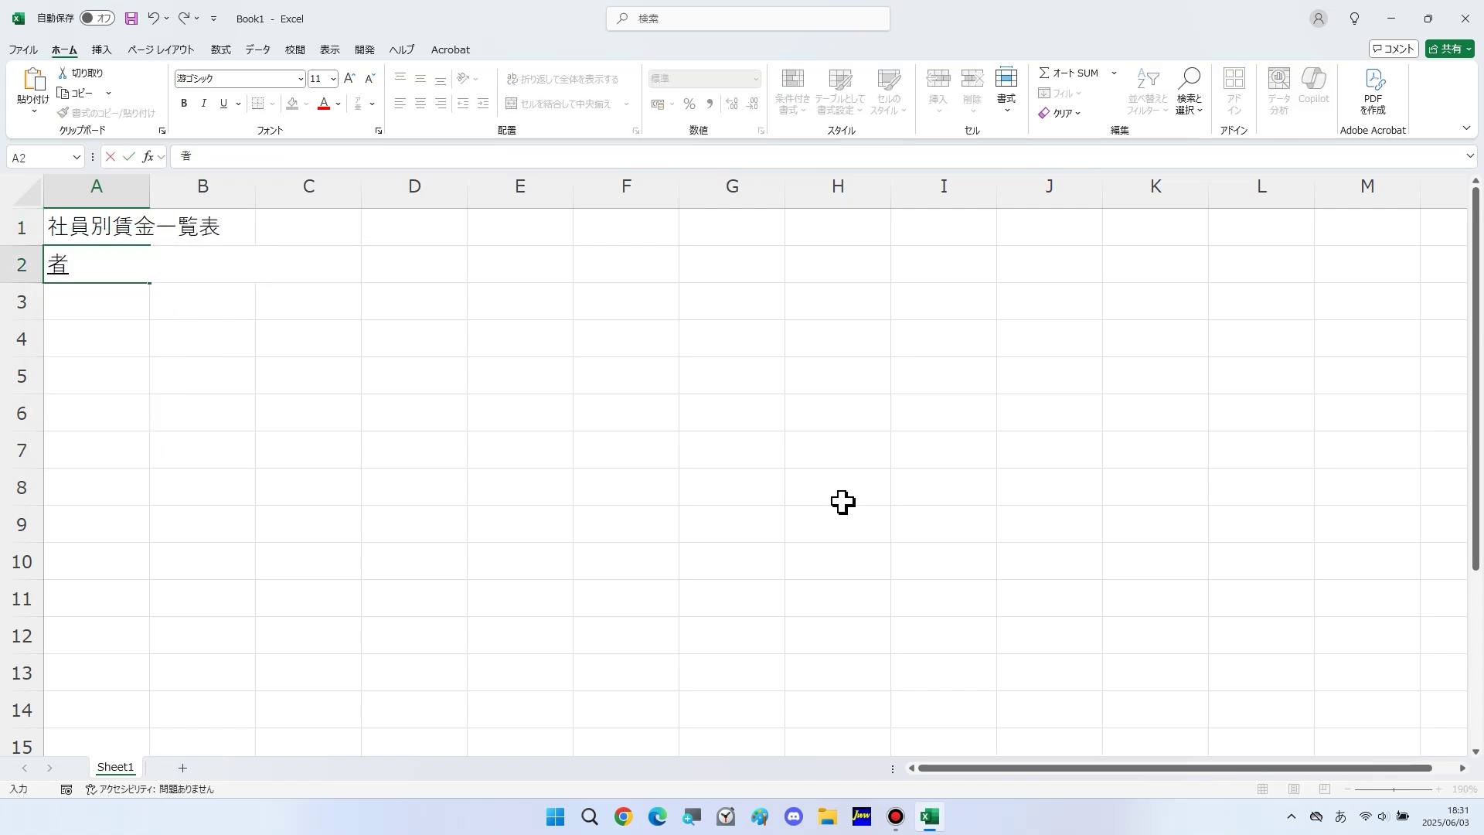
key(Return)
text(XO)
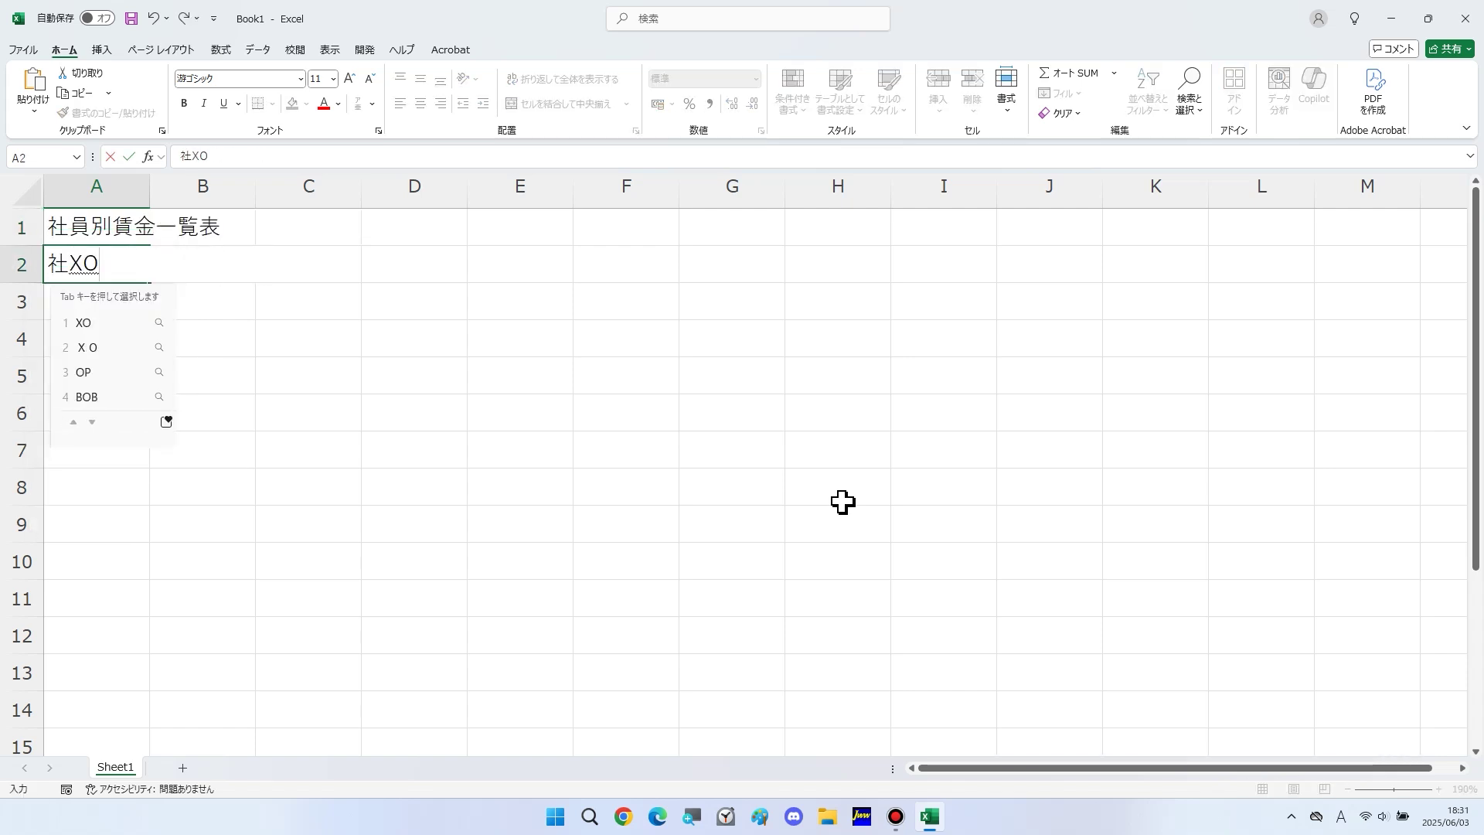
key(BackSpace)
key(BackSpace)
text(Co)
key(space)
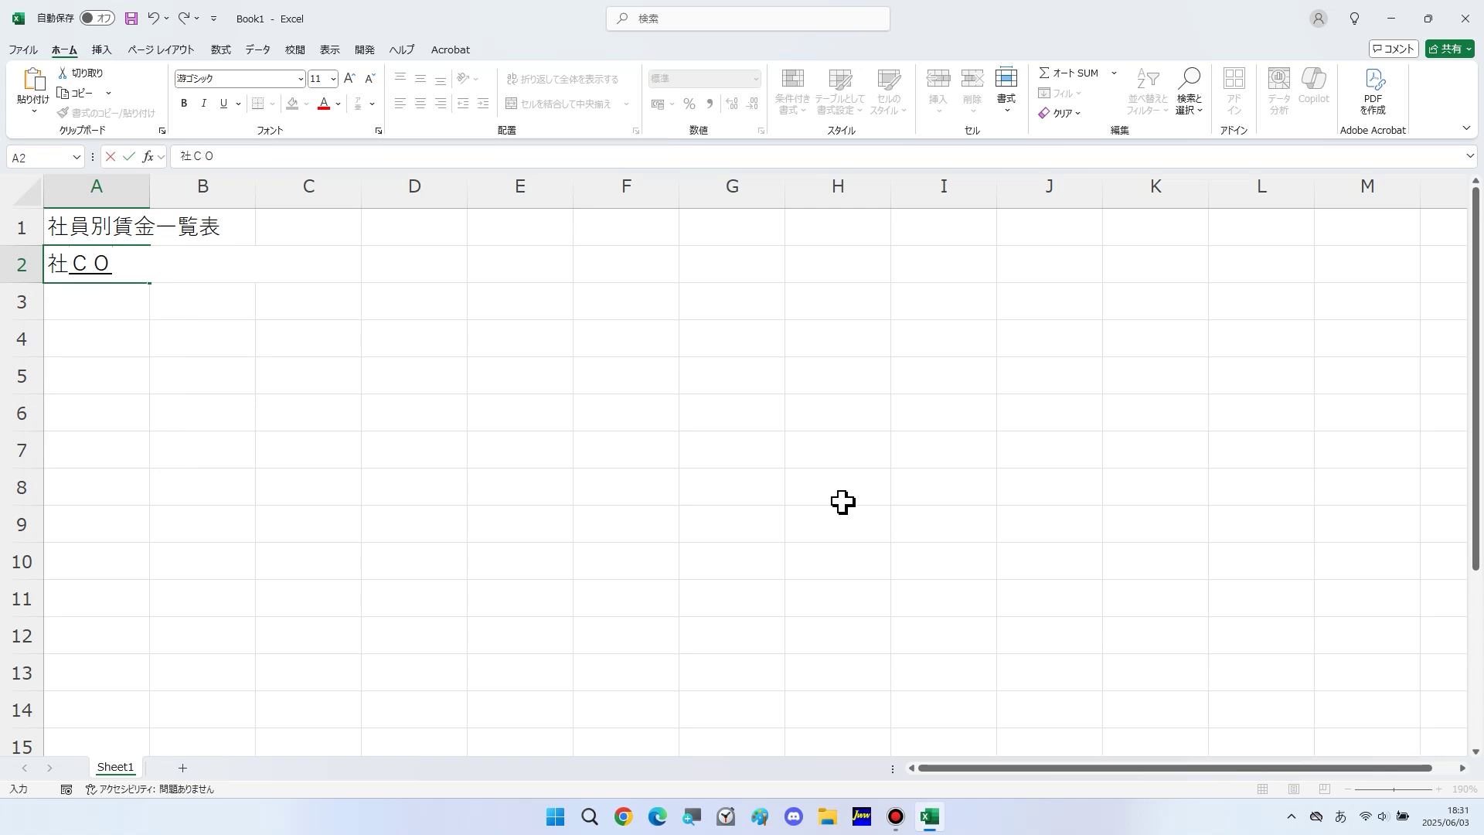
key(Return)
key(Tab)
Step: Enter the column headers 社員名 in B2 and 製ＣＯ in C2
text(shain)
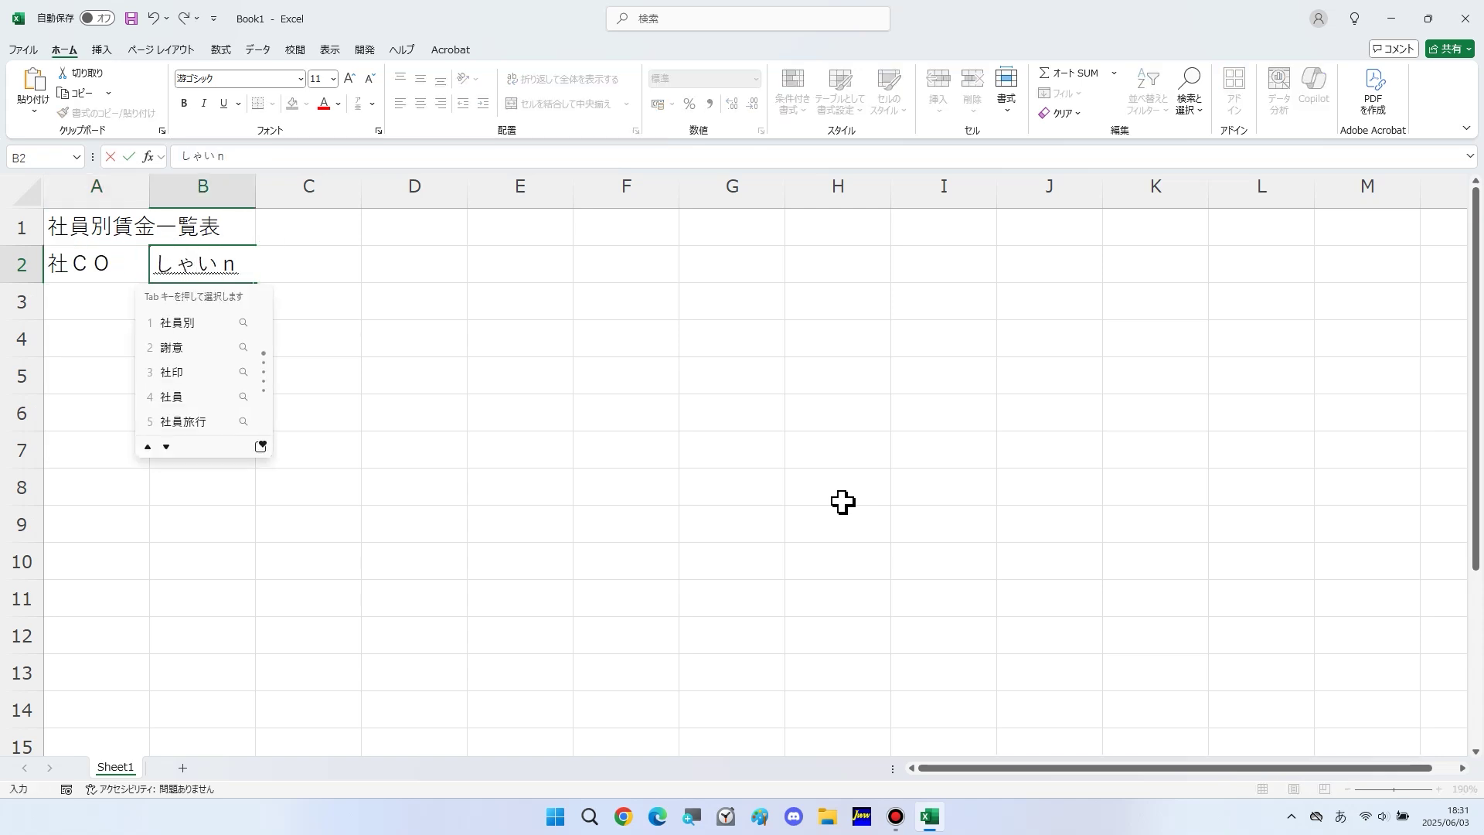
text(mei)
key(space)
key(Return)
key(Tab)
text(seihinn)
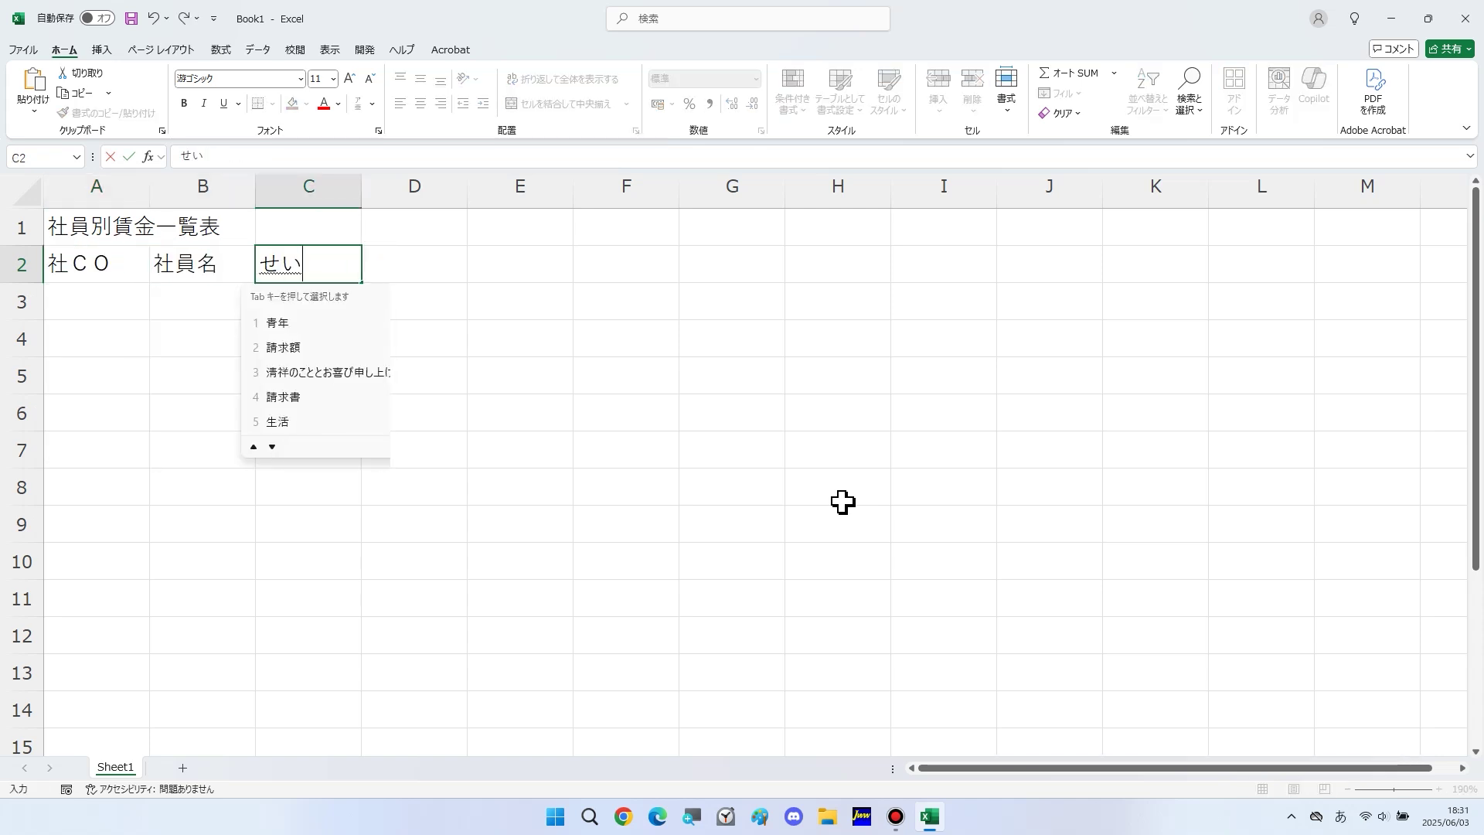
key(space)
key(Delete)
text(co)
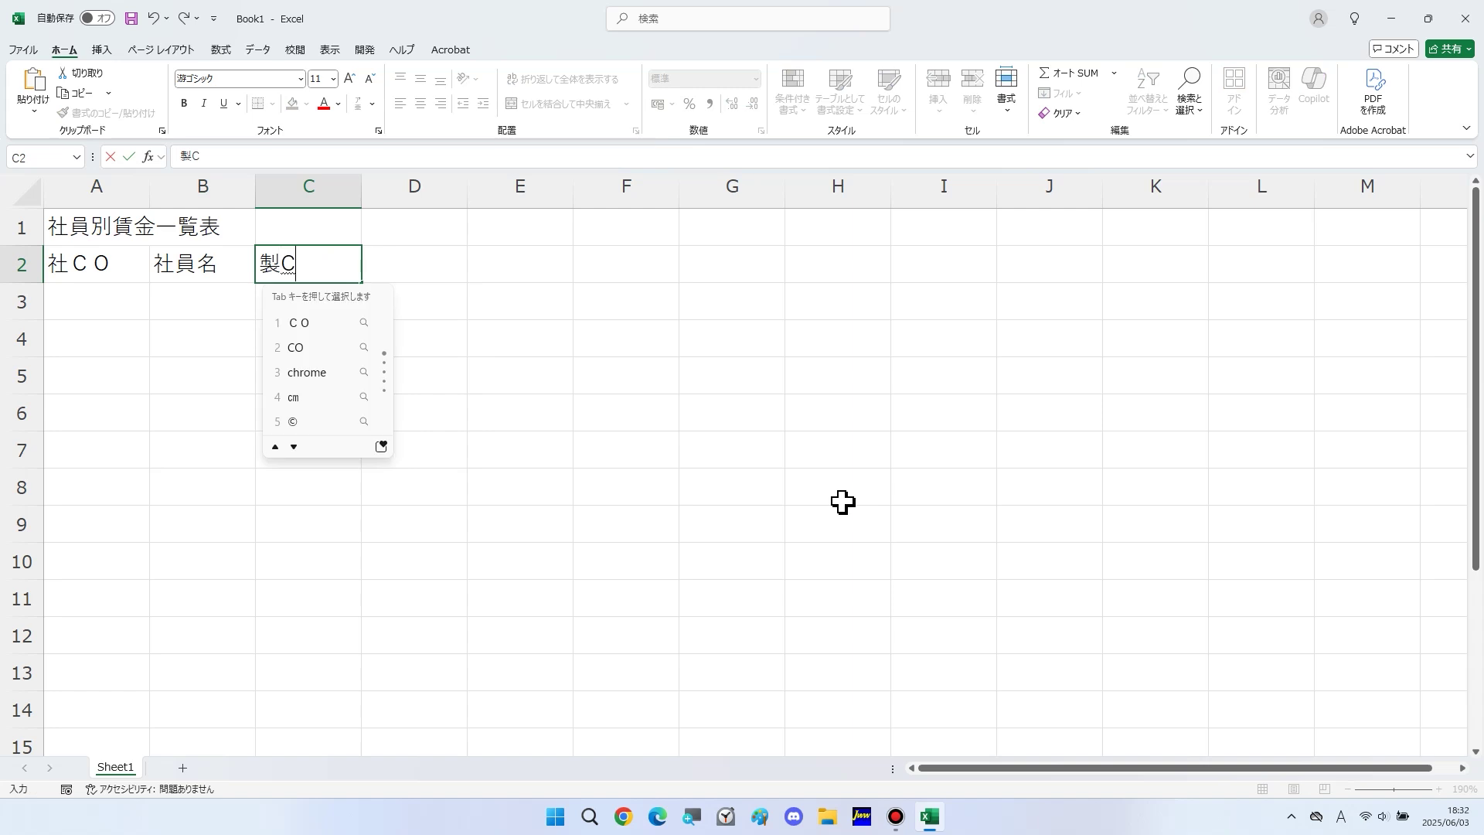
key(space)
key(Tab)
Step: Enter the column headers 製品名 in D2 and 賃金単価 in E2
text(se)
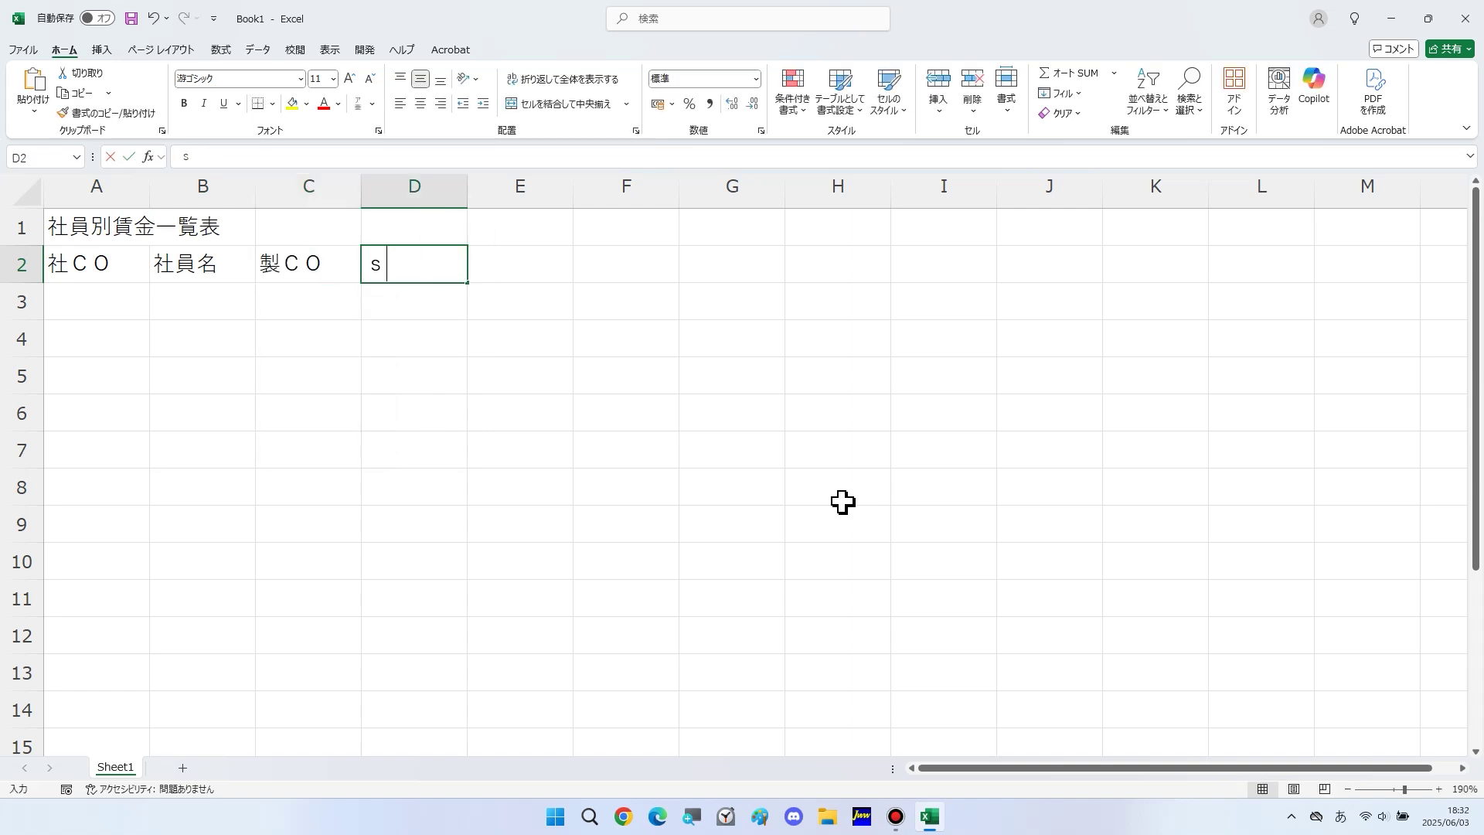
key(BackSpace)
text(seihinnmei)
key(space)
key(Tab)
text(tinnginntannka)
key(space)
text(tannka)
key(space)
key(space)
key(Return)
key(Tab)
Step: Enter the column headers 作業数 in F2 and 基本賃金 in G2
text(sagyousuu)
key(space)
key(Return)
key(Tab)
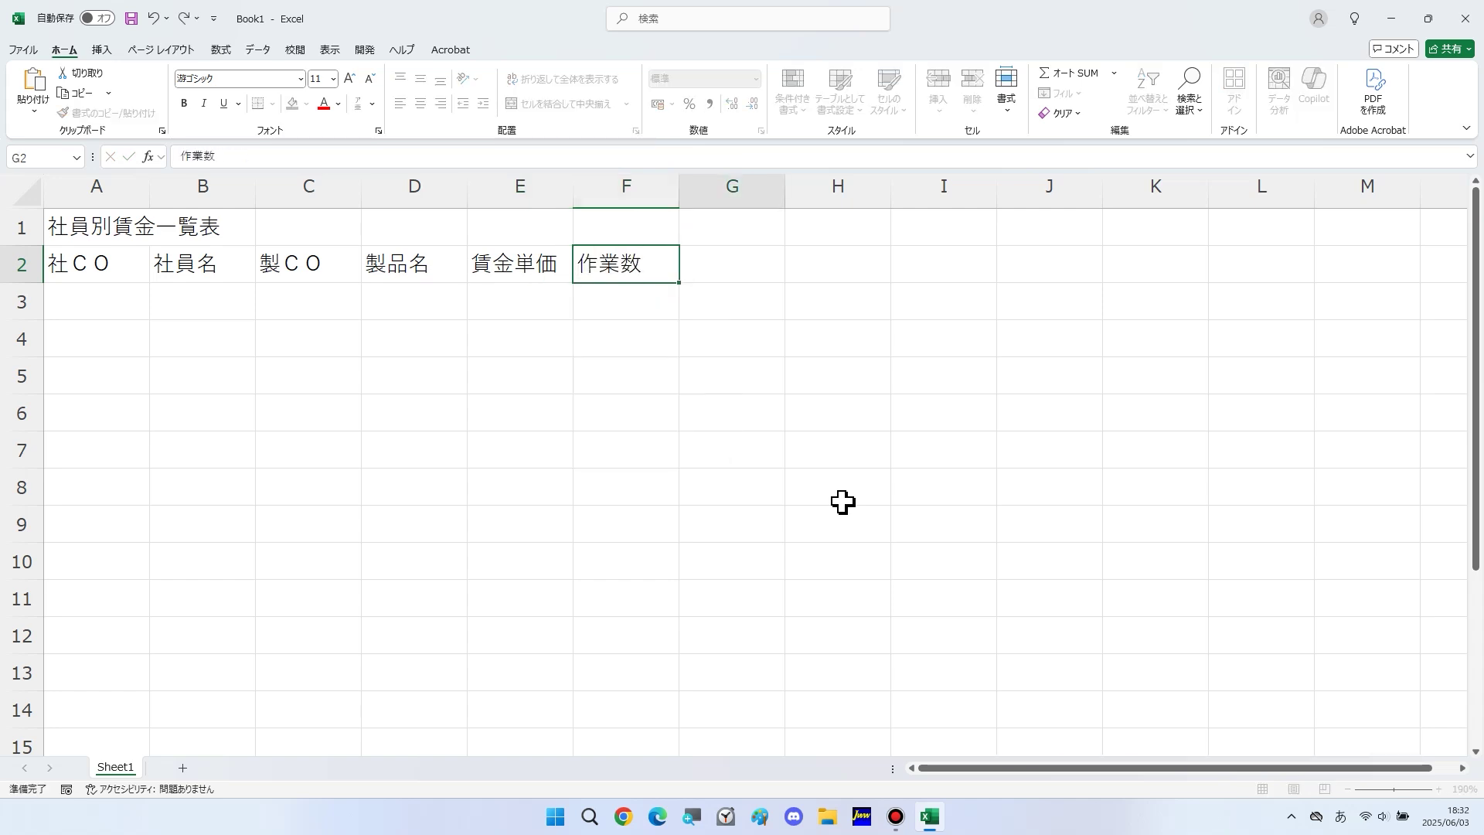
text(kihonntinnginn)
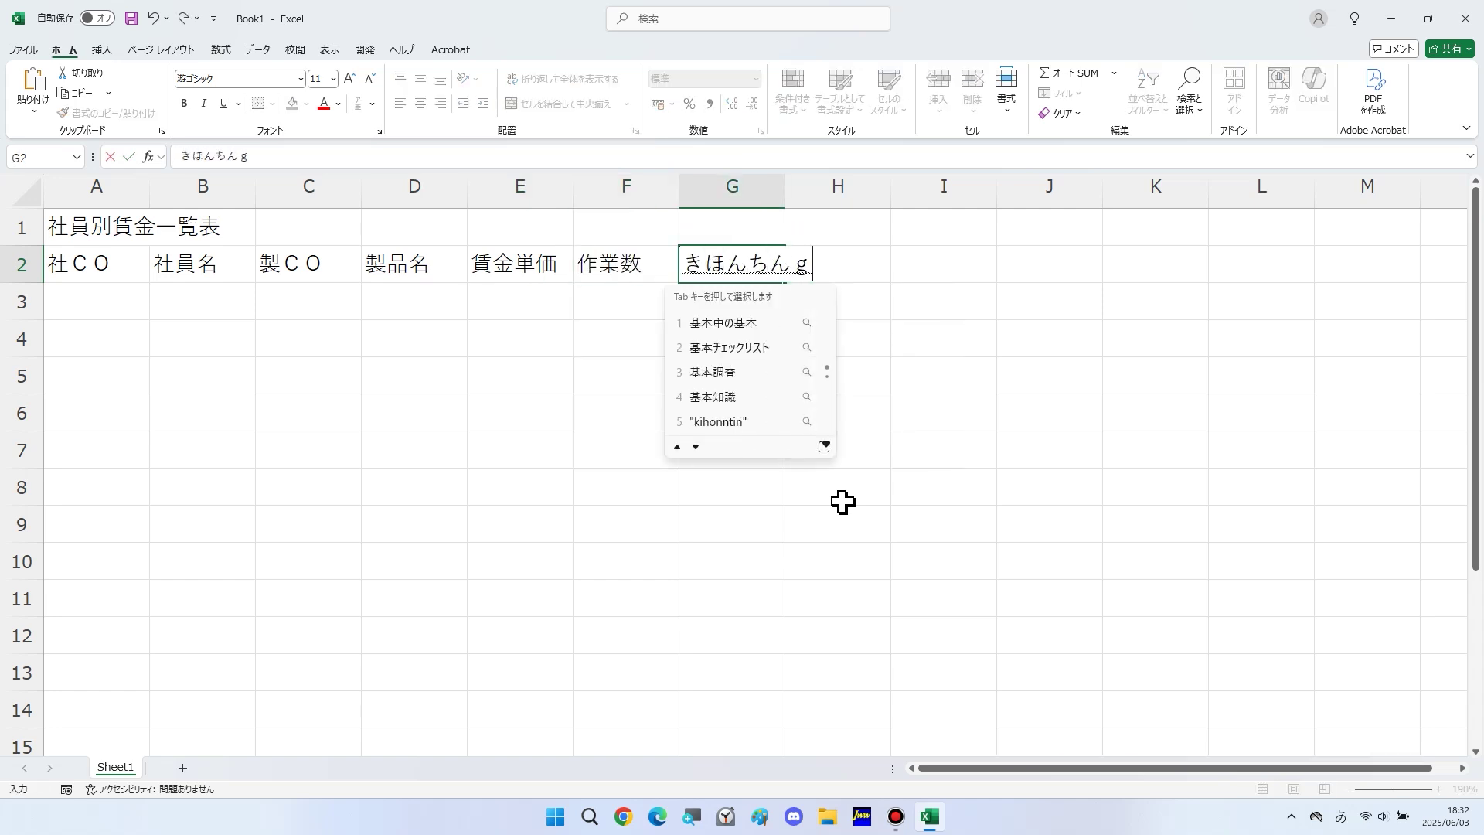
key(space)
key(Return)
key(Return)
key(Tab)
Step: Enter the column headers 技能手当 in H2 and 特別手当 in I2
text(ginouteat)
key(Tab)
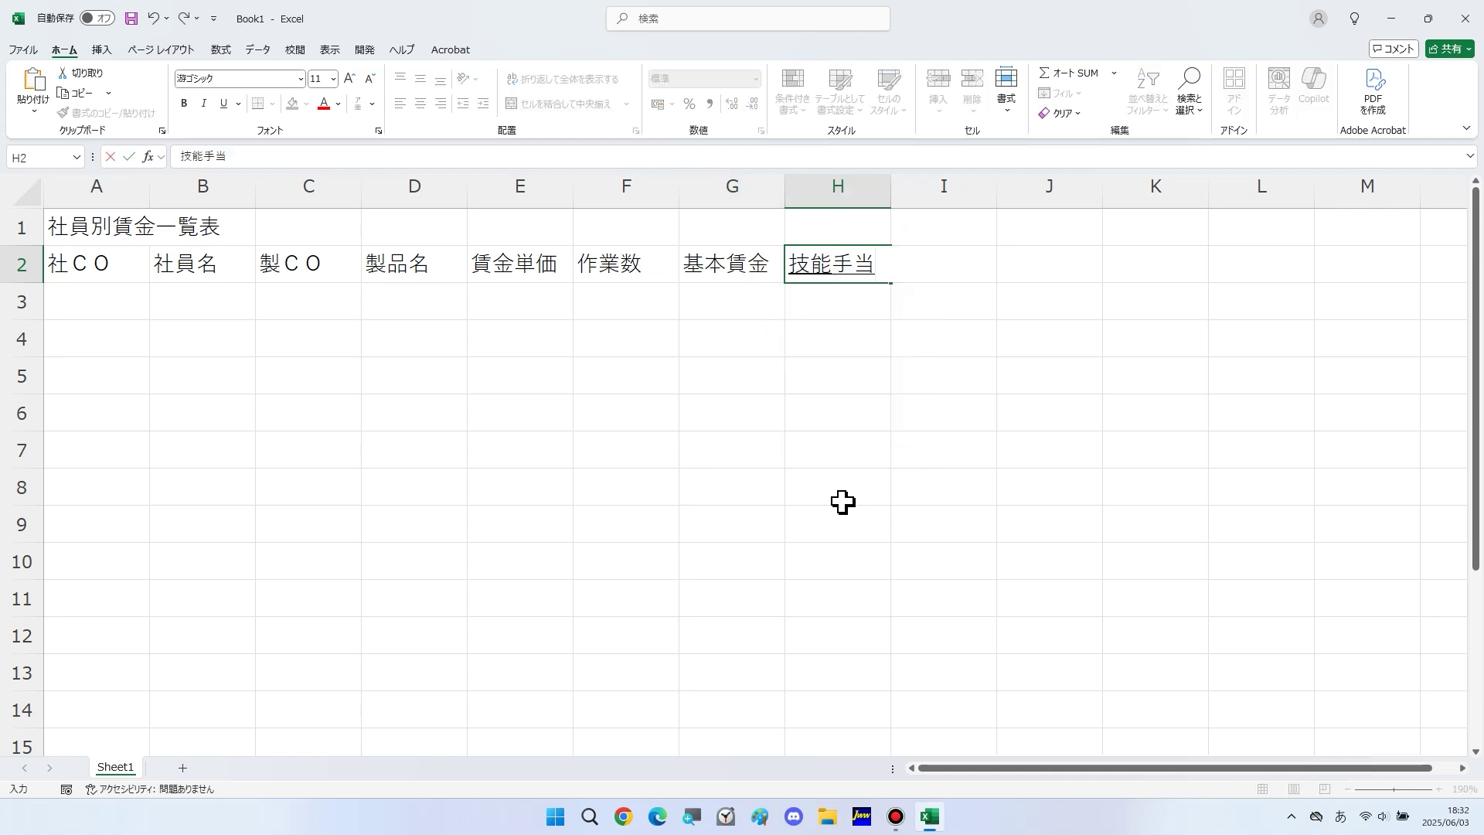
key(Tab)
text(tokubetutea)
key(Tab)
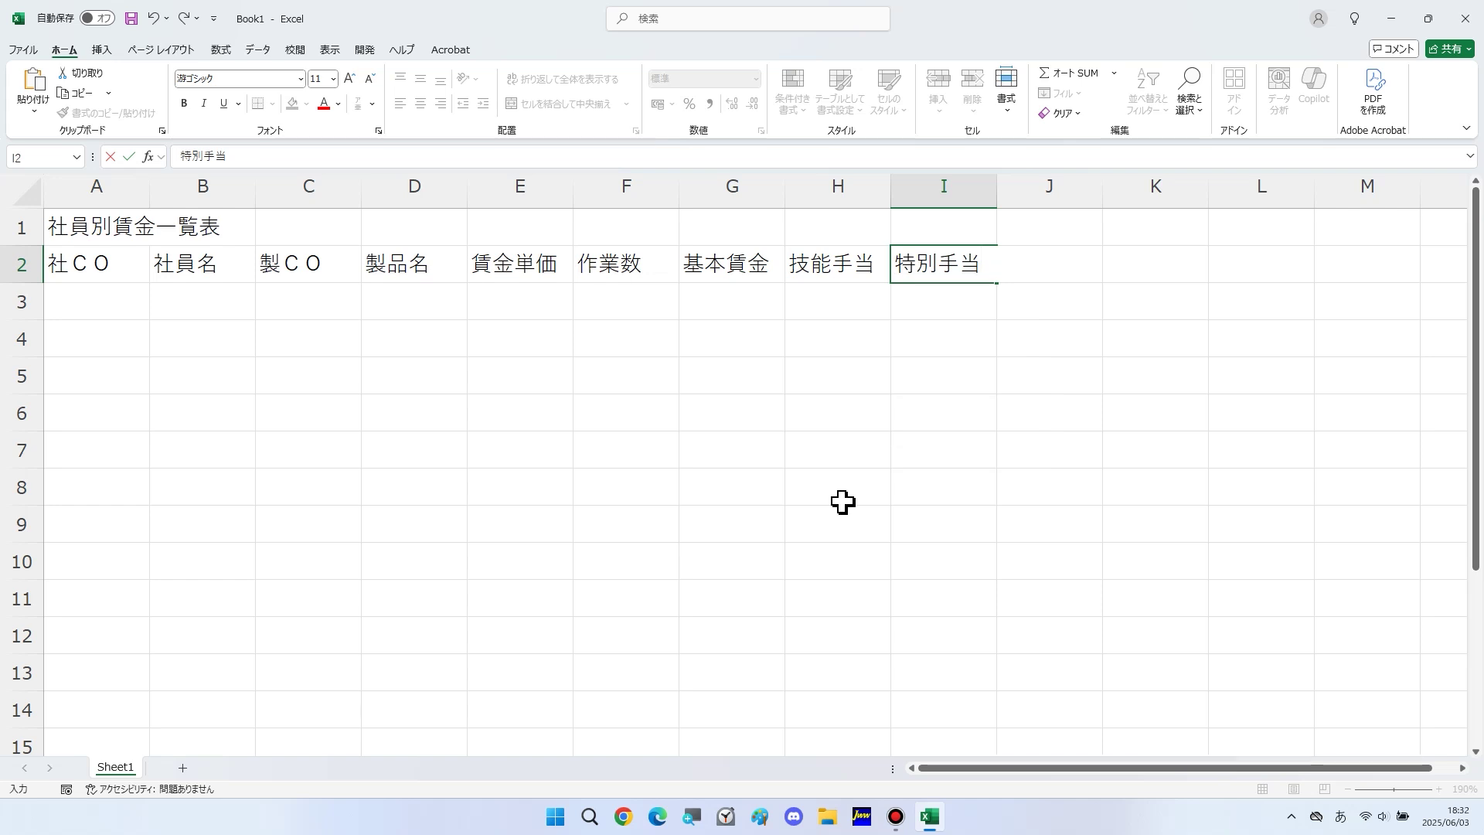
key(Tab)
Step: Enter the column headers 総支給額 in J2 and 評価 in K2
text(sousikyuugaku)
key(Tab)
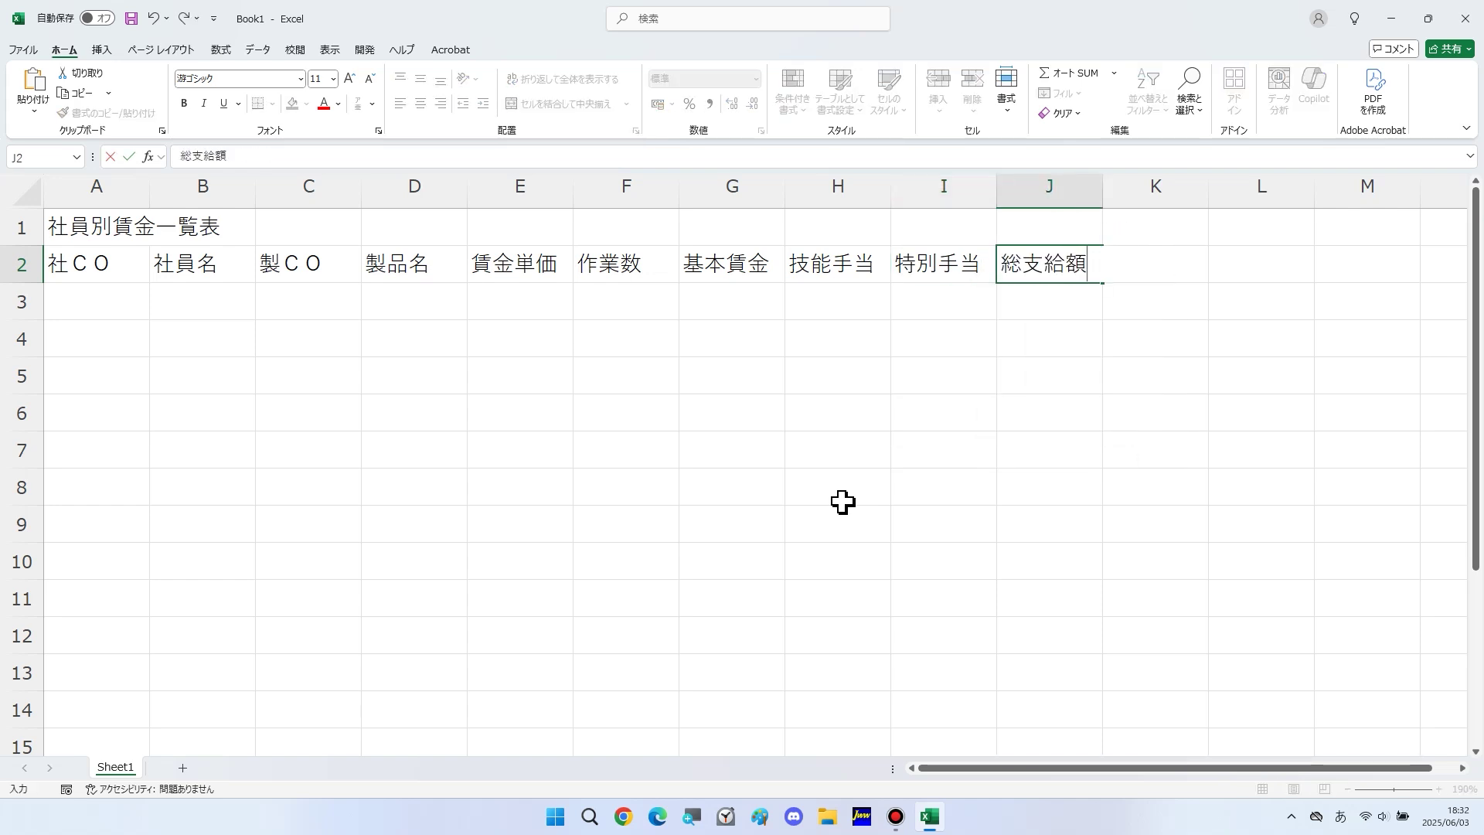
key(Tab)
text(hyouka)
key(Tab)
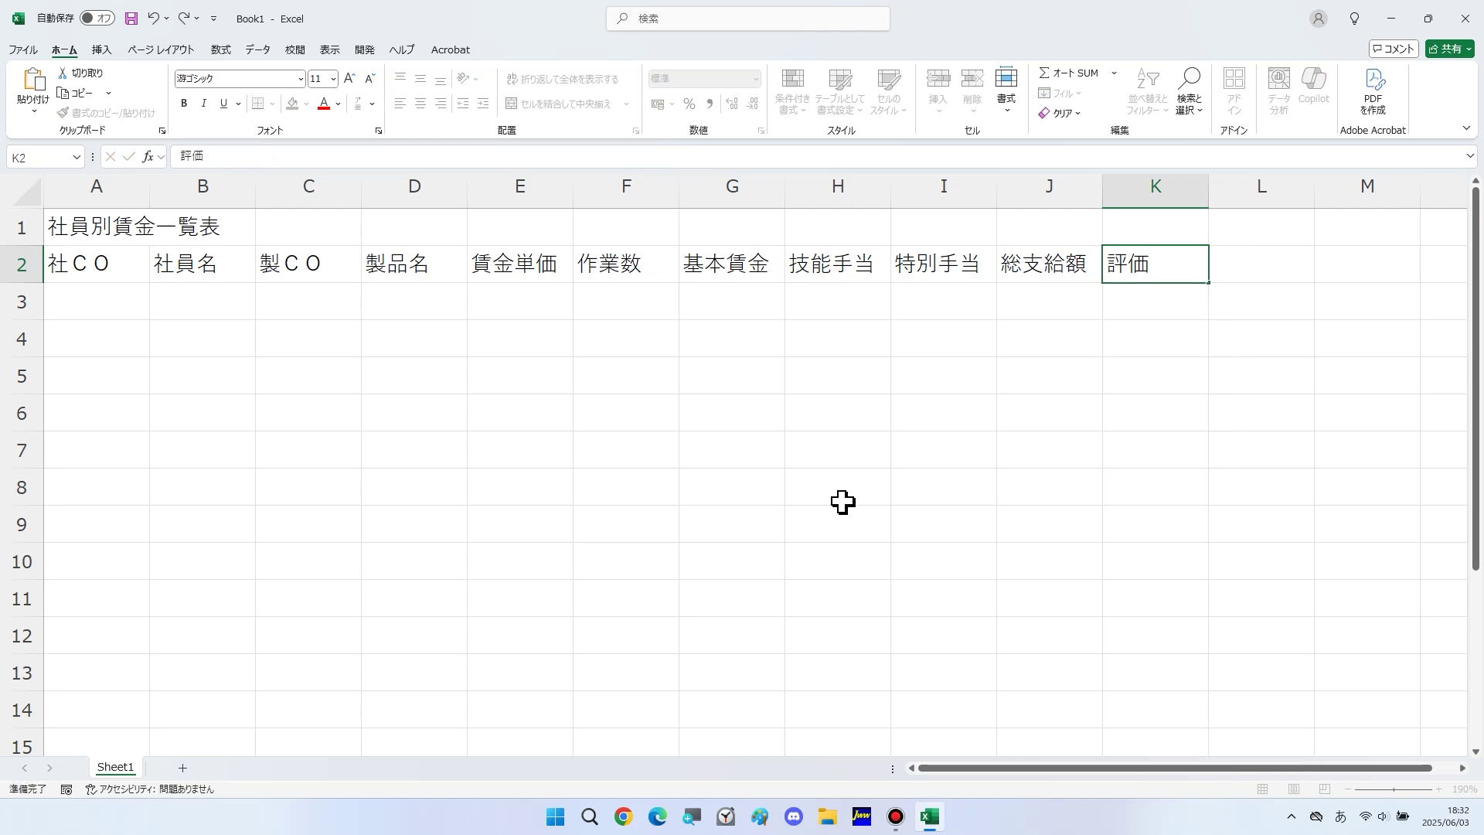
key(Return)
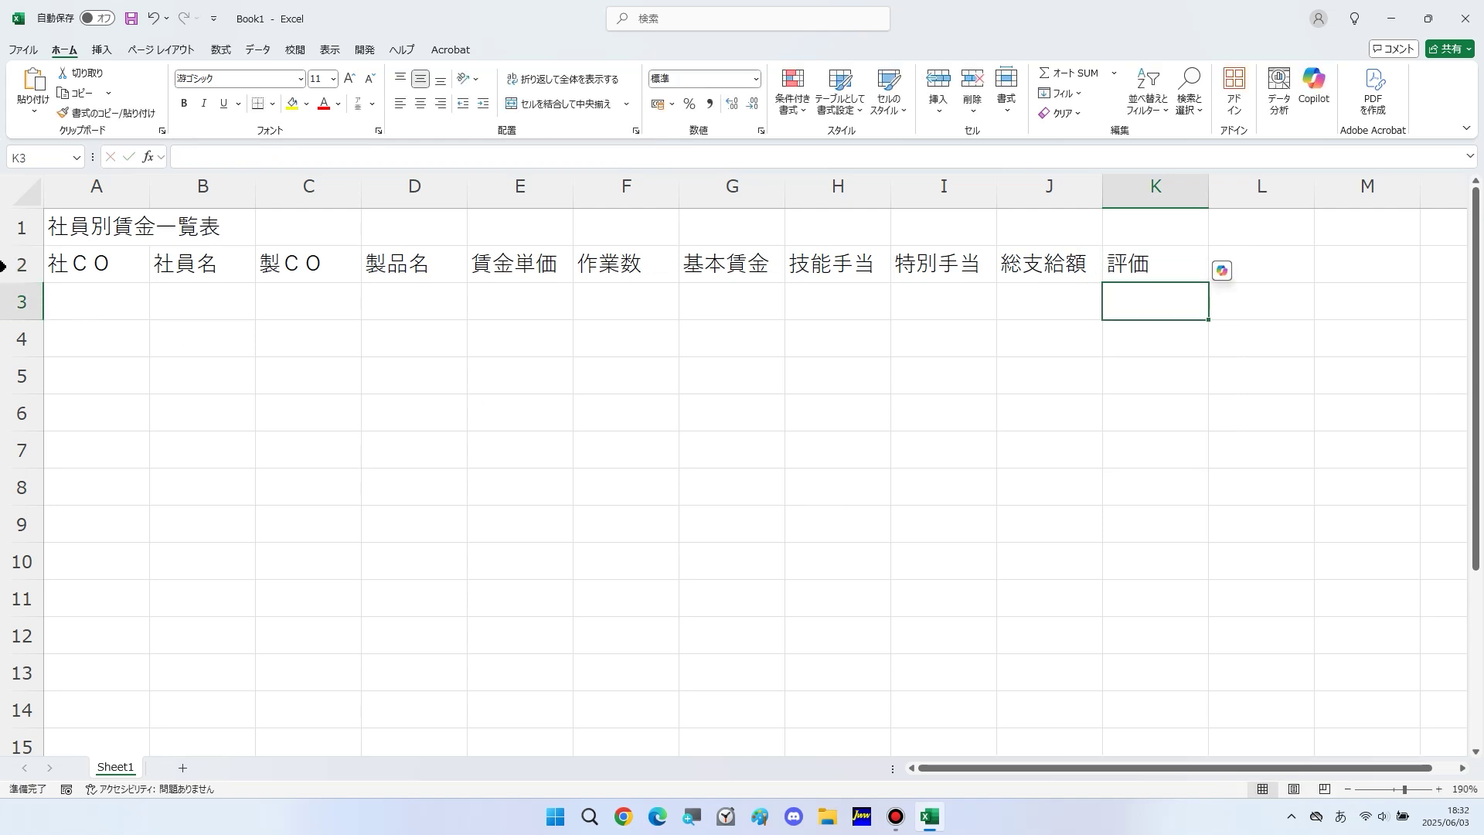
Step: Fill the 社ＣＯ column A3:A10 with the series 101 to 108 and enter the label 合計 in B12
click(87, 294)
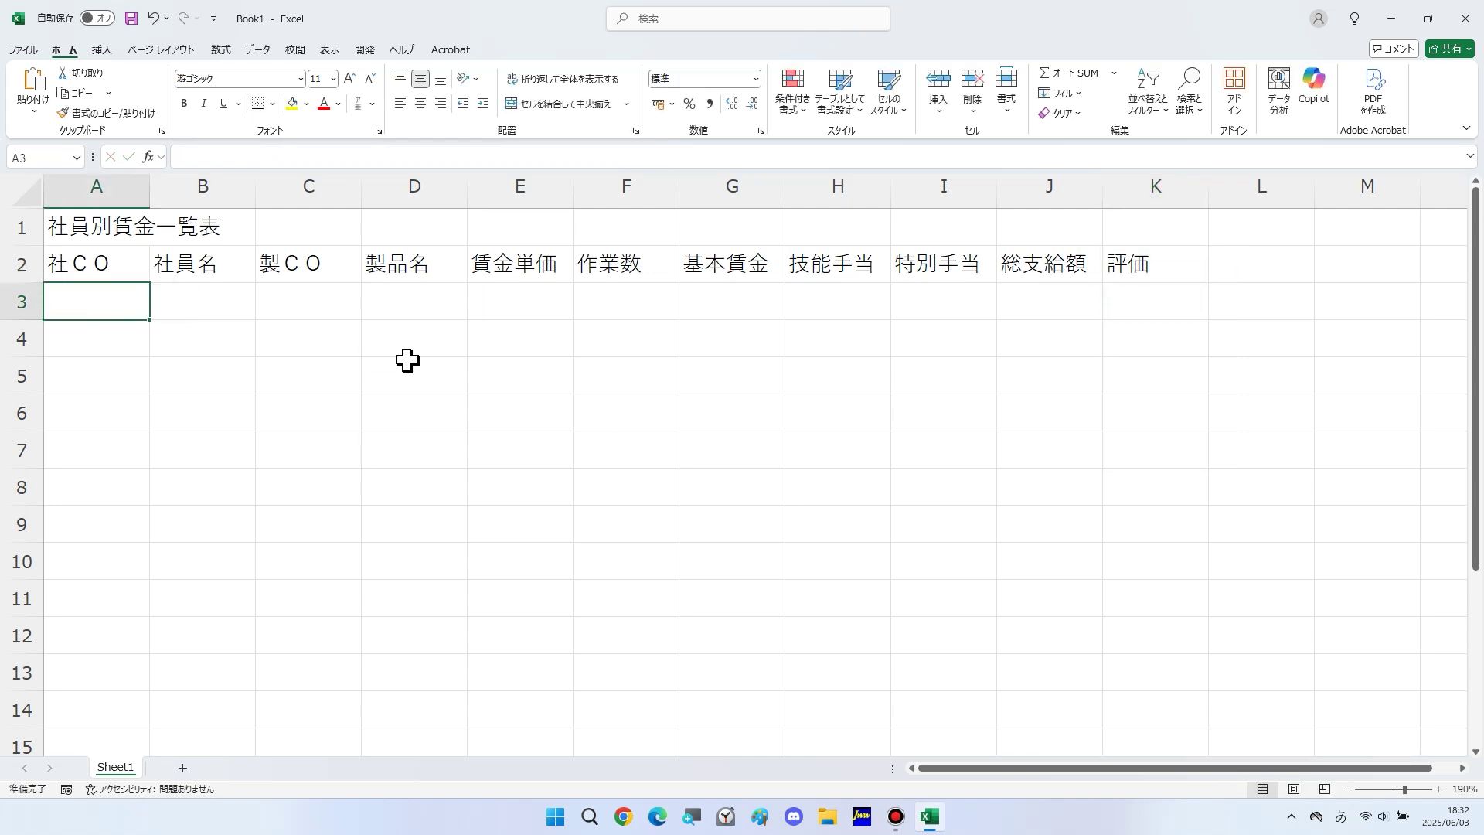
text(101)
key(Return)
drag(154, 320, 144, 574)
click(204, 634)
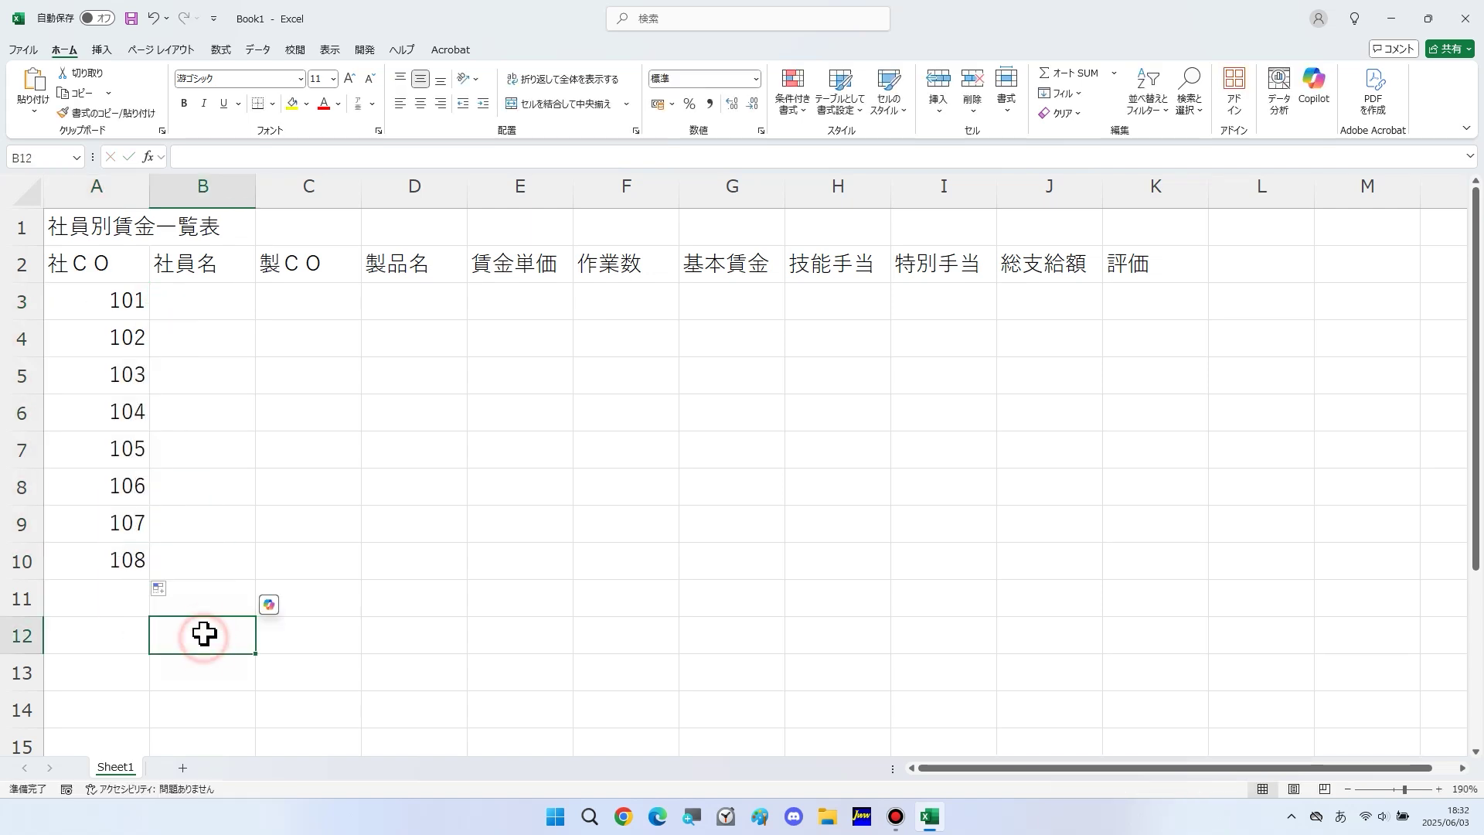
text(合計)
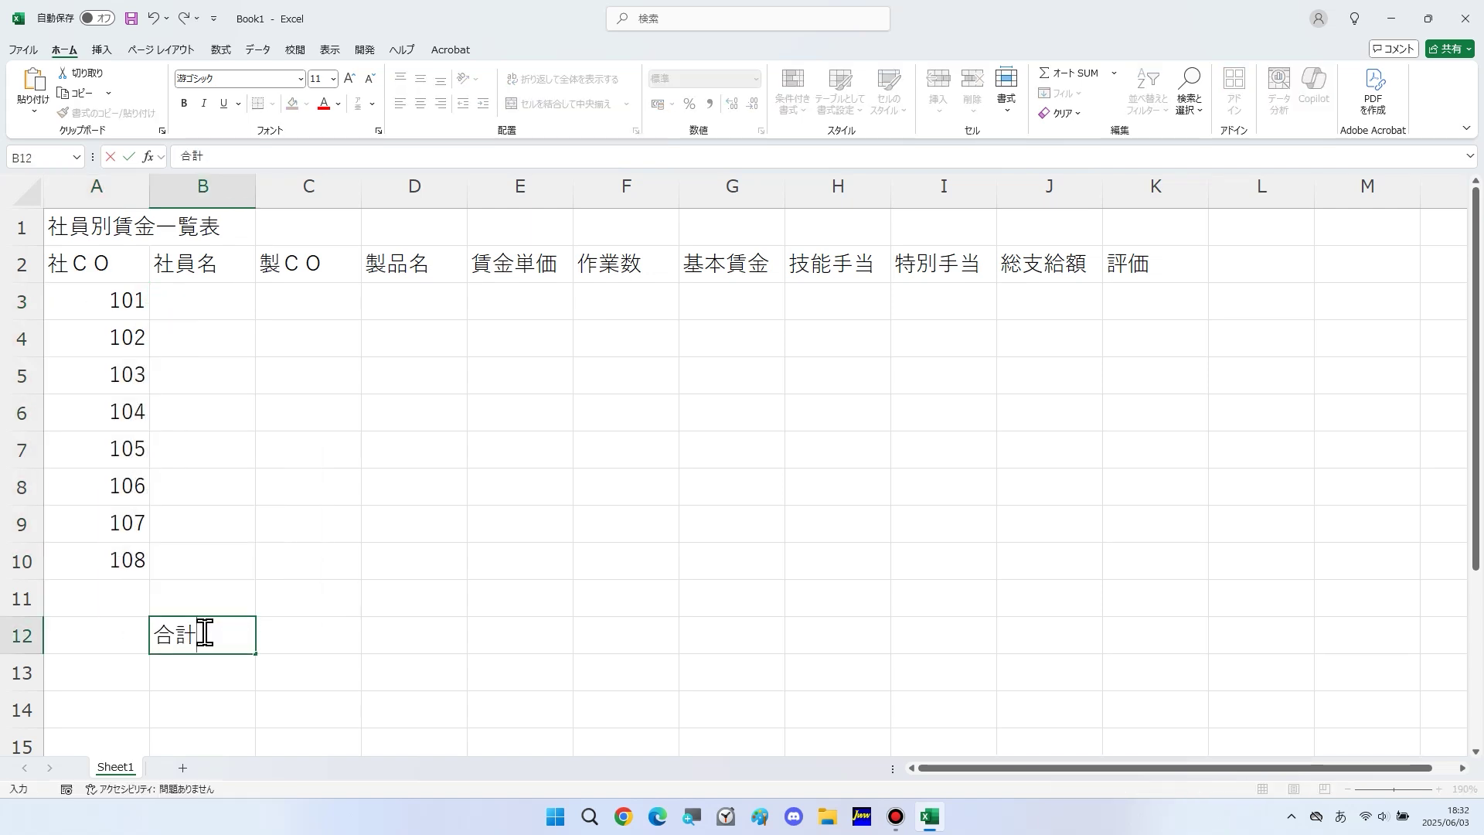
Step: Apply all borders to the table A2:K12 and merge and center the title across A1:K1
drag(122, 632, 1121, 264)
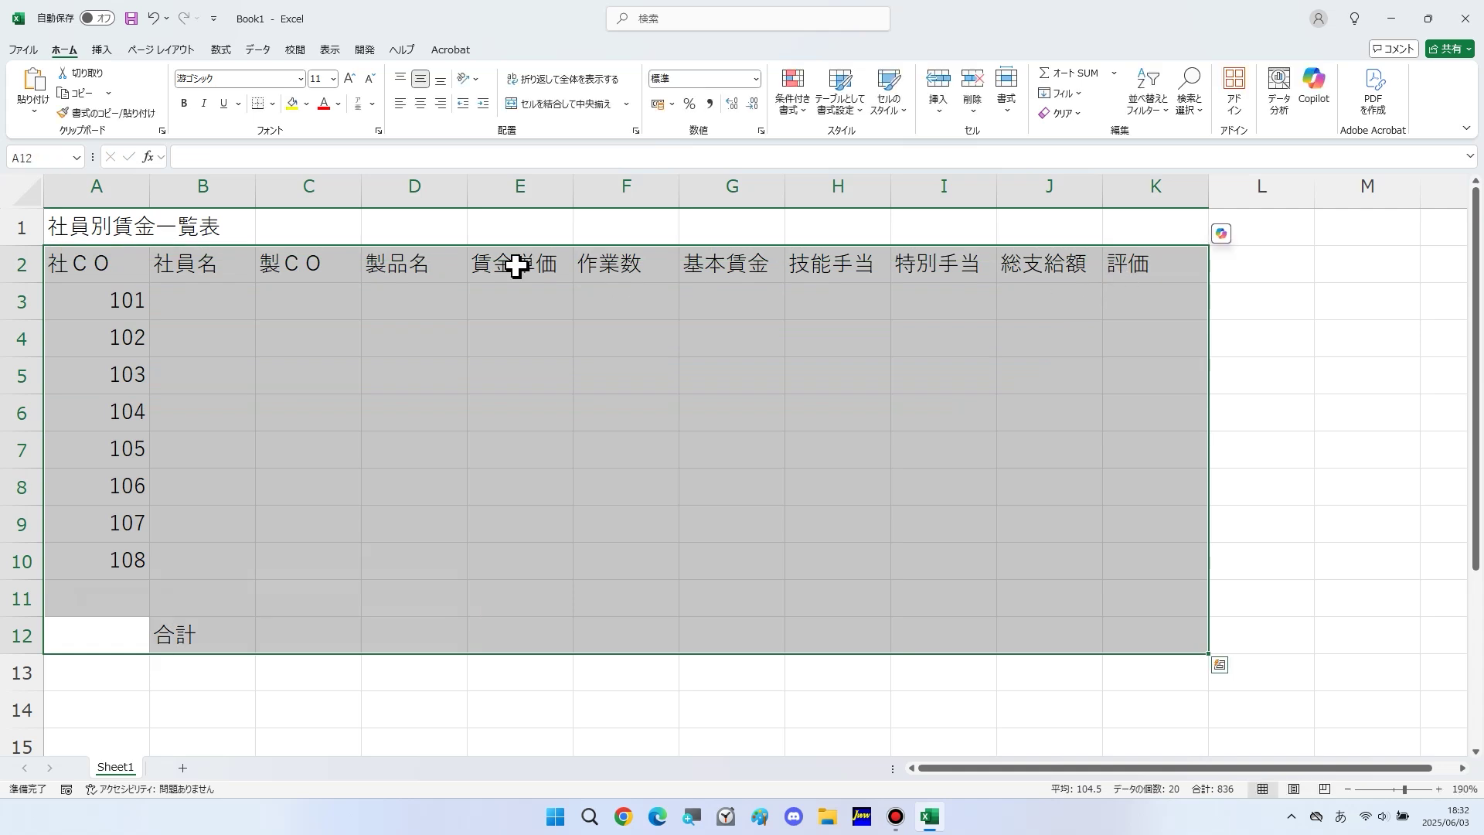
click(273, 104)
click(286, 259)
drag(122, 229, 1116, 239)
click(565, 105)
Step: Center the column headers in A2:K2 and the 合計 label in B12
drag(116, 263, 1121, 263)
ctrl+click(233, 634)
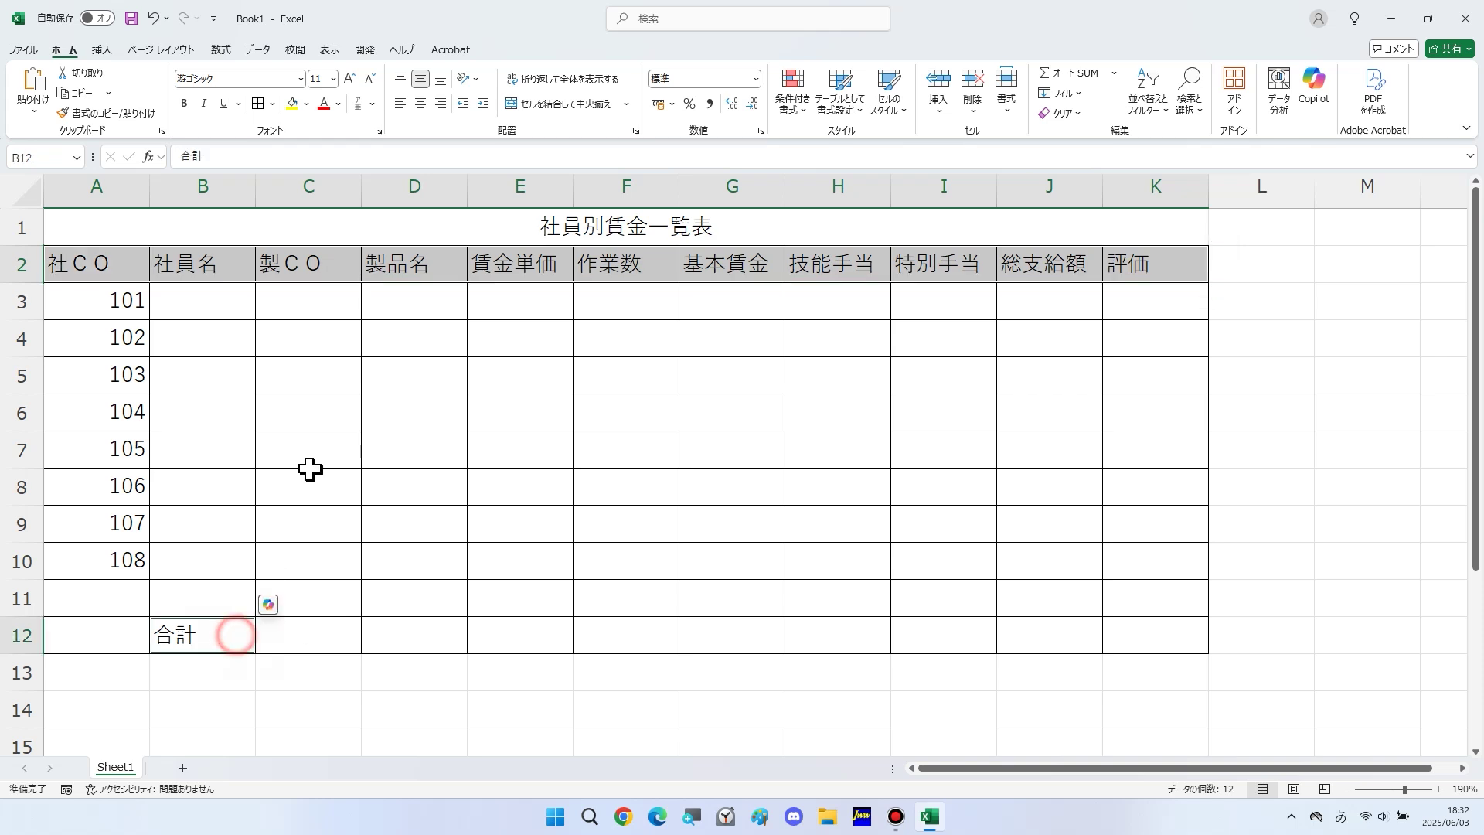
click(422, 105)
Step: Enter the first employee's full name in Japanese in B3
click(224, 302)
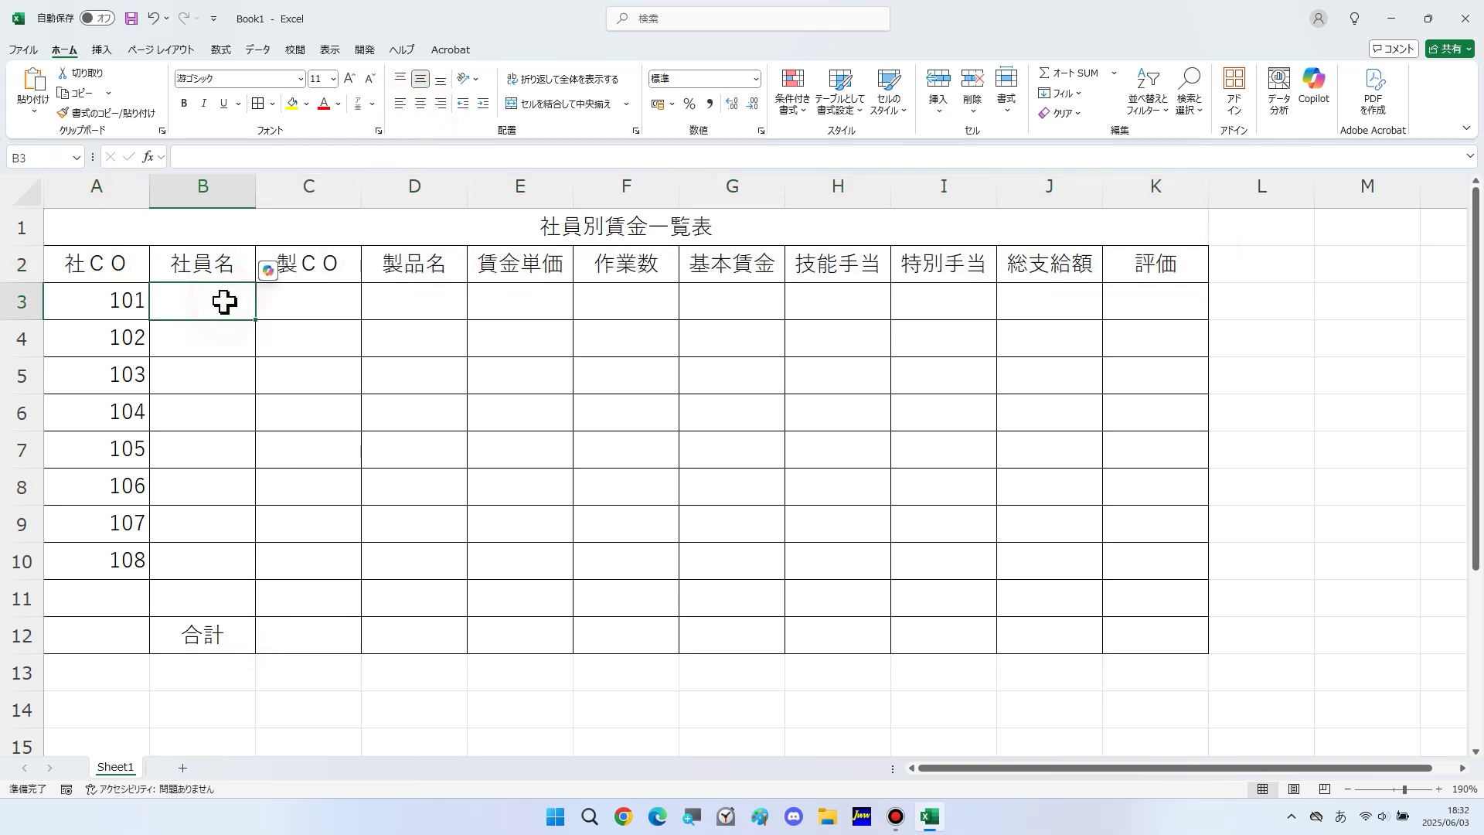
text(matsumoto)
key(space)
text(aiko)
key(space)
key(Return)
key(Return)
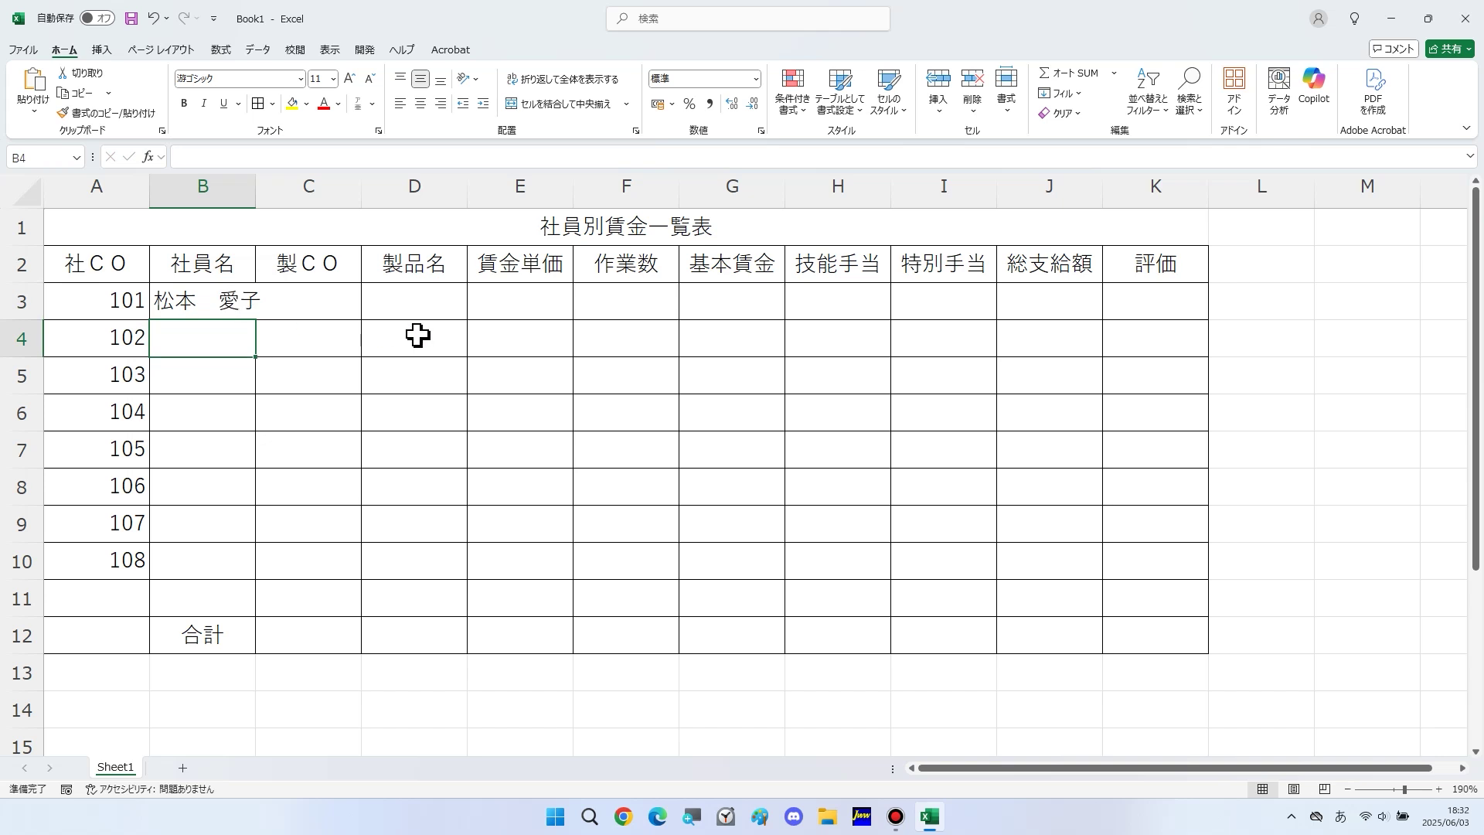
Step: Enter the second employee's full name in Japanese in B4
text(nakamura)
key(space)
text(hideki)
key(space)
key(space)
key(Return)
key(Return)
Step: Enter the third employee's full name in Japanese in B5
text(mina)
key(space)
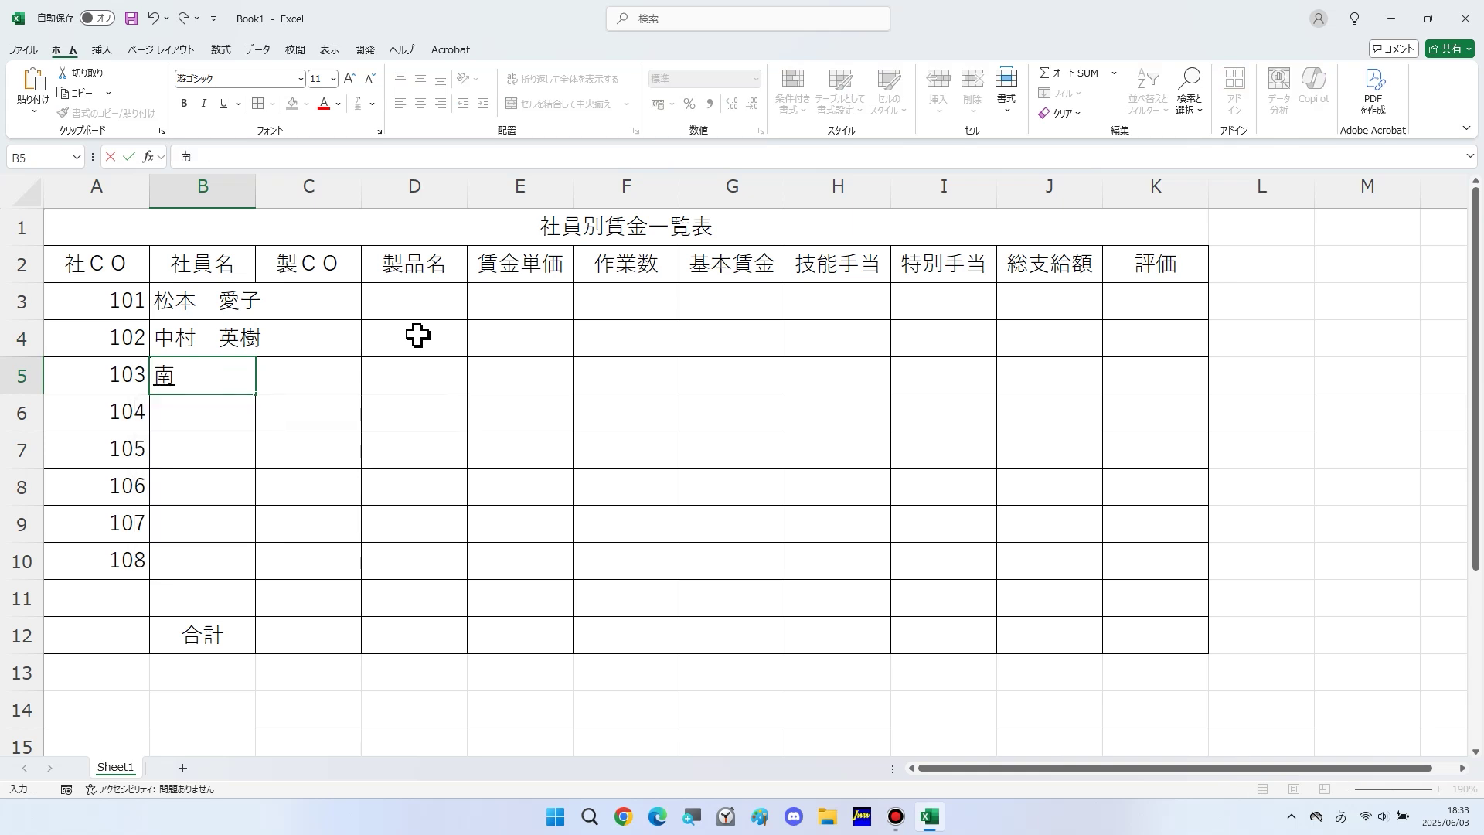
text(kaori)
key(Return)
key(Return)
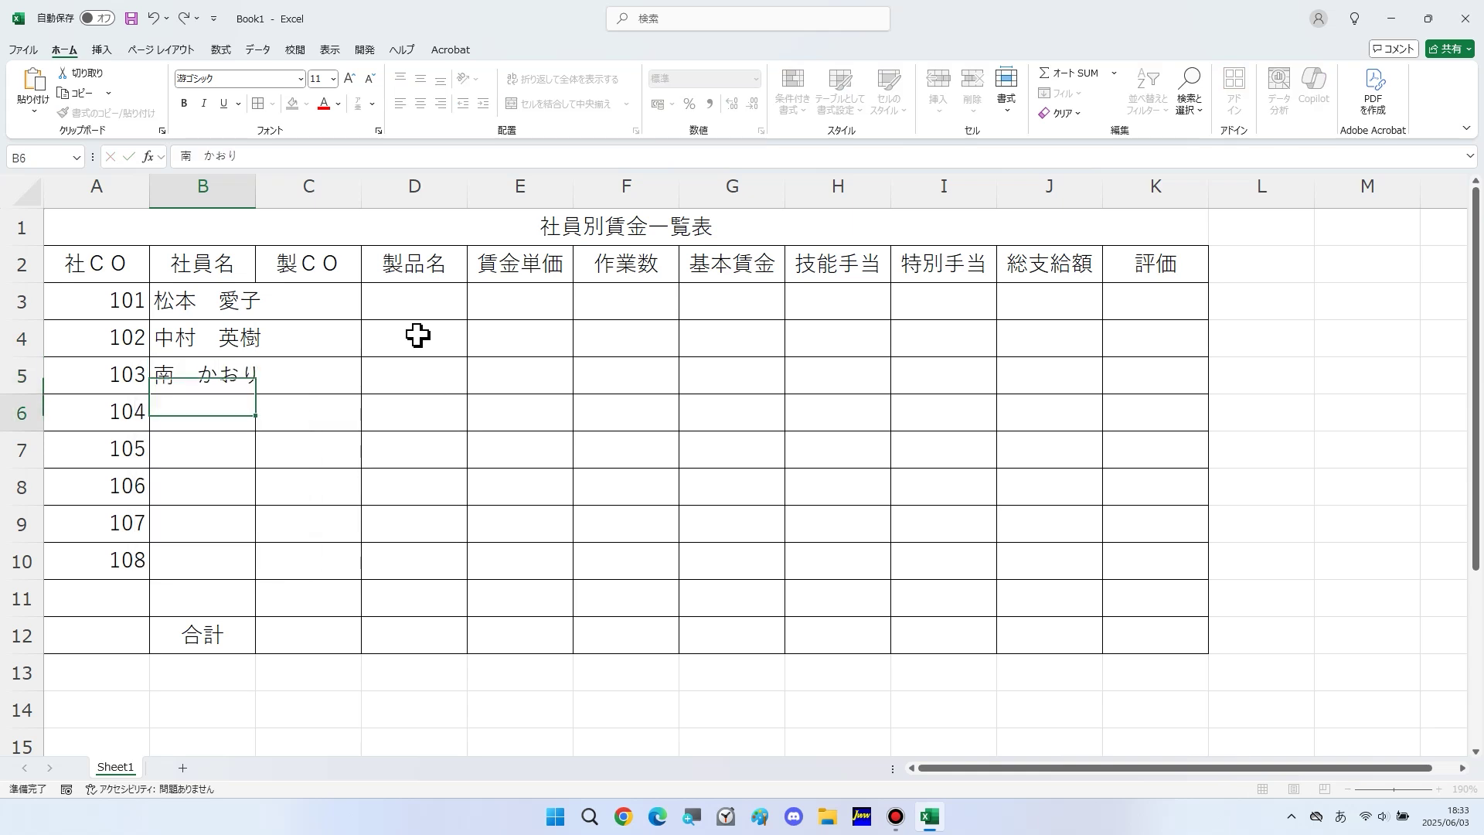
Step: Enter the fourth employee's full name in Japanese in B6
text(goto)
key(space)
text(tetu)
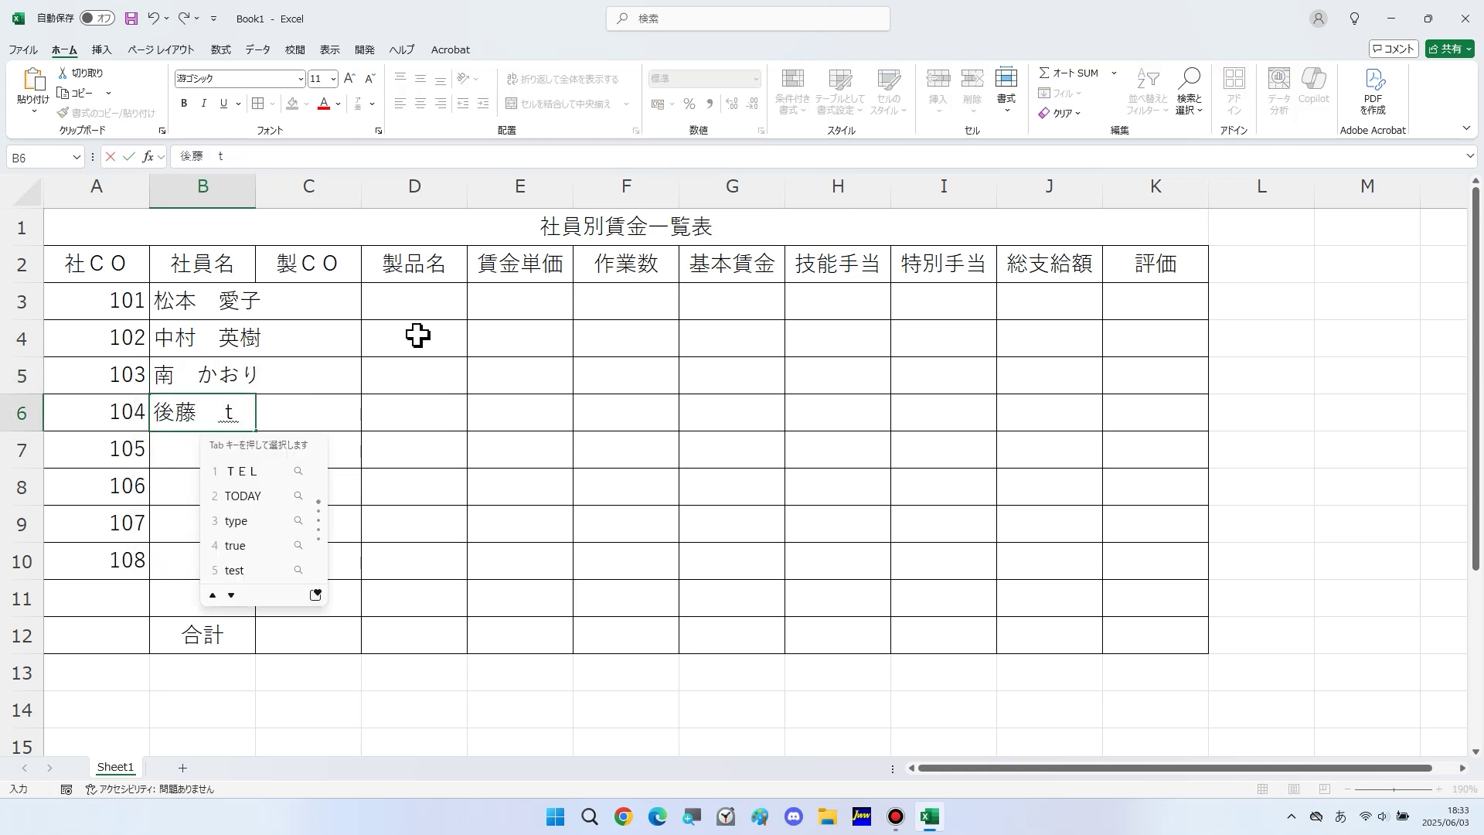
key(space)
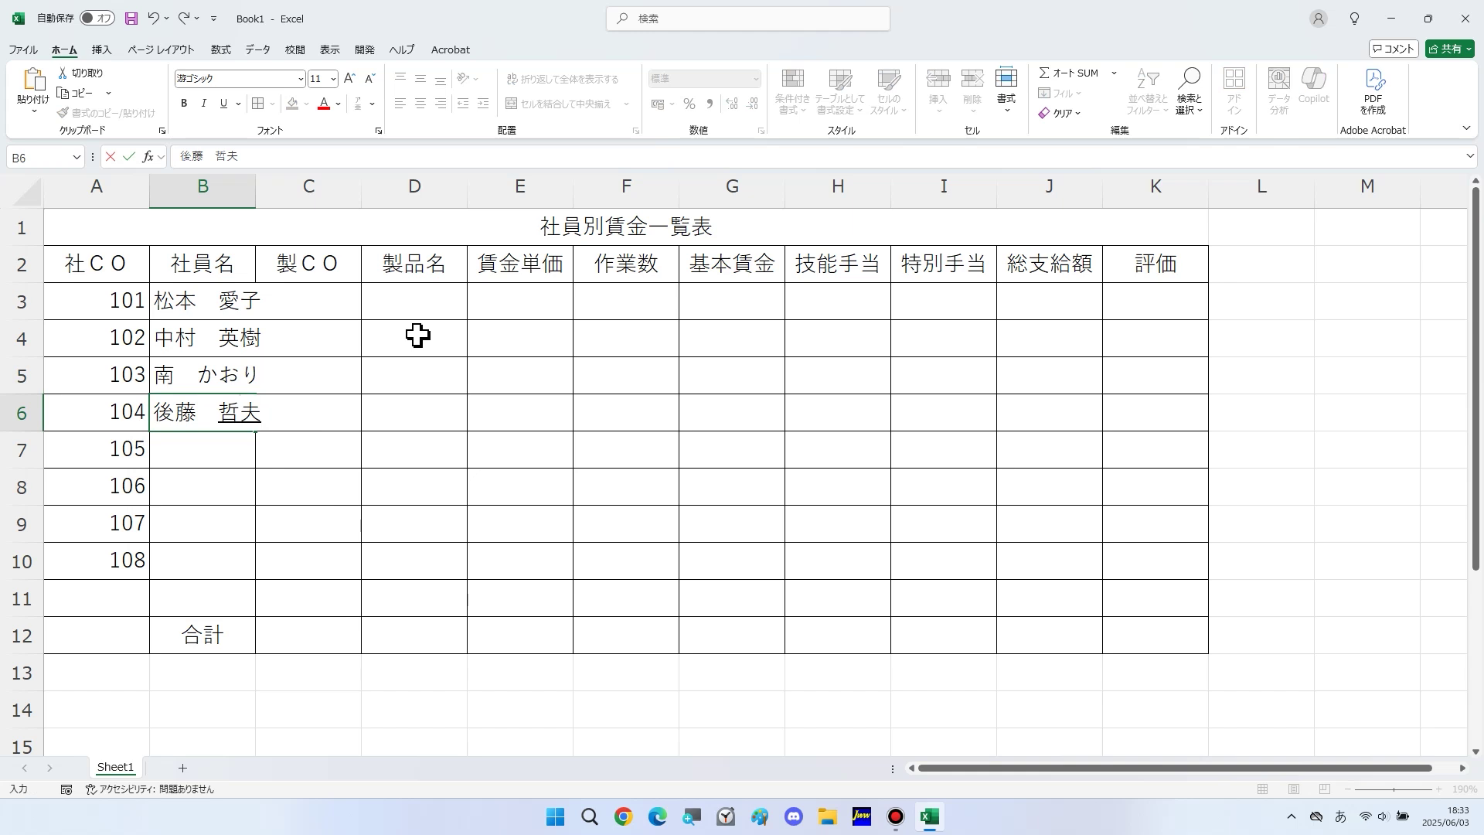
key(Return)
key(Return)
text(oou)
key(BackSpace)
key(BackSpace)
text(yama)
key(space)
text(ootama)
key(space)
key(BackSpace)
Step: Enter the fifth employee's full name in Japanese in B7
text(ooyama)
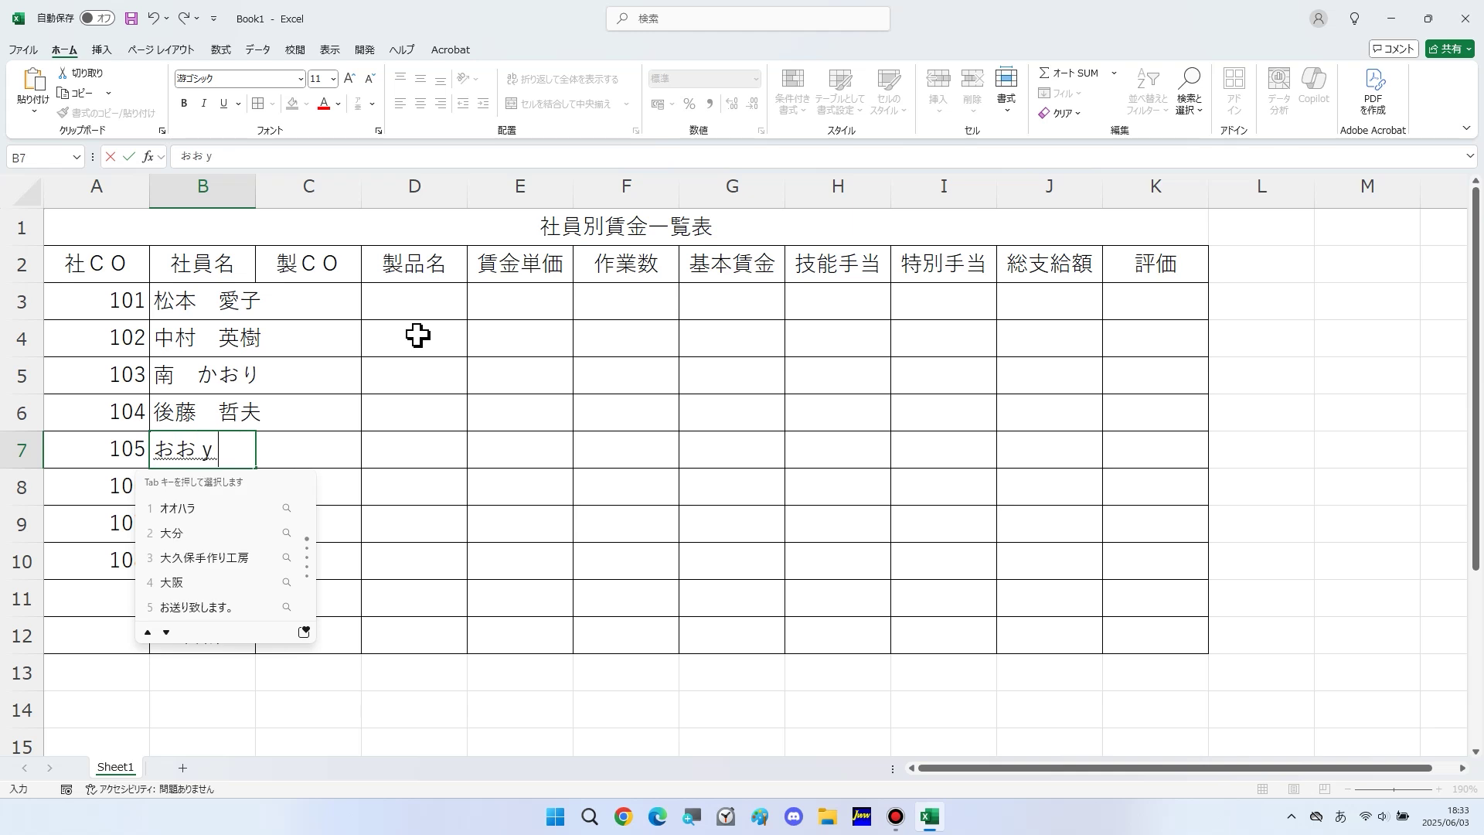
key(space)
key(Return)
text(mika)
key(space)
key(Return)
key(Return)
Step: Enter the sixth employee's full name in Japanese in B8
text(horiuchi)
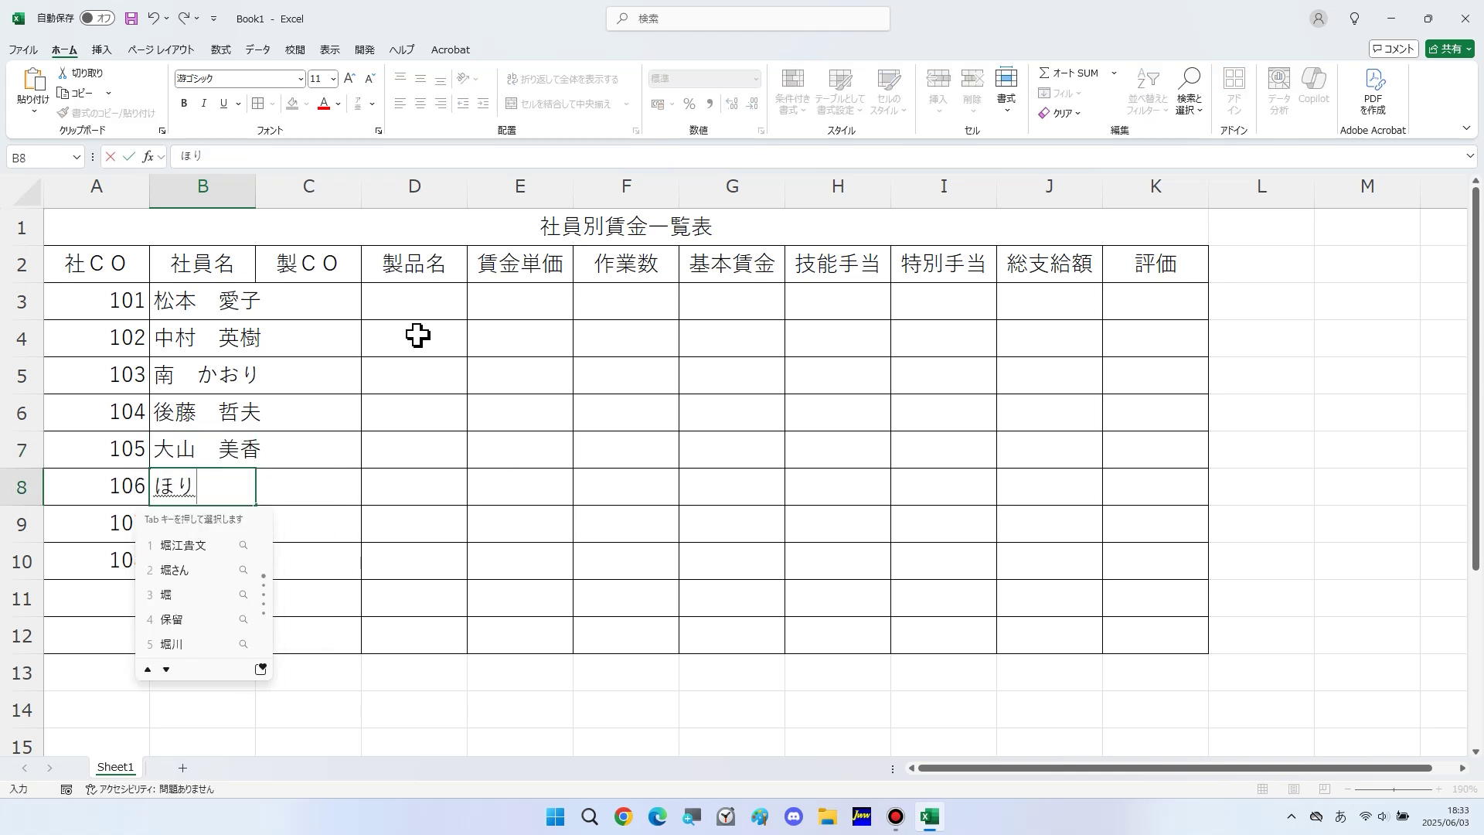
key(space)
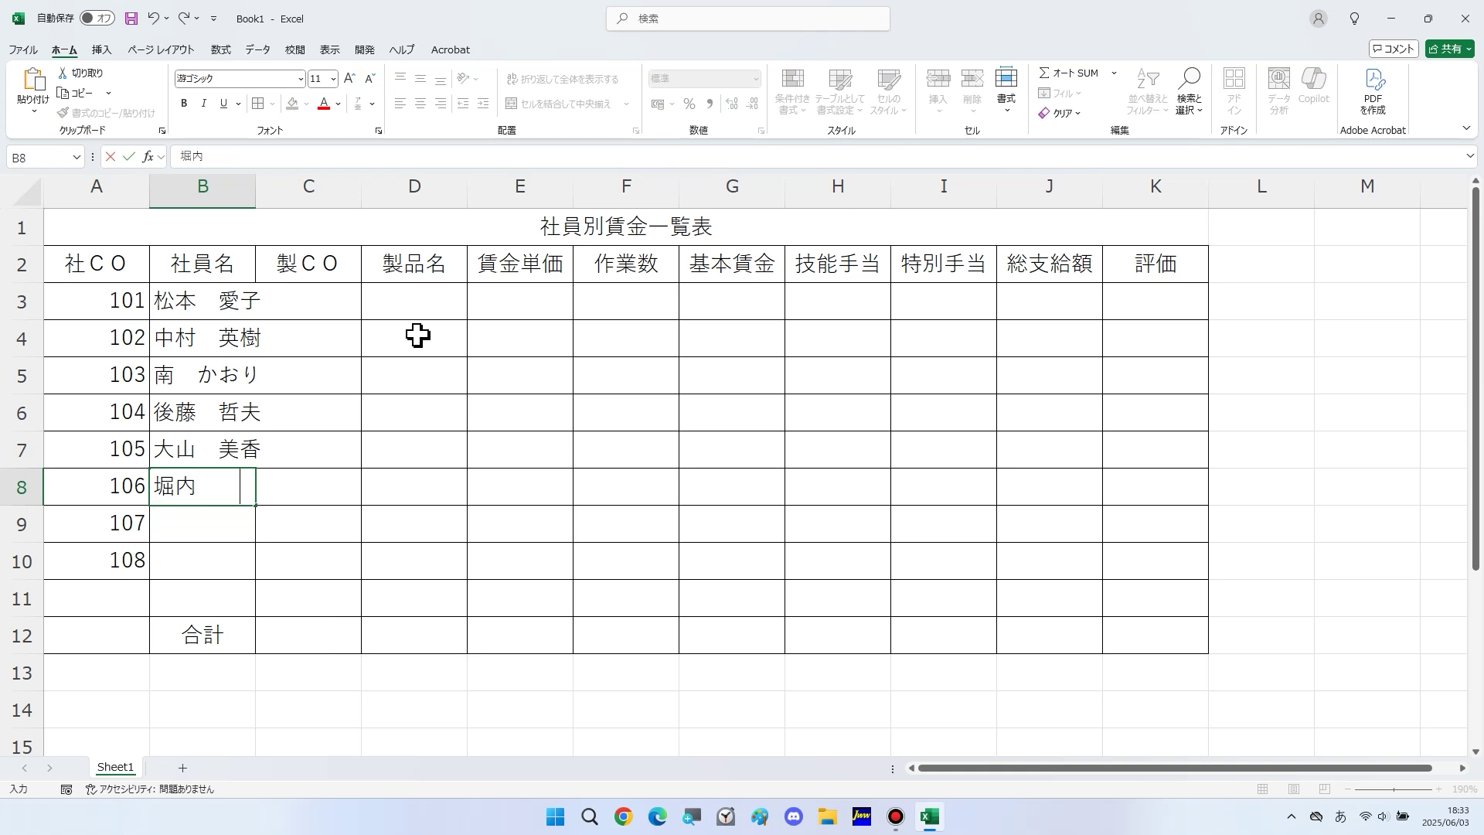
text(masato)
key(space)
key(Return)
key(Return)
Step: Enter the seventh employee's full name in Japanese in B9
text(koishikawa)
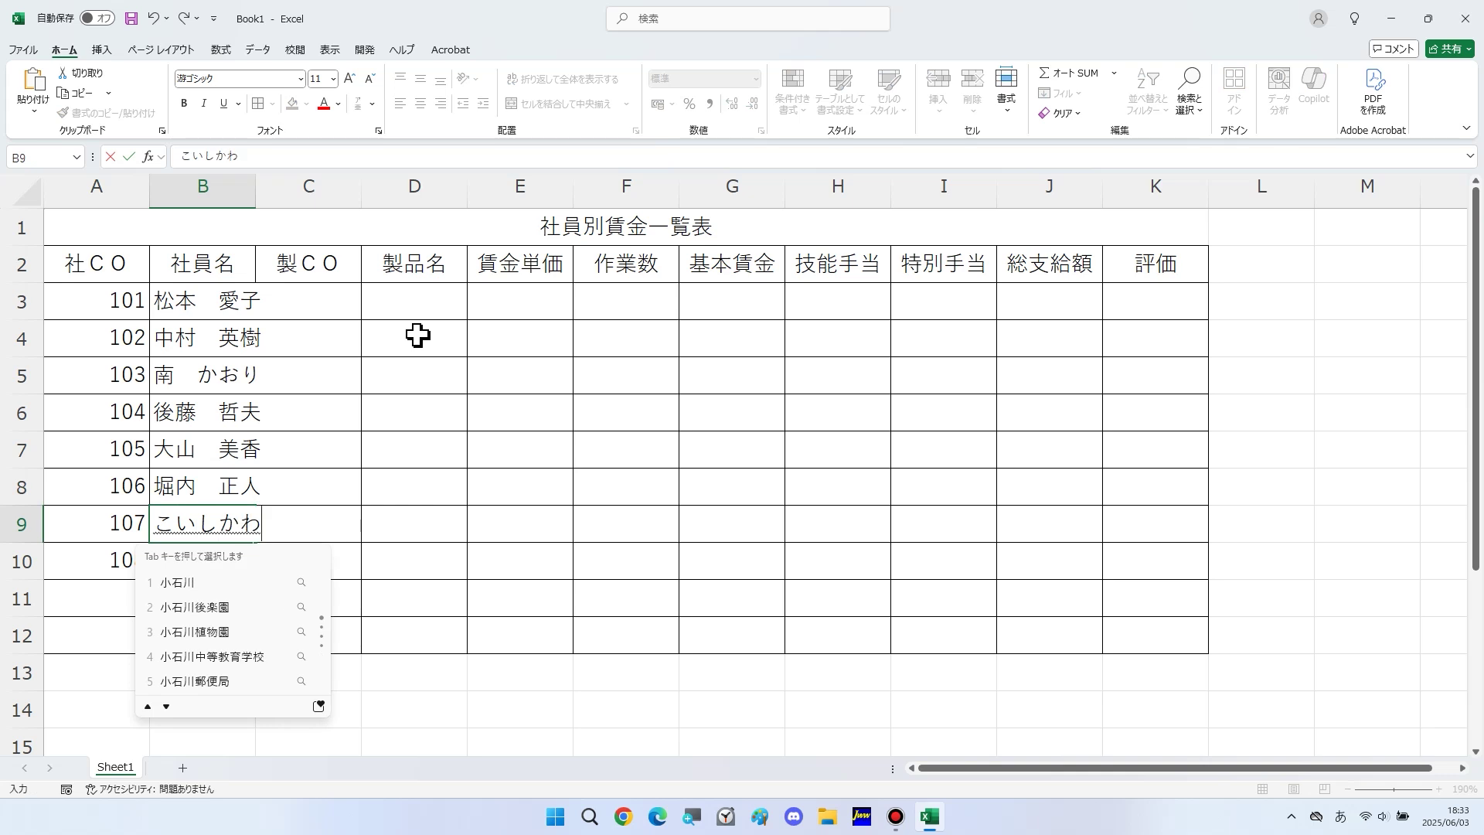
key(space)
text(kokoro)
key(space)
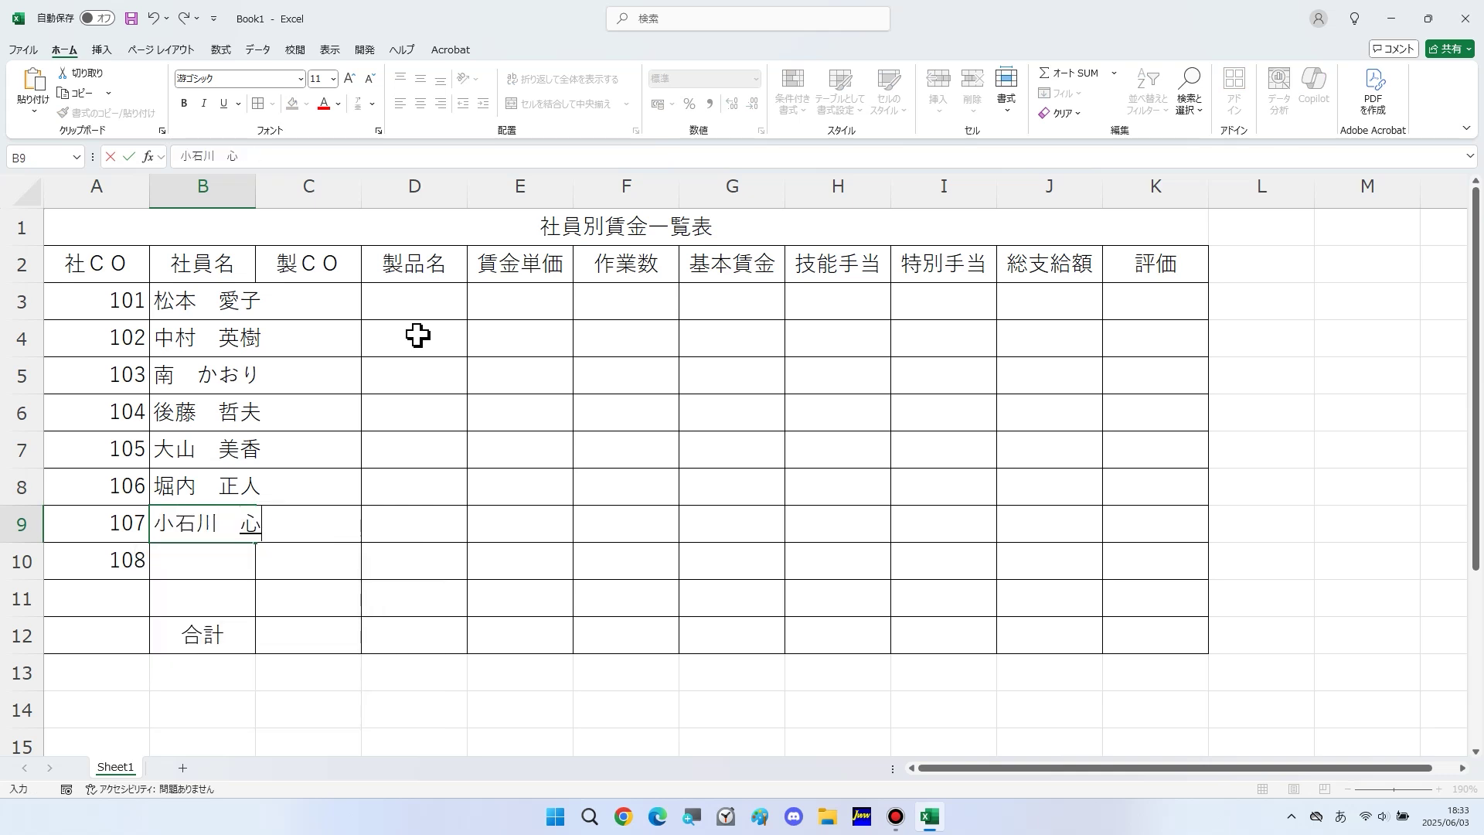
key(Return)
Step: Enter the eighth employee's full name in Japanese in B10
text(suzuki)
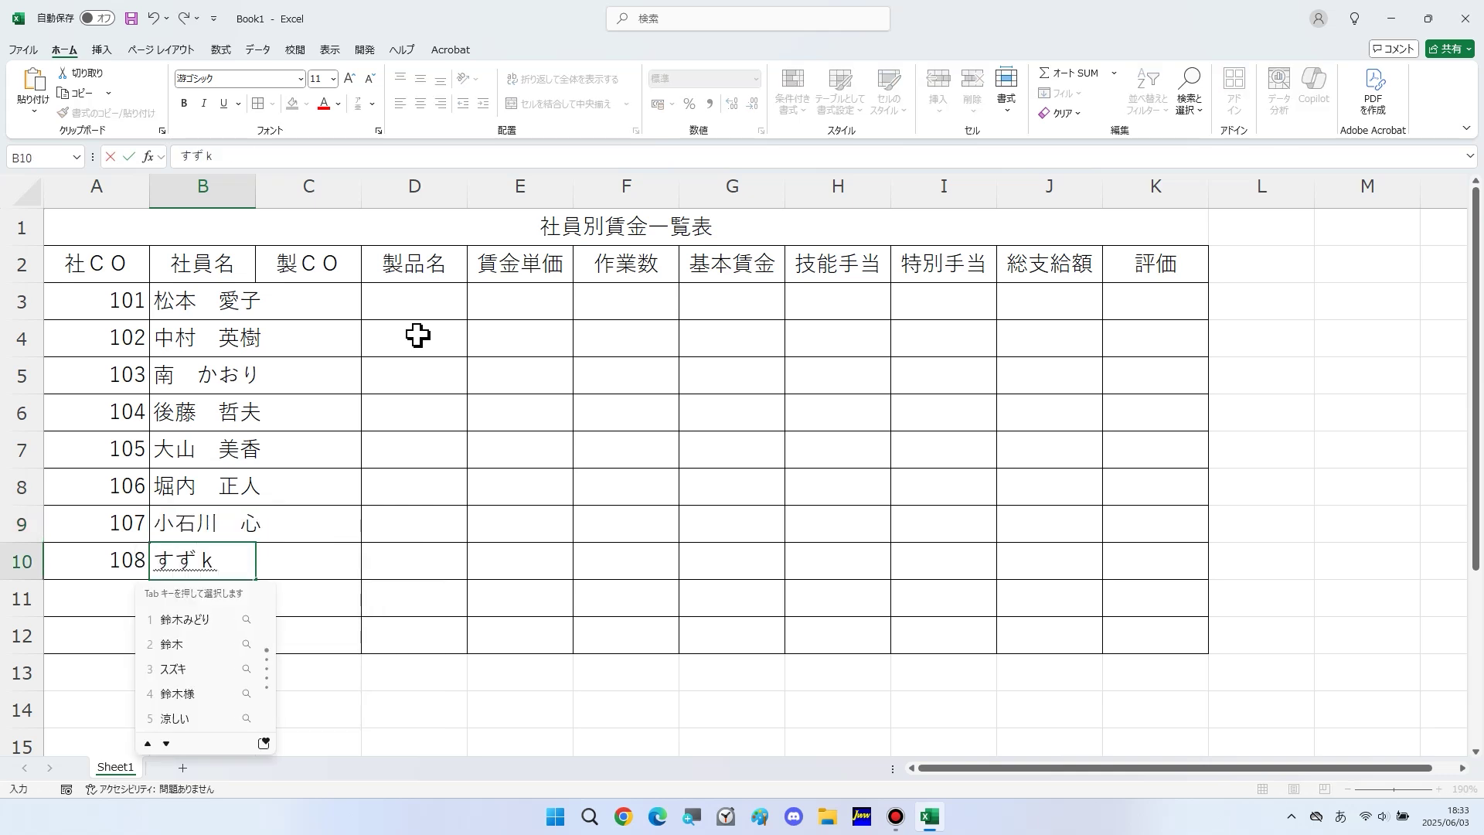
key(space)
key(space)
key(Return)
text(yuuki)
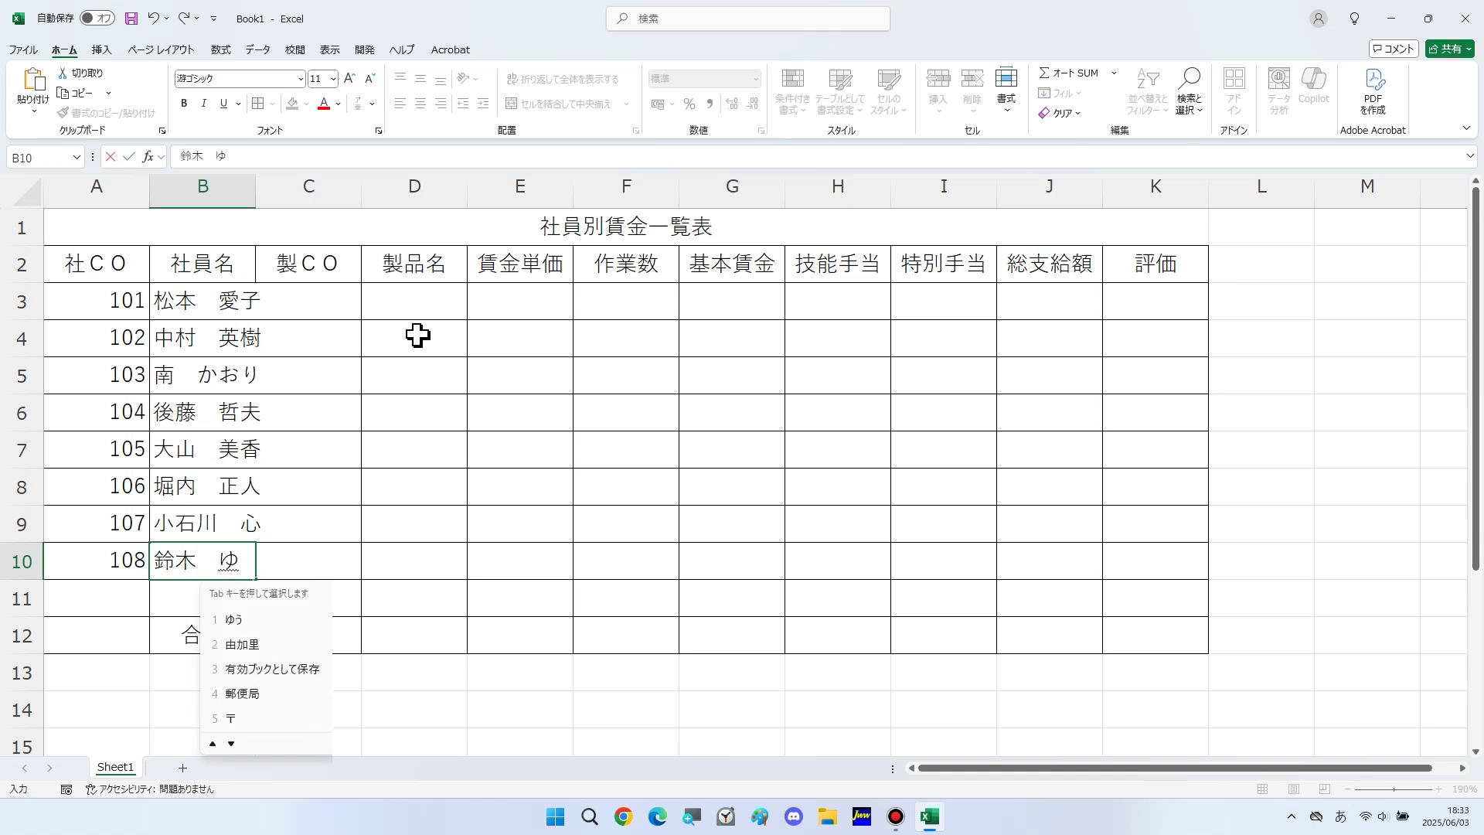
key(space)
key(3)
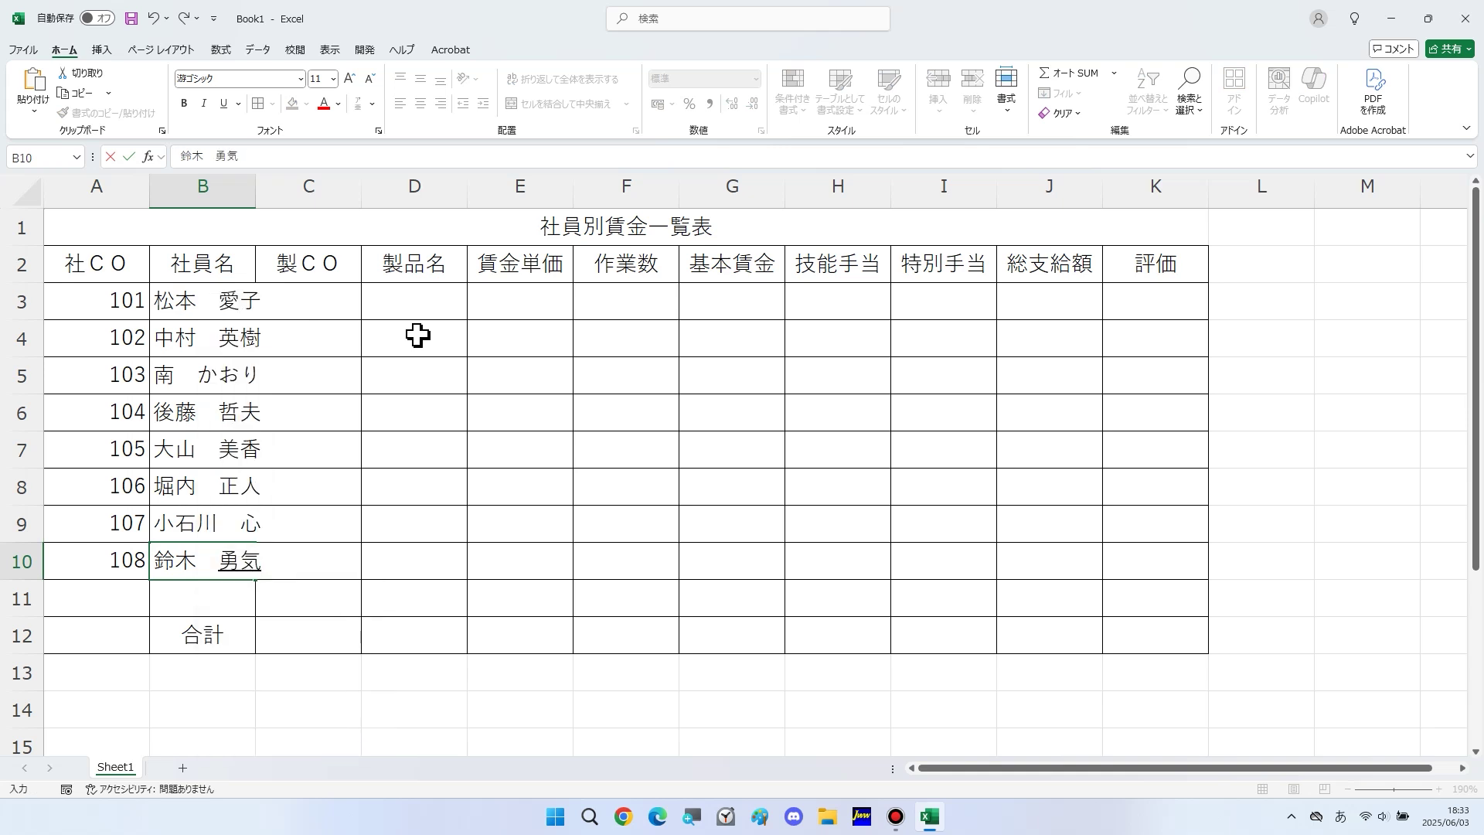
Step: Enter the product codes 11, 14, 12, 11, 13, 12, 13 and 14 in C3:C10
click(360, 303)
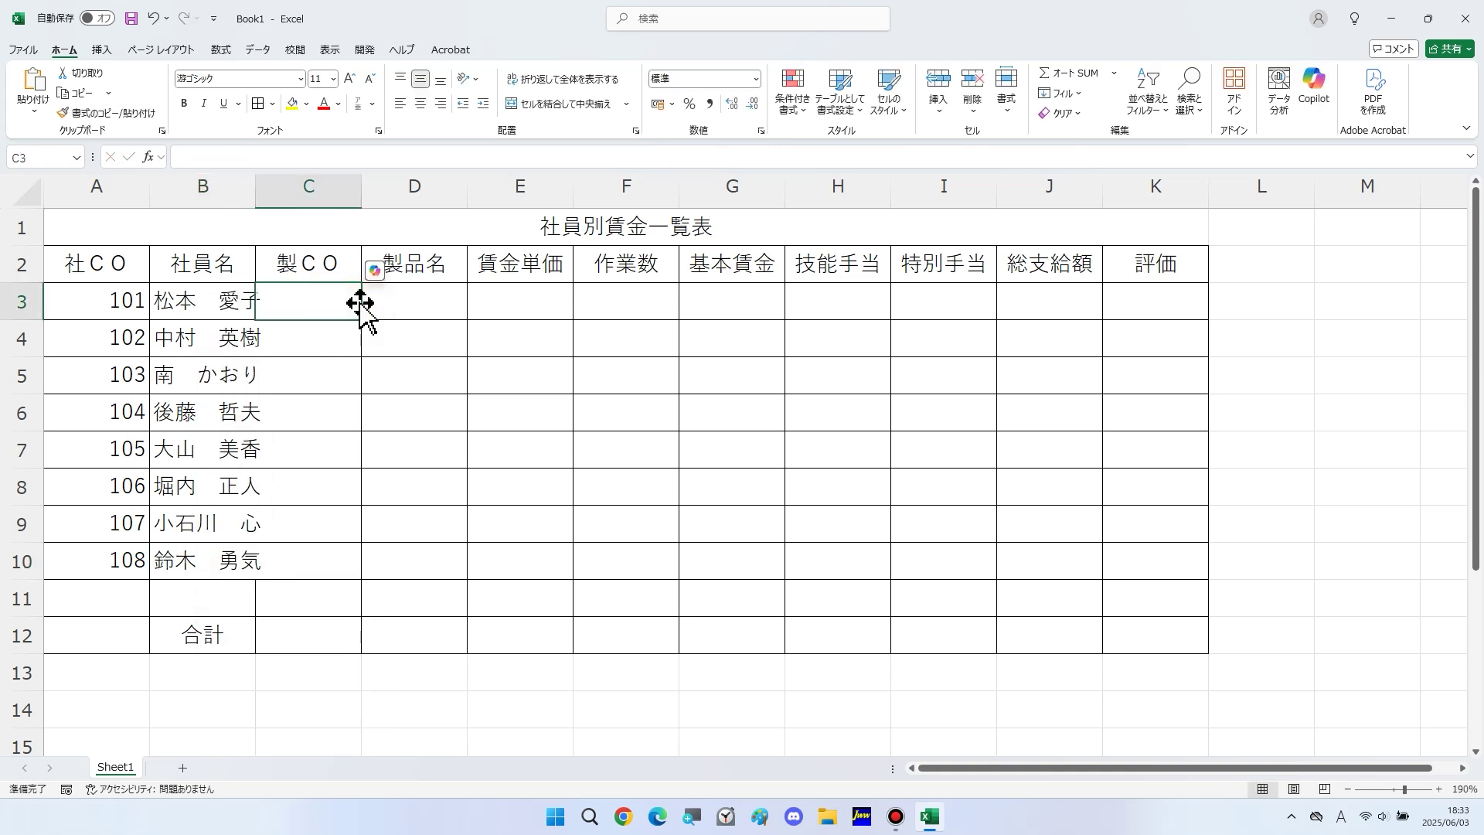
text(11)
key(Return)
text(14)
key(Return)
text(12)
key(Return)
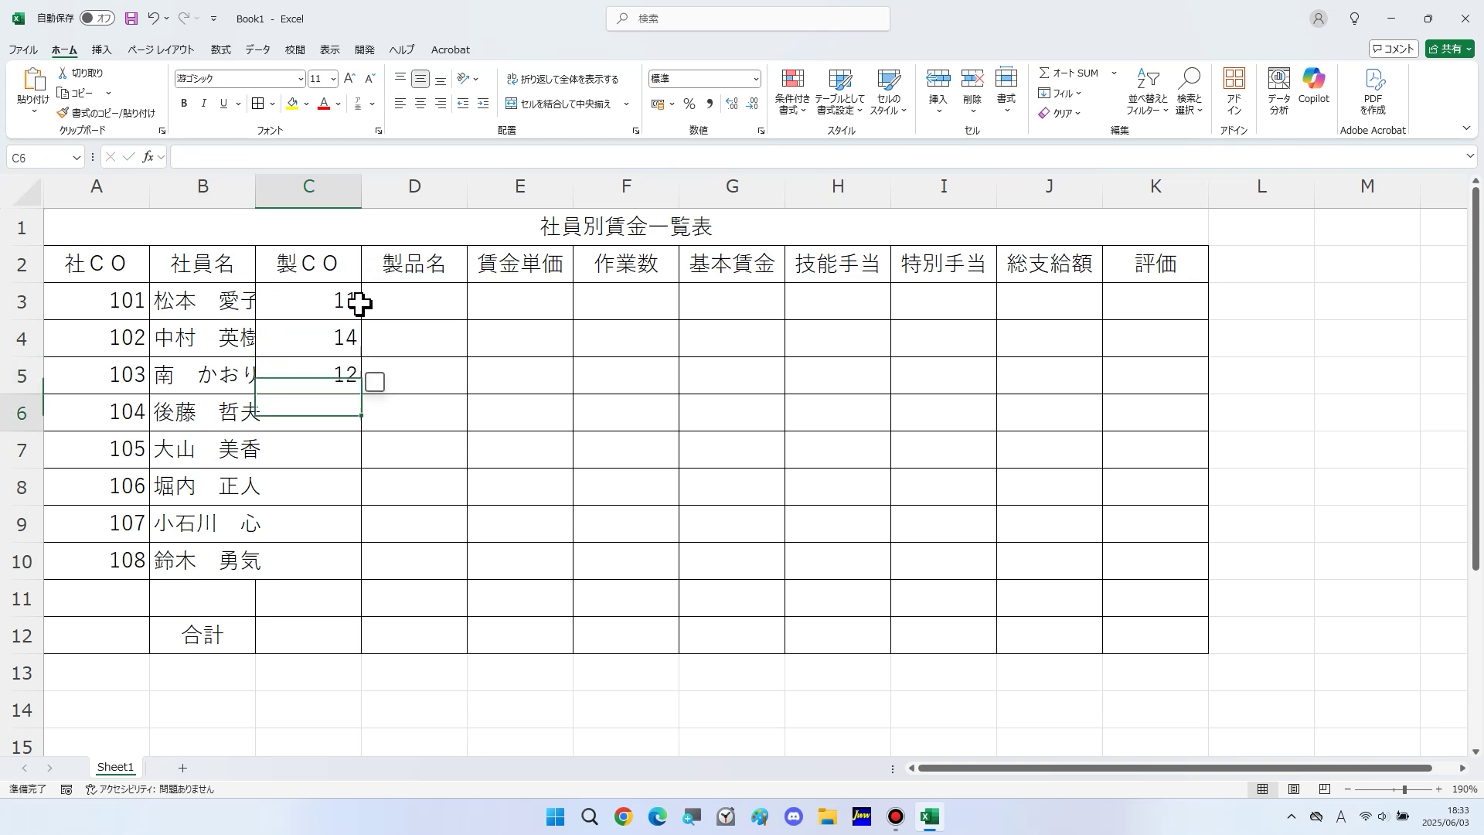
text(11)
key(Return)
text(13)
key(Return)
text(12)
key(Return)
text(13)
key(Return)
text(14)
key(Return)
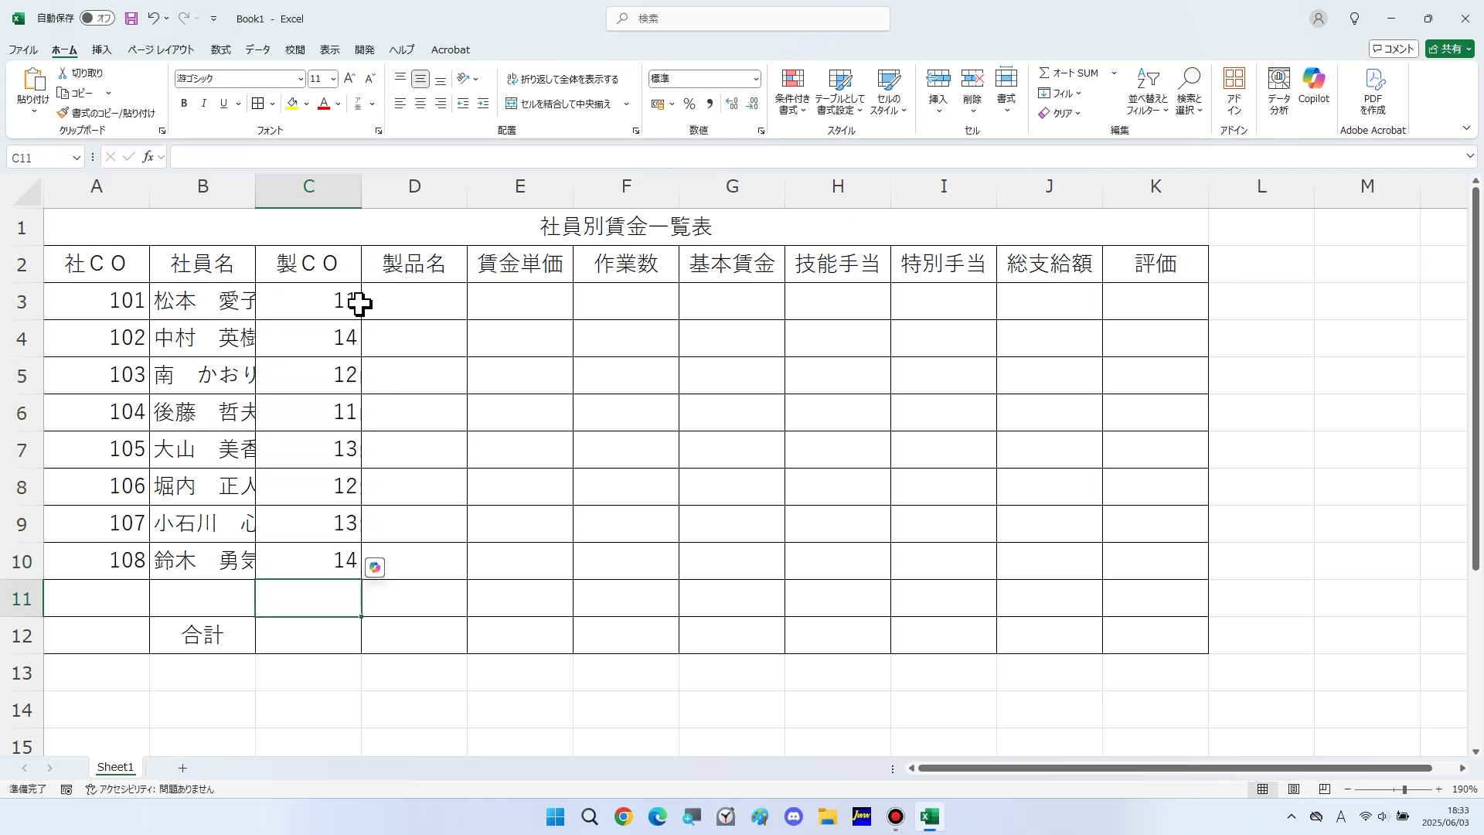
Step: Enter the work quantities 3124, 4317, 3926, 2953, 3142, 4000, 3067 and 4308 in F3:F10
click(613, 299)
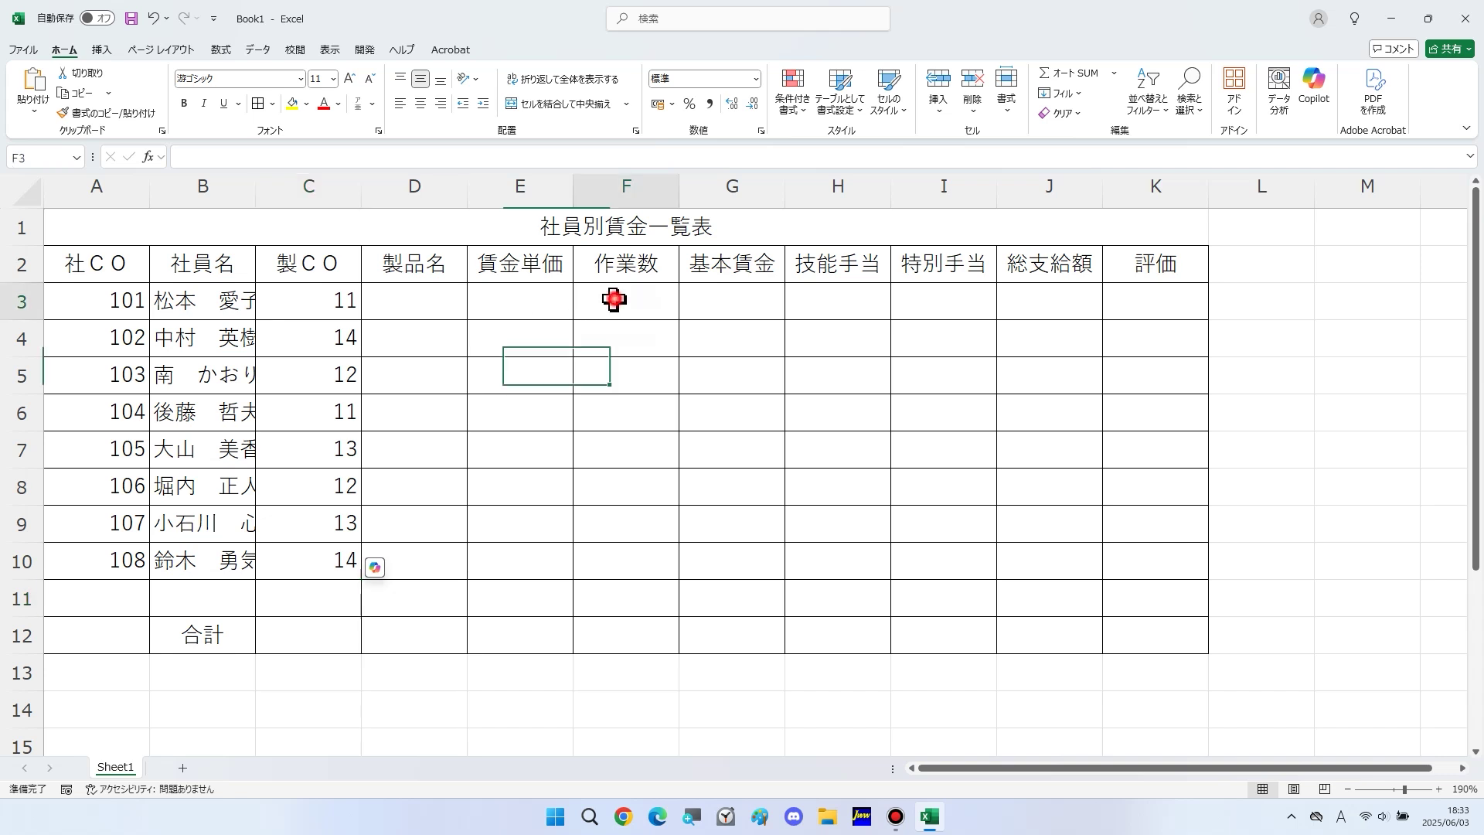
text(3124)
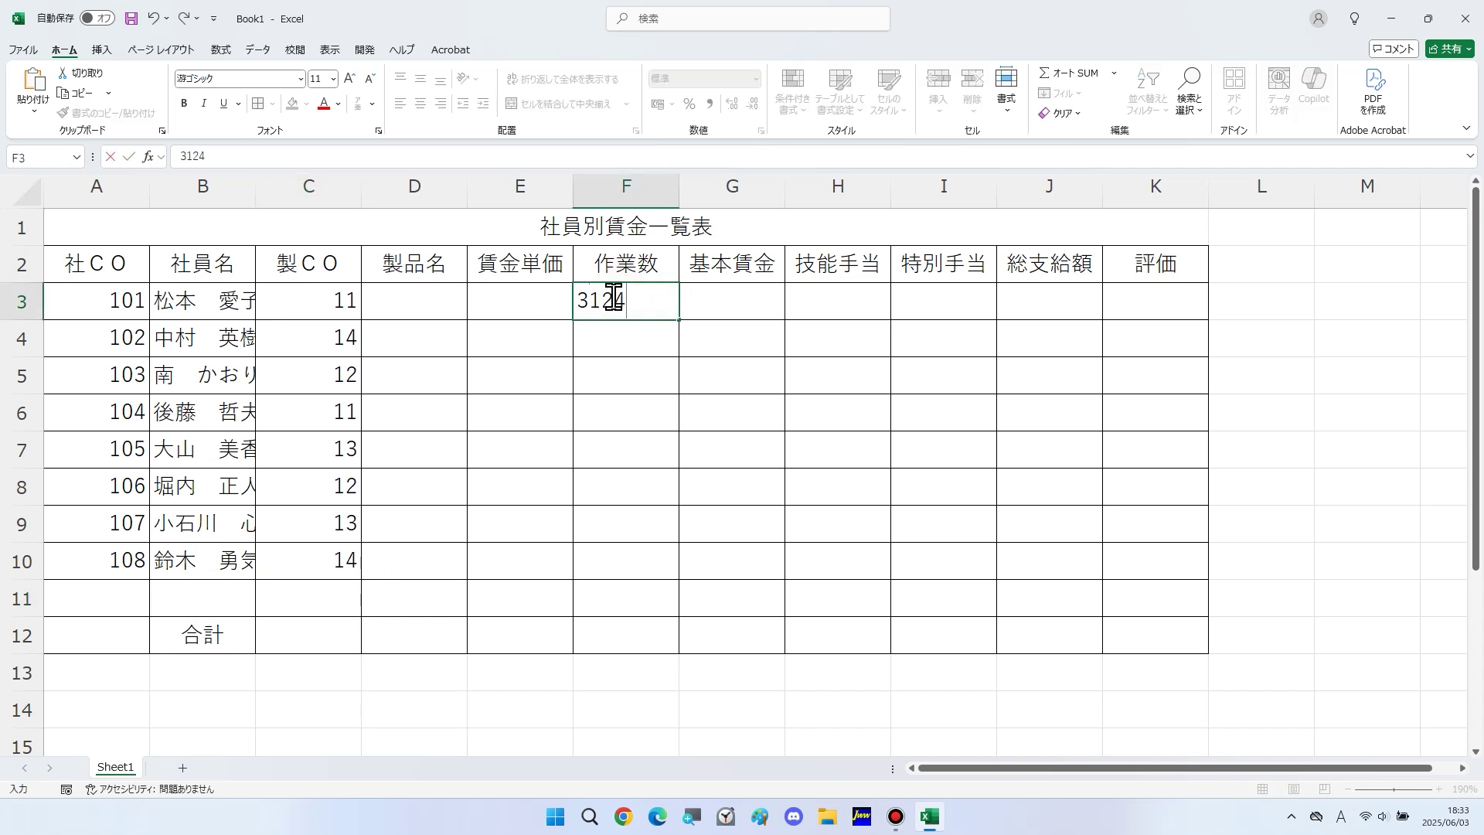
key(Return)
text(4317)
key(Return)
text(3926)
key(Return)
text(2)
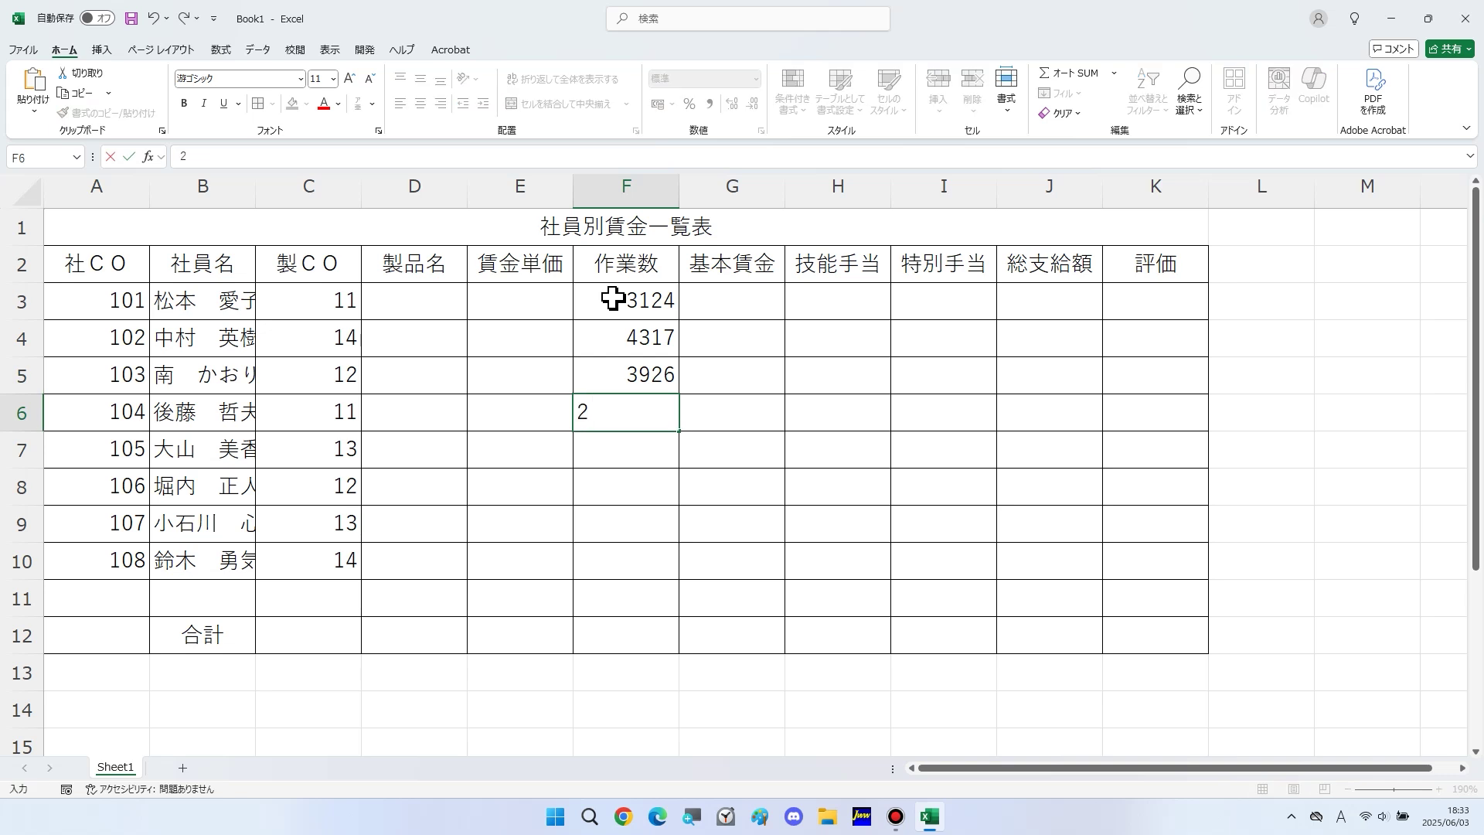
key(Return)
text(3142)
key(Return)
text(4000)
key(Return)
text(3067)
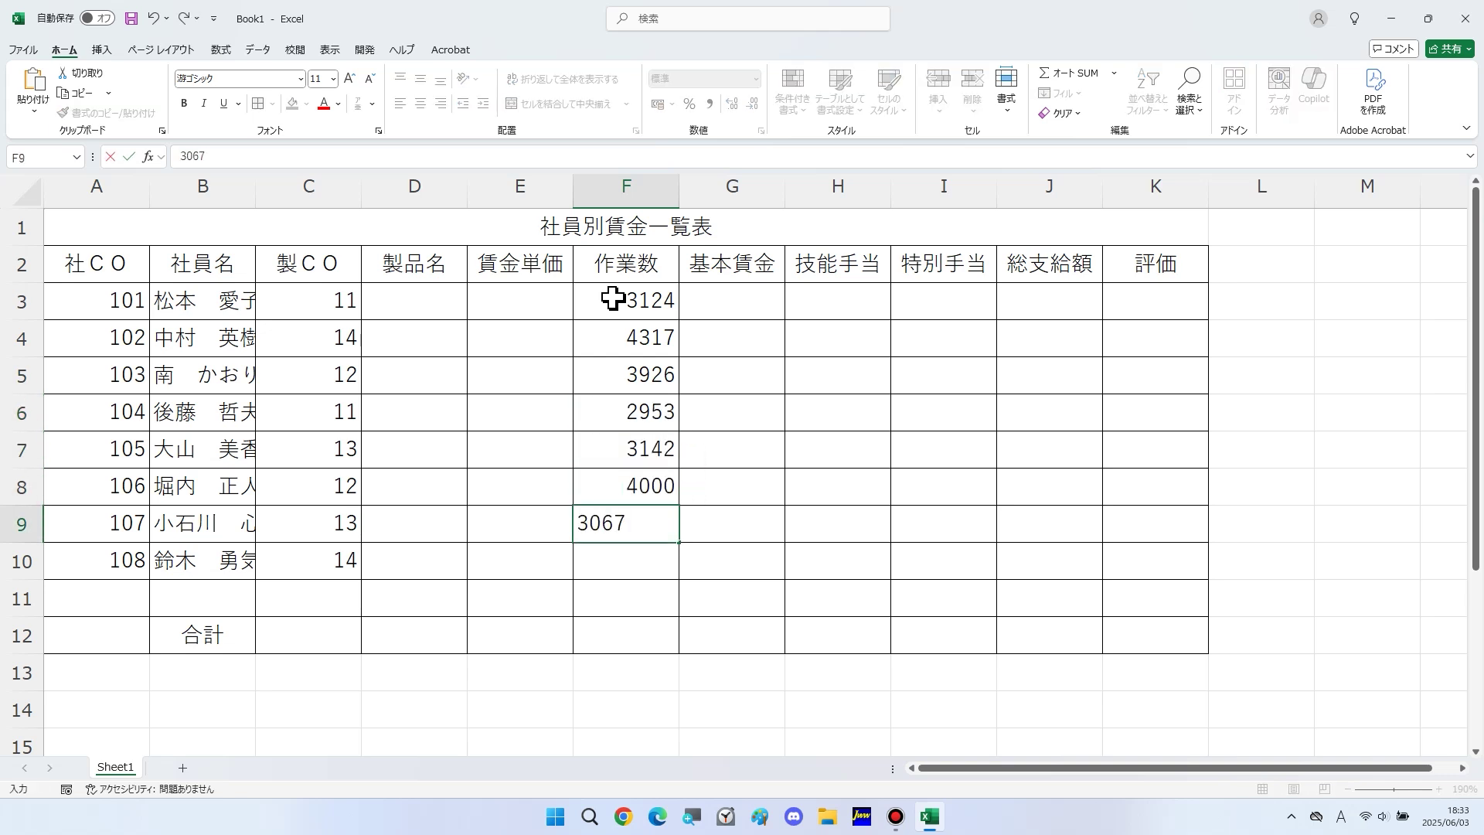
key(Return)
text(4308)
key(Return)
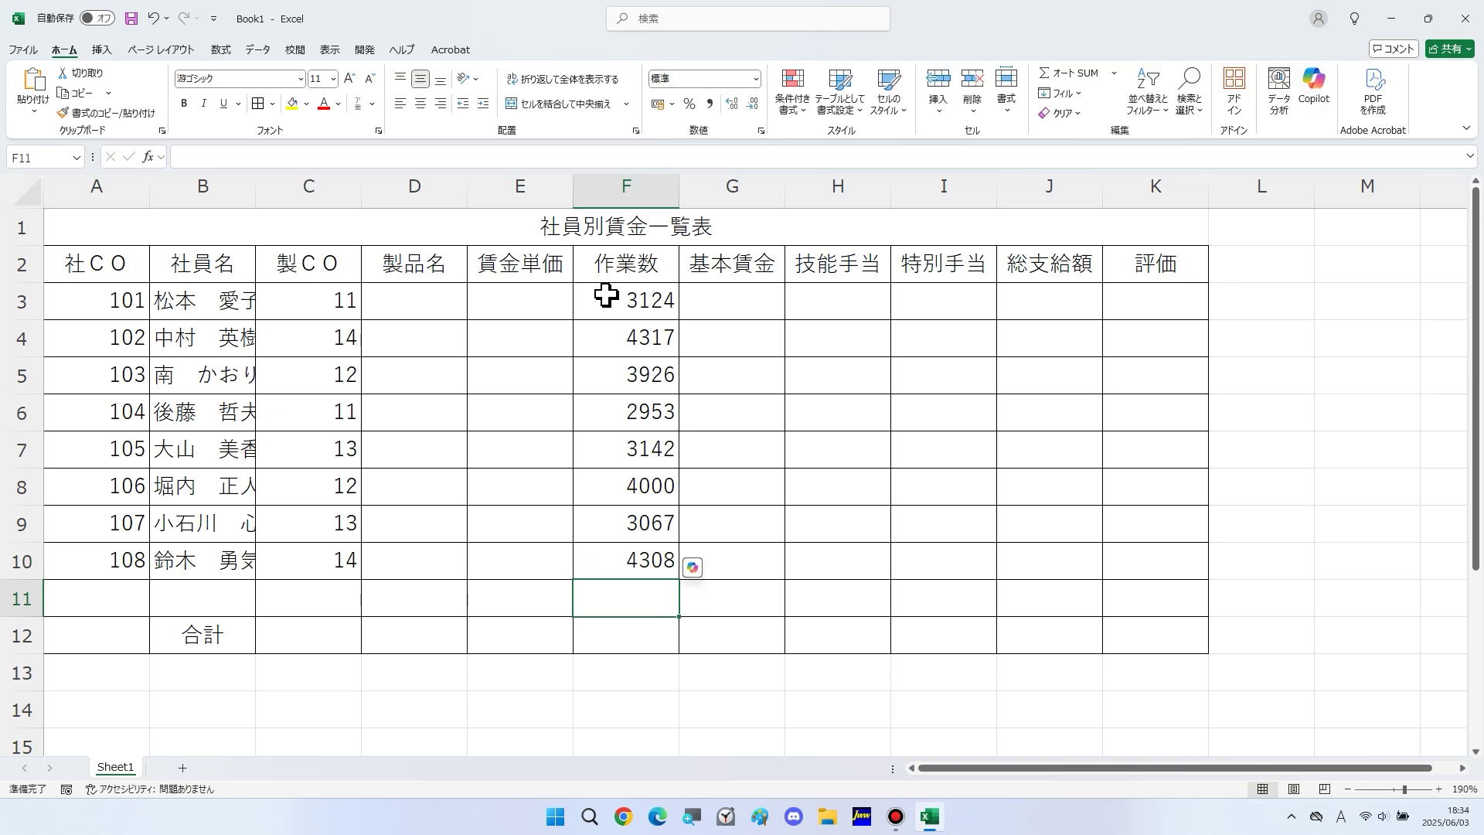
Step: Autofit the widths of columns A to C and narrow column L to a thin spacer
drag(96, 189, 275, 188)
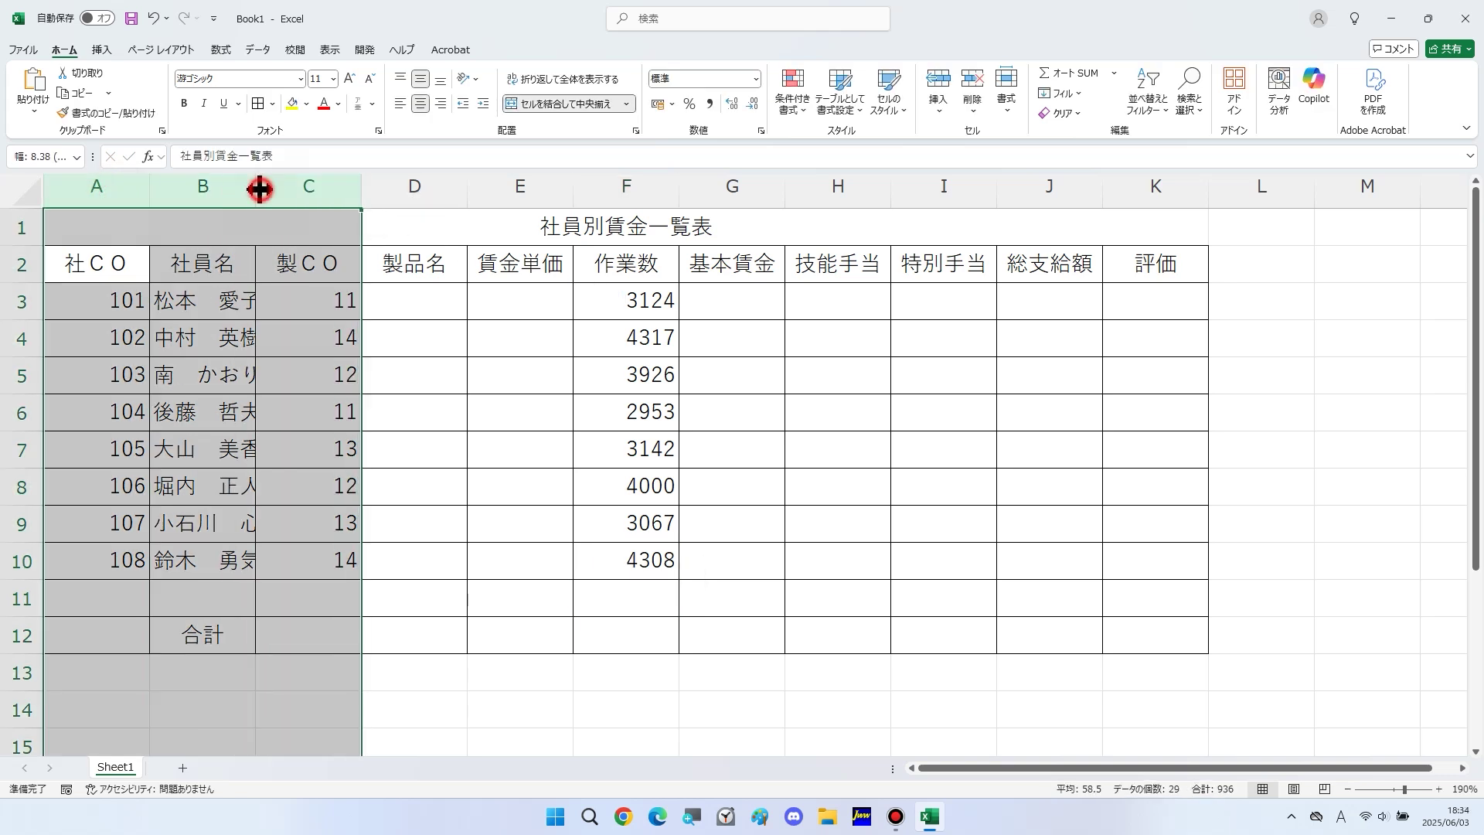
double_click(260, 189)
scroll(644, 350, down, 1)
drag(1288, 193, 1122, 200)
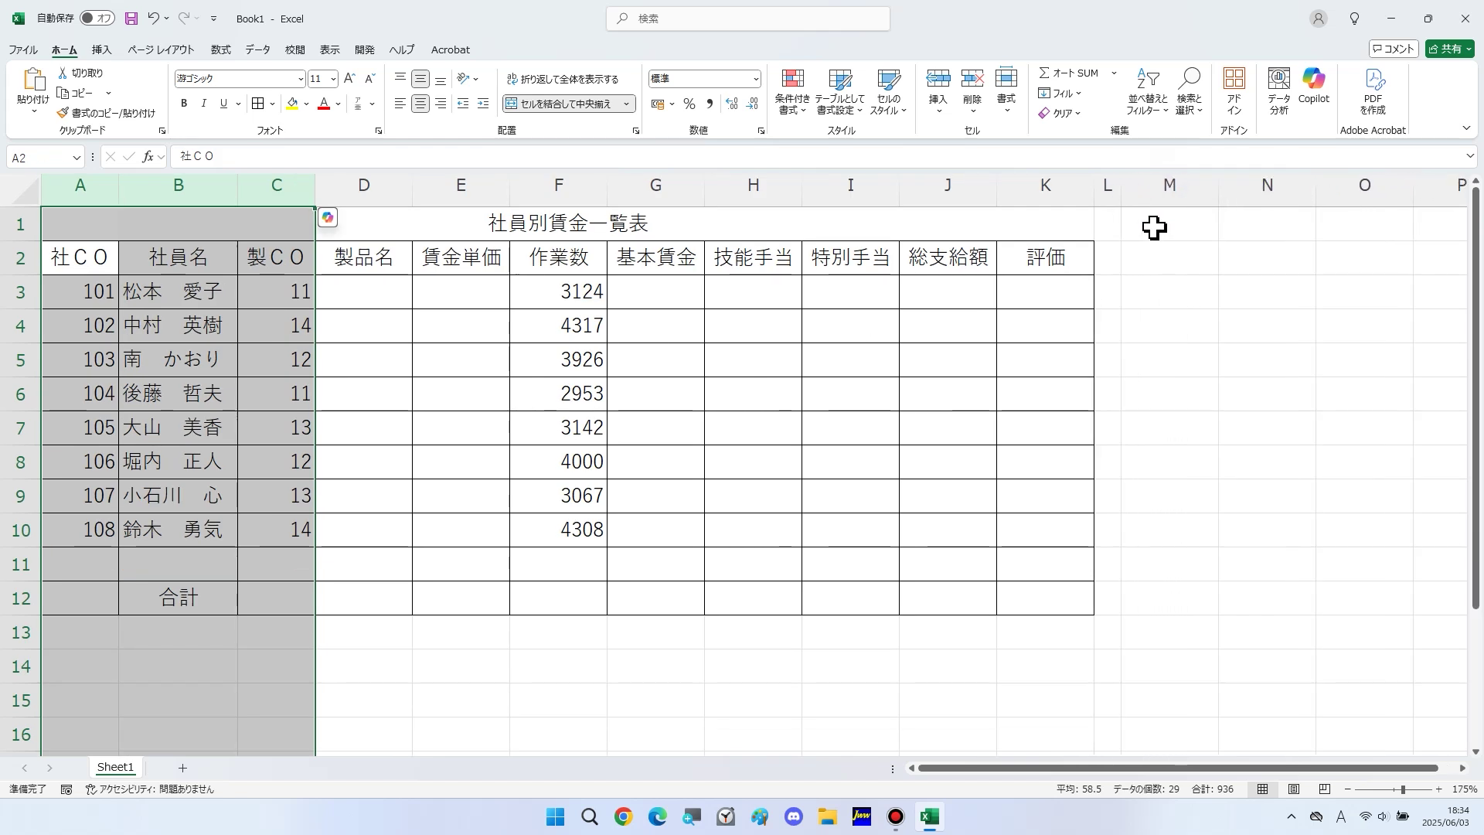
Step: Enter the title ＜製品テーブル＞ in M1
click(1156, 226)
text(＜せいひんｔ)
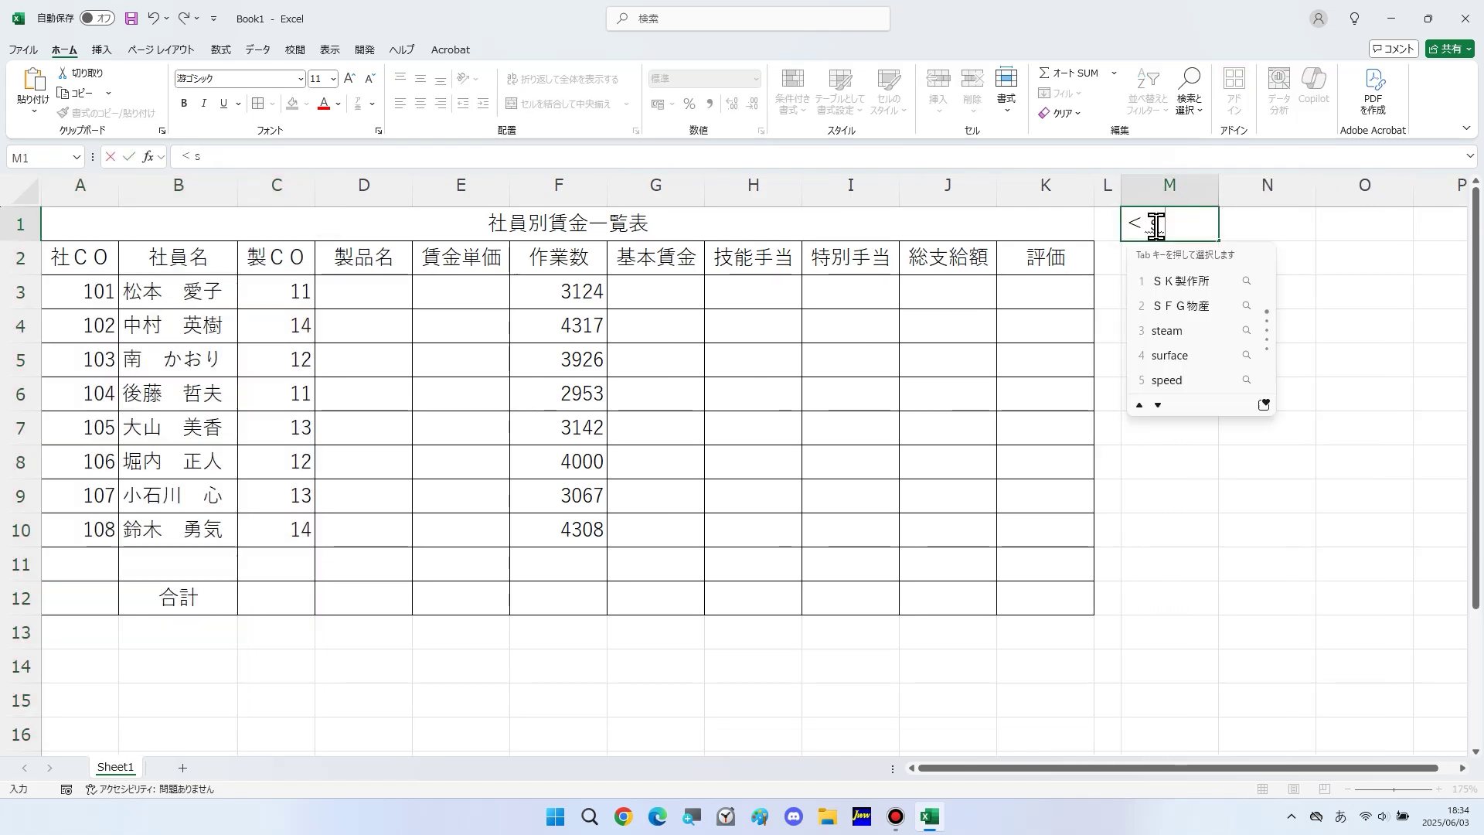
text(e-buru)
key(space)
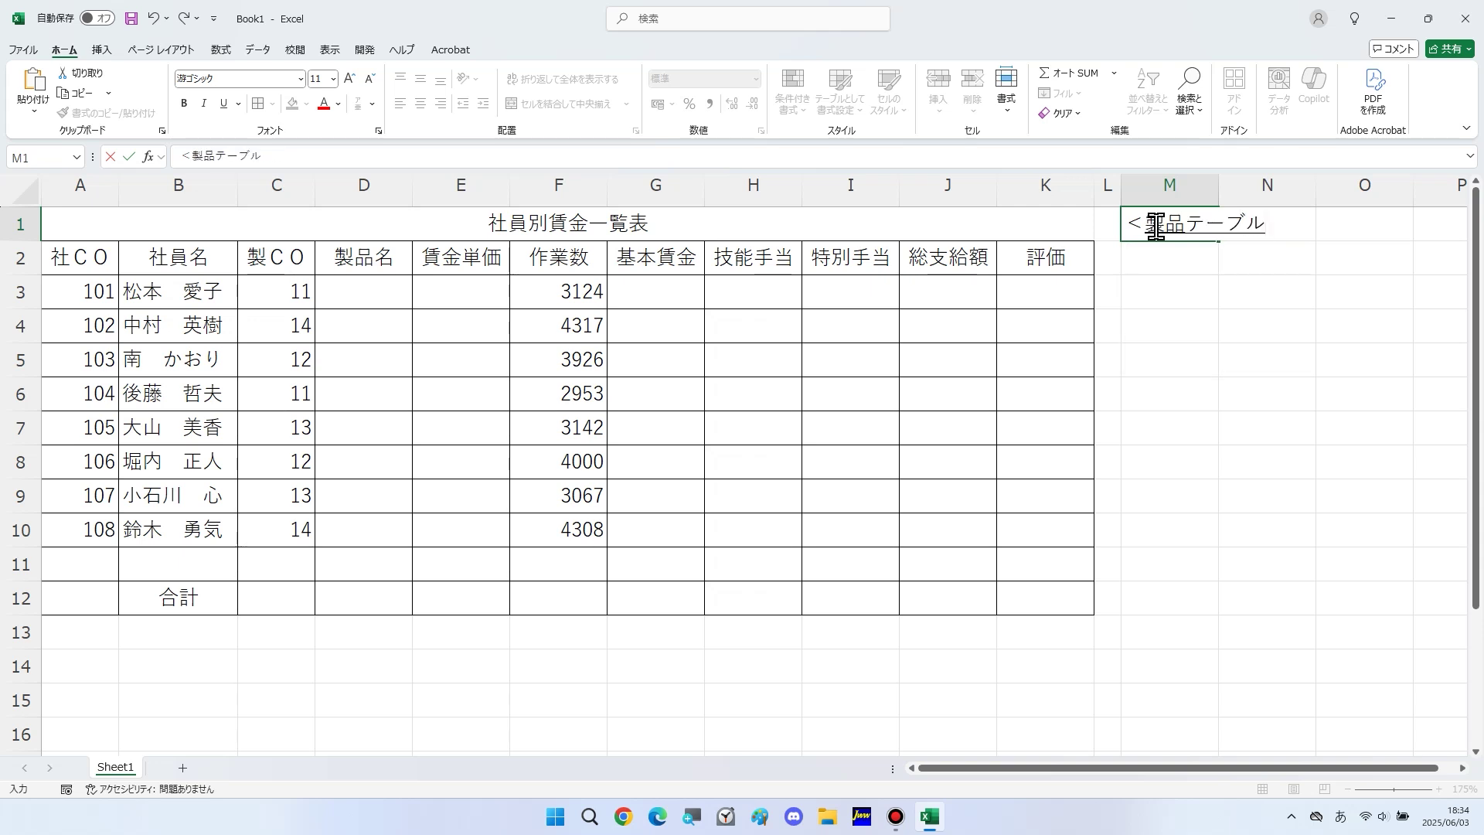
text(＞)
key(Return)
key(Return)
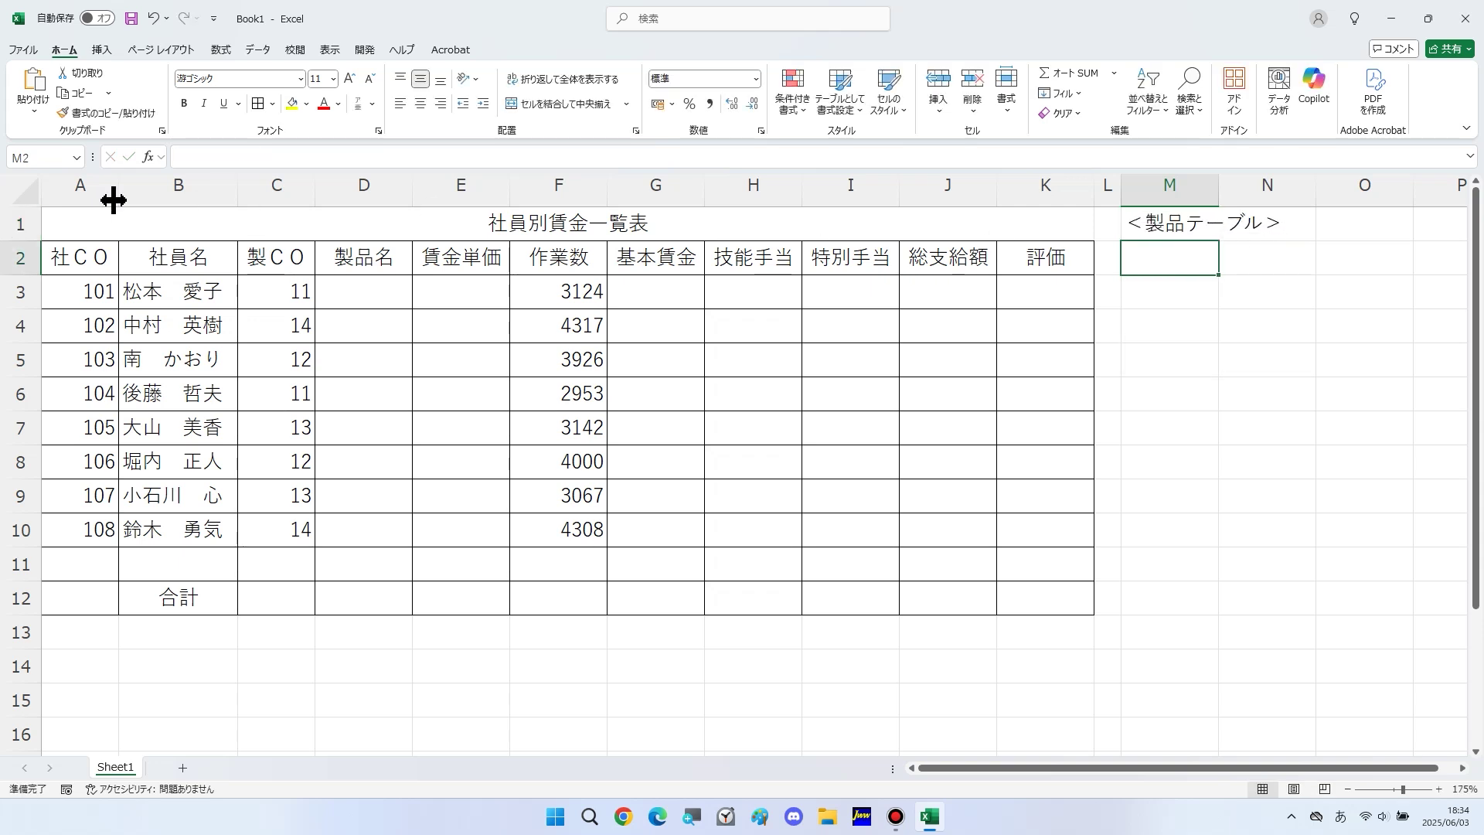
Step: Copy the headers 製ＣＯ, 製品名 and 賃金単価 from C2:E2 to M2:O2
click(291, 261)
drag(295, 261, 451, 259)
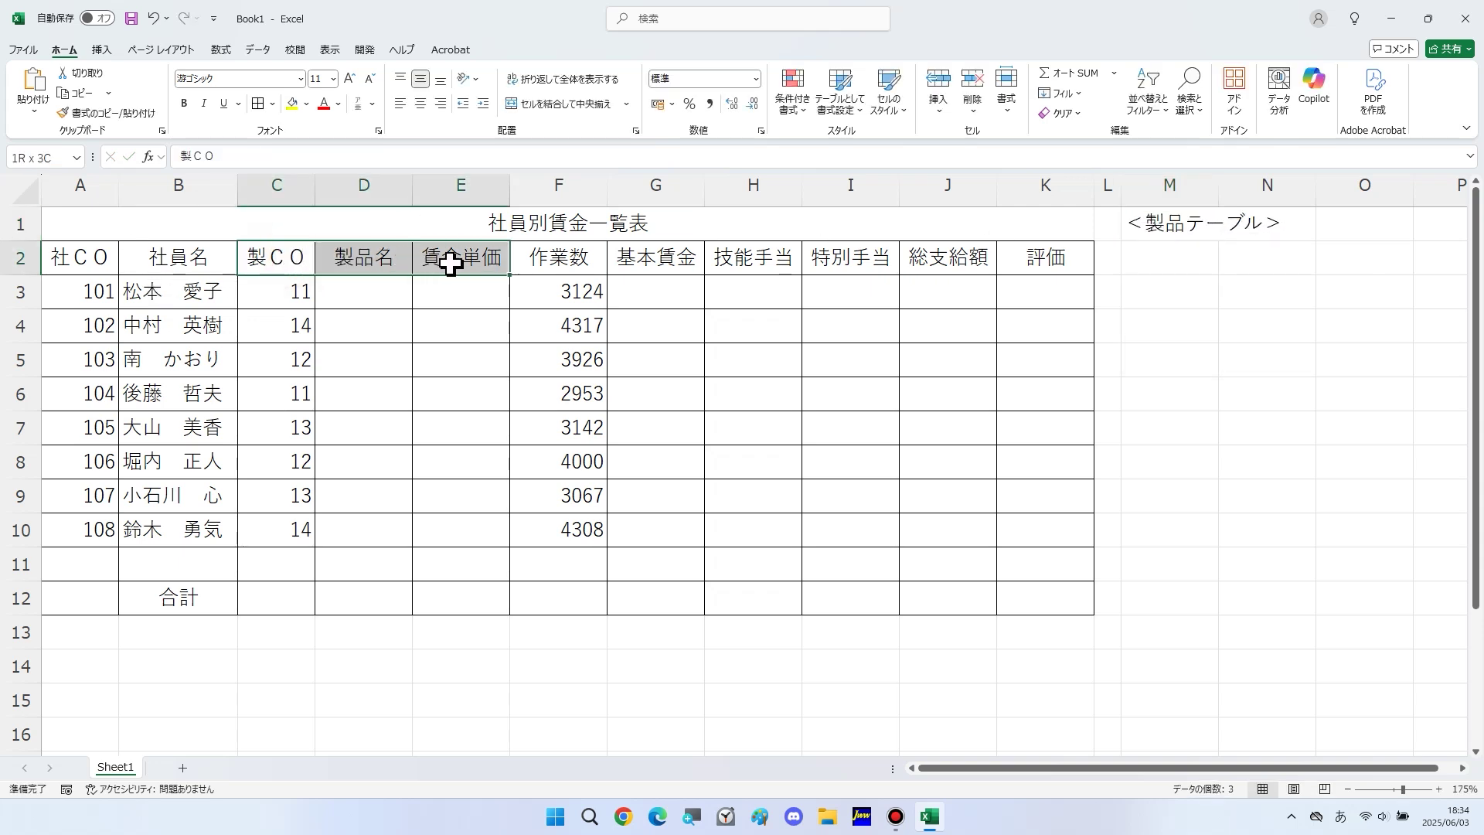
key(ctrl+c)
click(1163, 265)
key(ctrl+v)
Step: Enter the product codes 11, 12, 13 and 14 in M3:M6 of the product table
click(1170, 290)
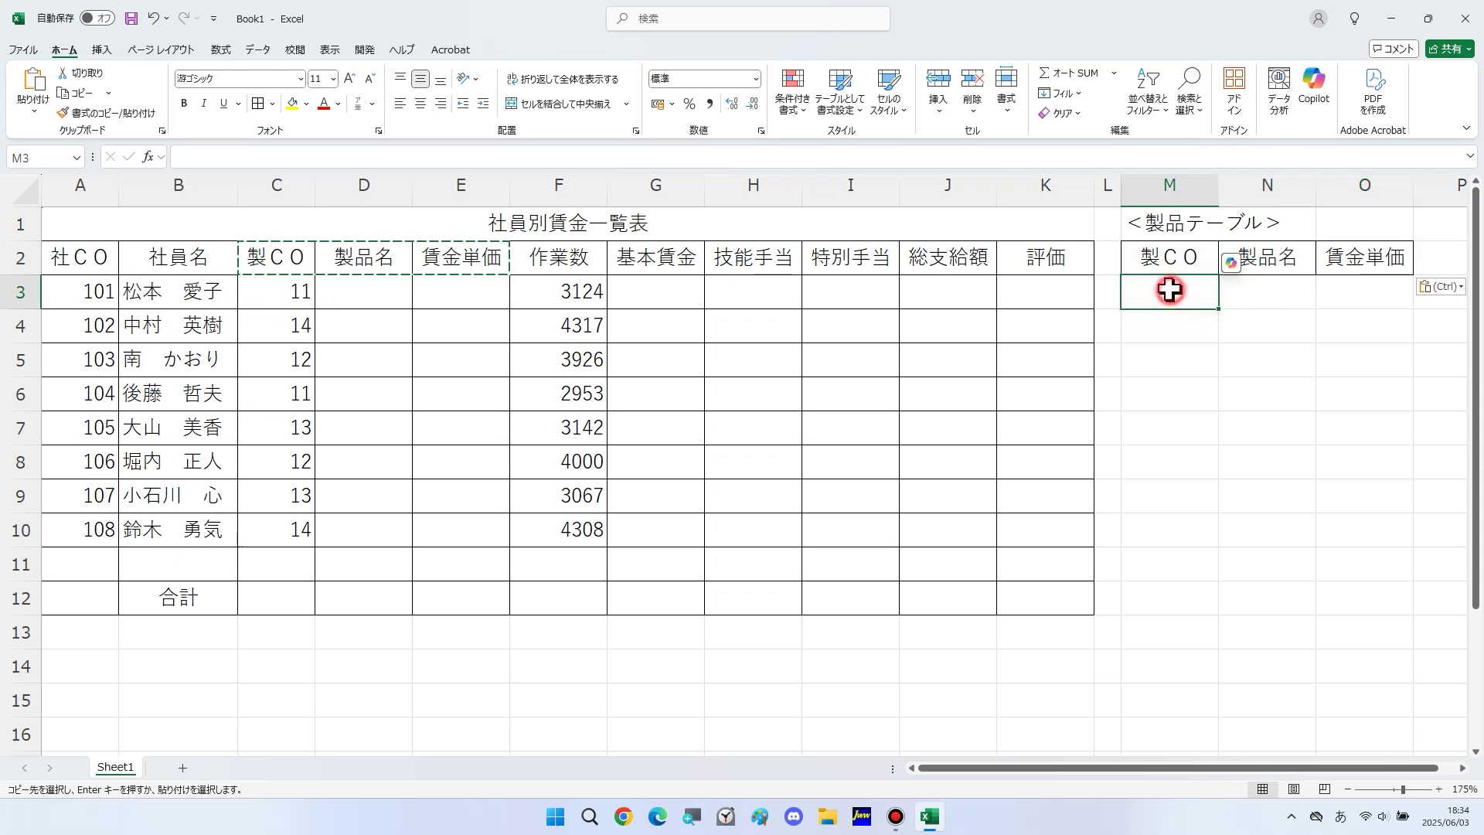
text(11)
key(Return)
text(12)
key(Return)
text(13)
key(Return)
text(14)
key(Return)
Step: Enter 製品 in N3 and fill it down to N6
click(1237, 293)
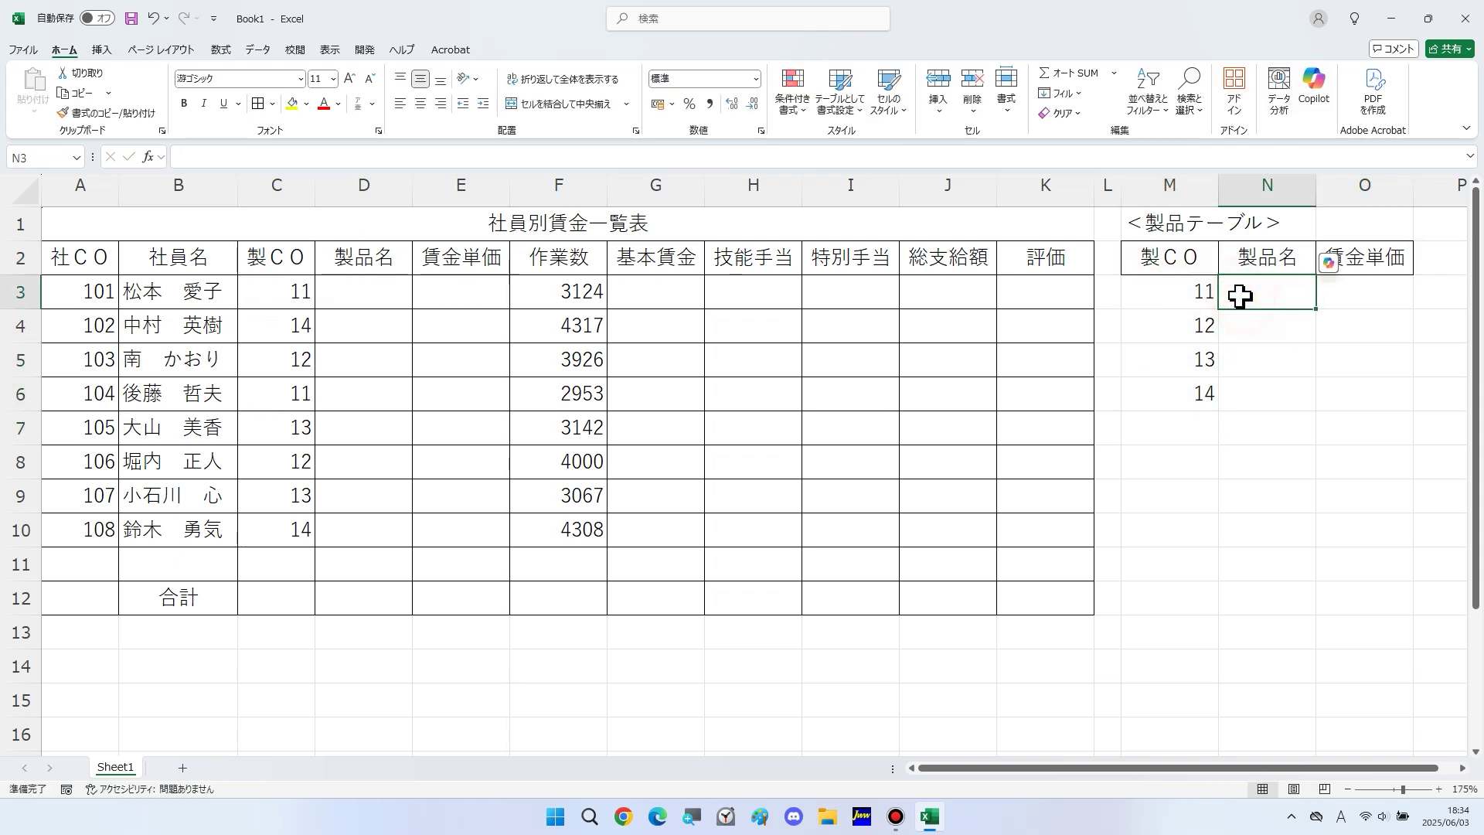
text(seihin)
key(space)
key(Return)
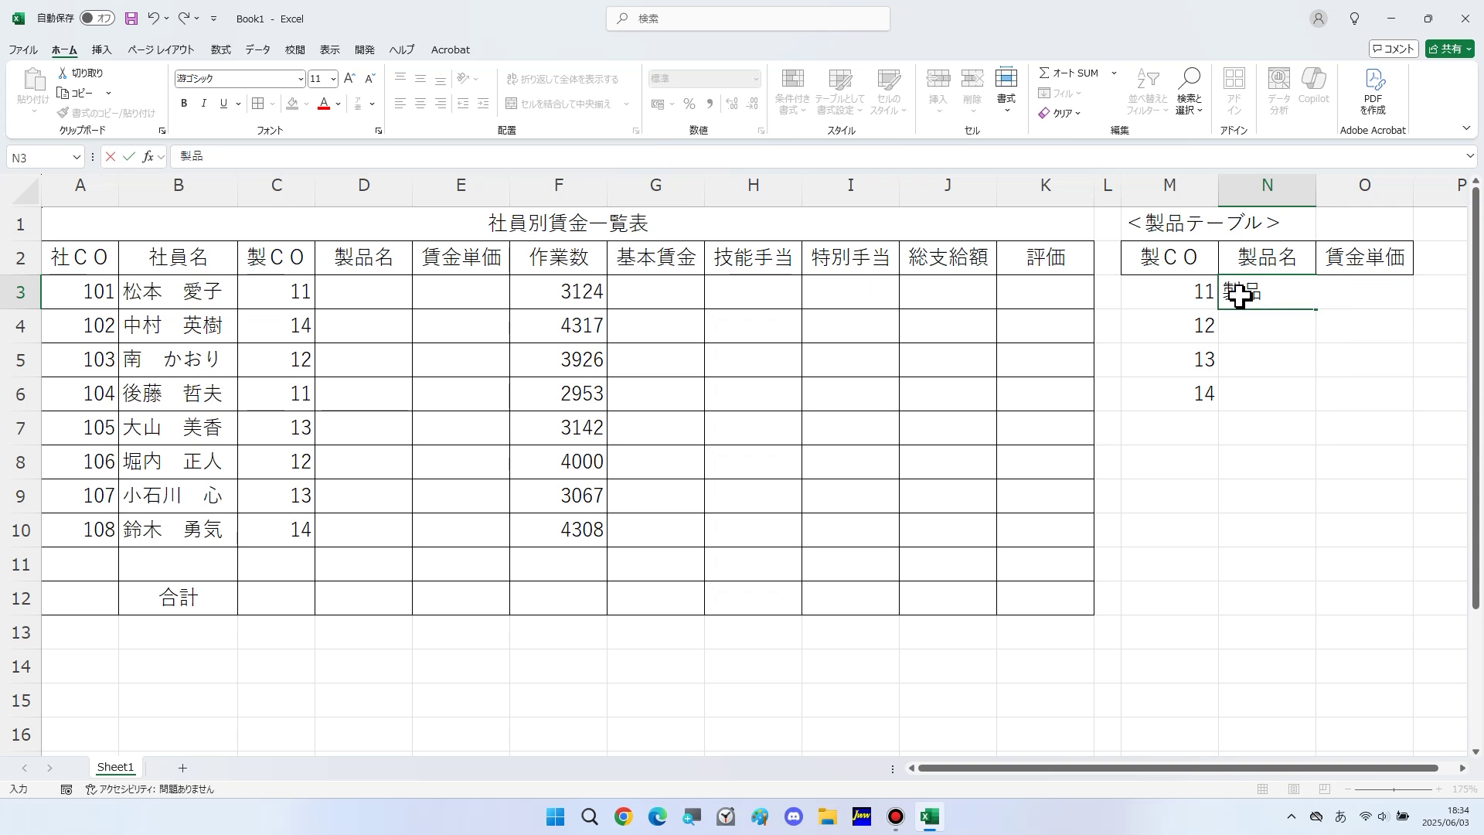
key(Return)
click(1239, 296)
double_click(1315, 309)
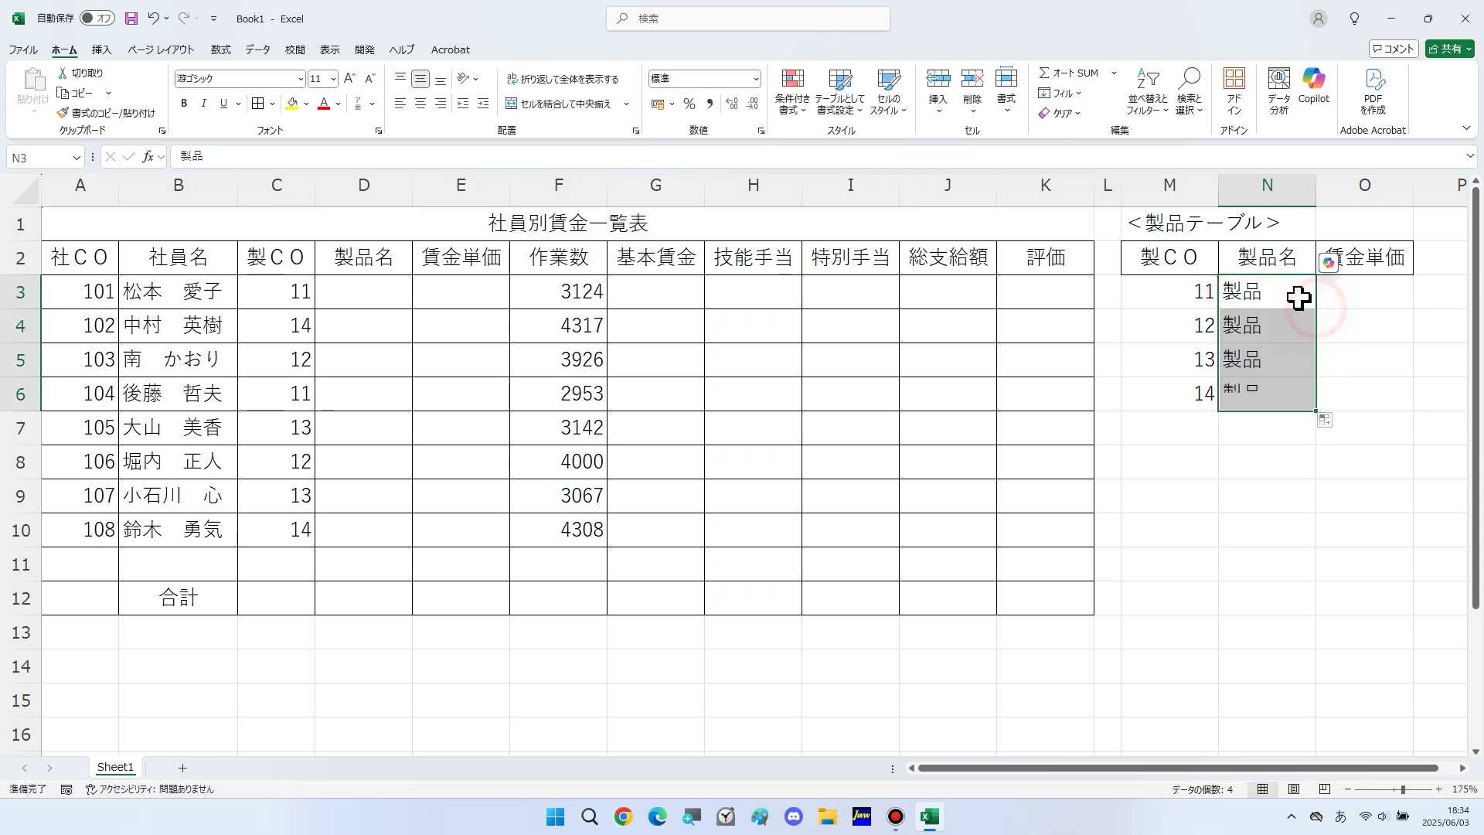
Step: Complete the product names in N3:N6 as 製品Ｅ, 製品Ｆ, 製品Ｇ and 製品Ｈ
double_click(1299, 298)
text(E)
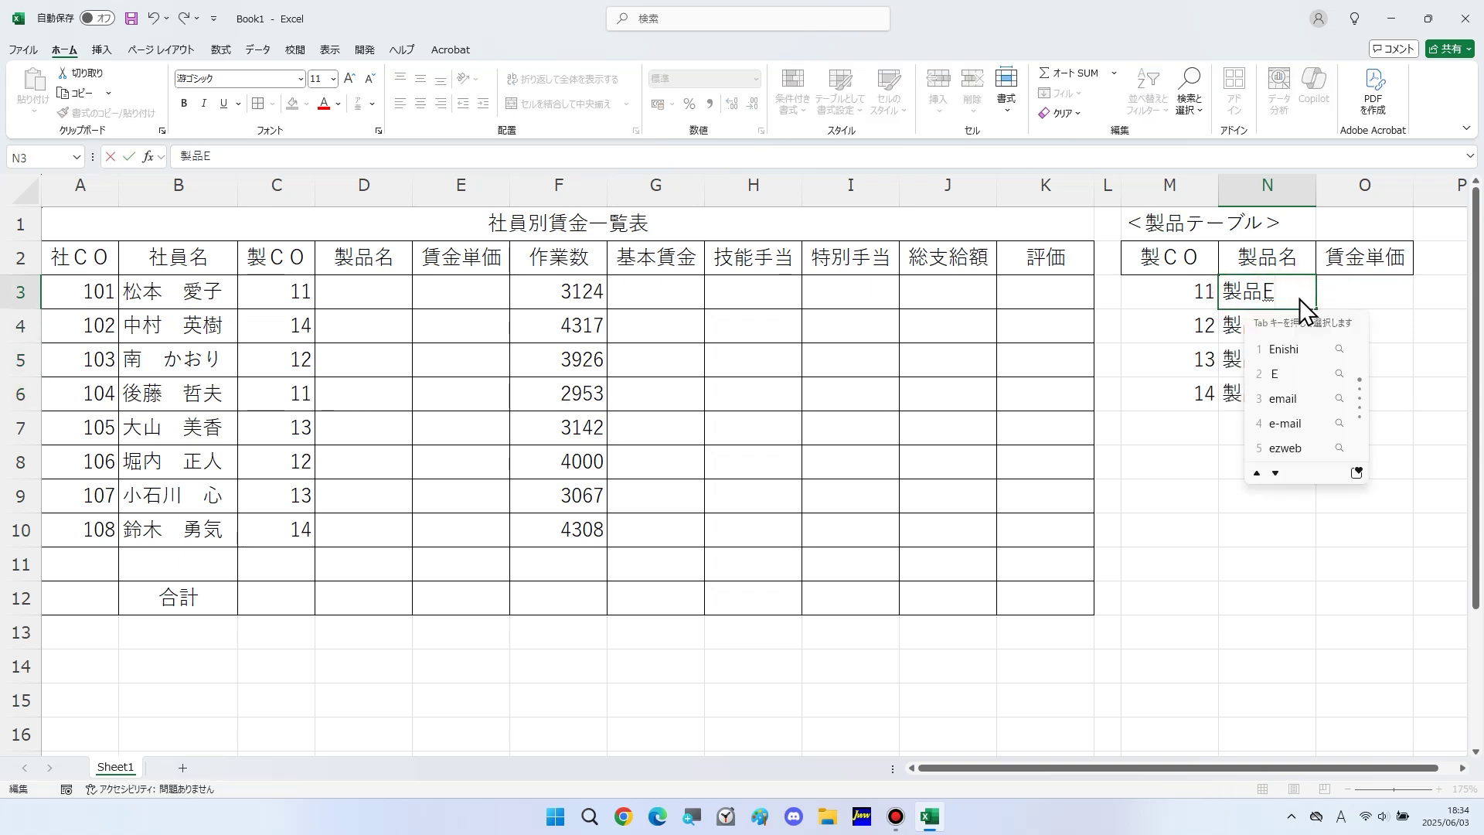
key(space)
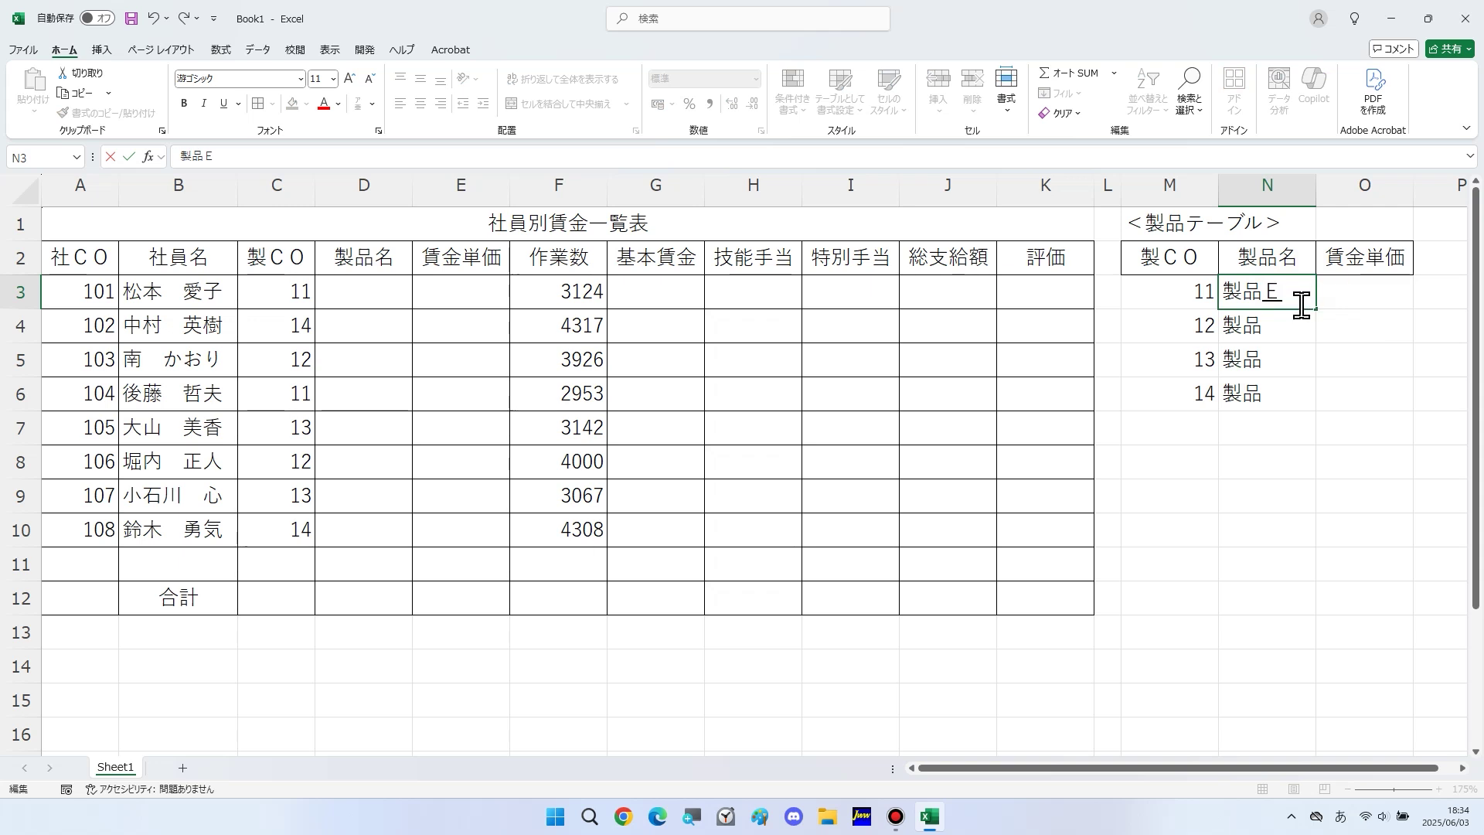
key(Return)
key(Return)
double_click(1295, 321)
text(F)
key(space)
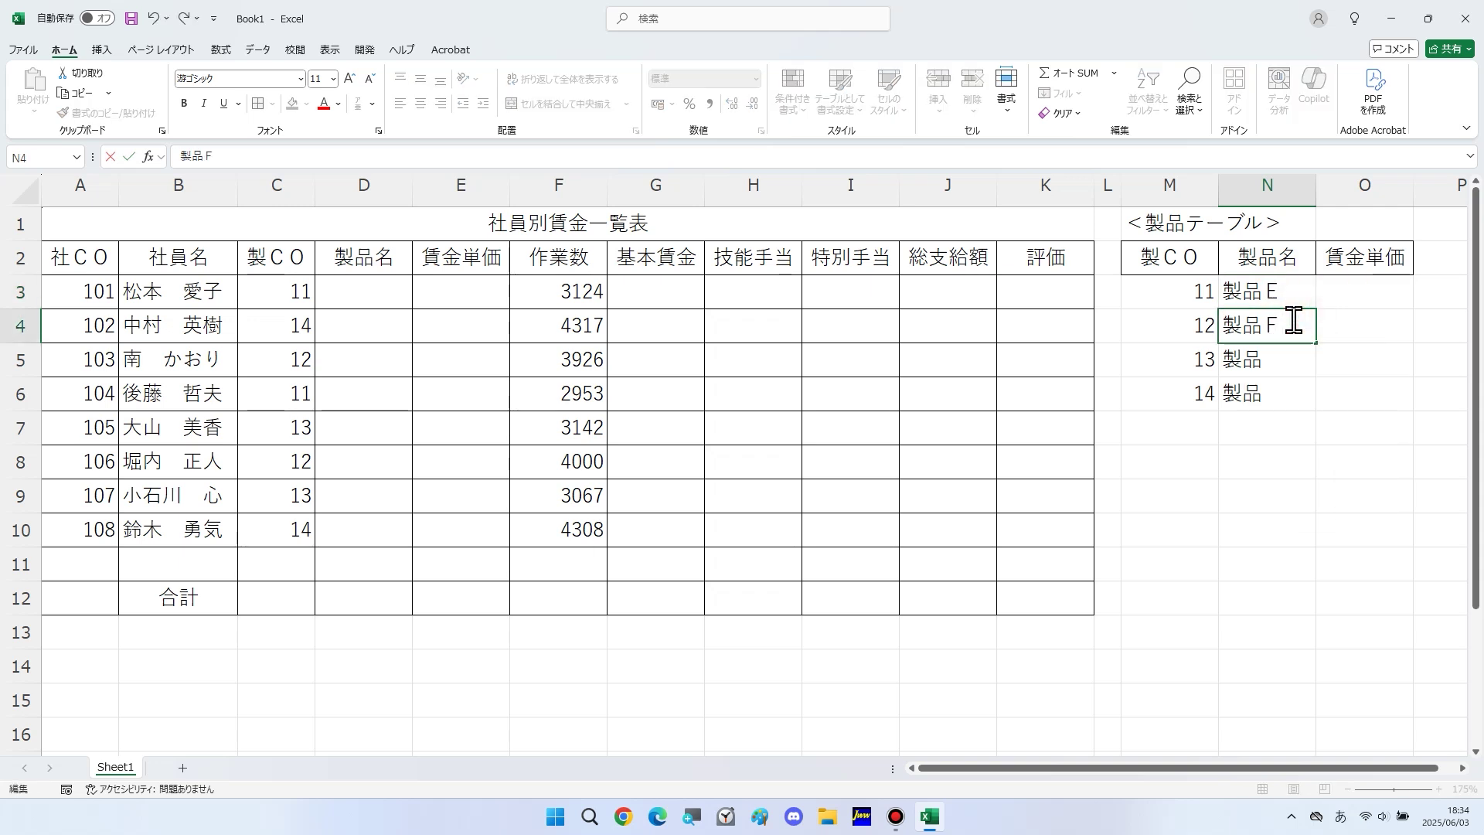
key(Return)
key(Return)
double_click(1289, 363)
text(G)
key(space)
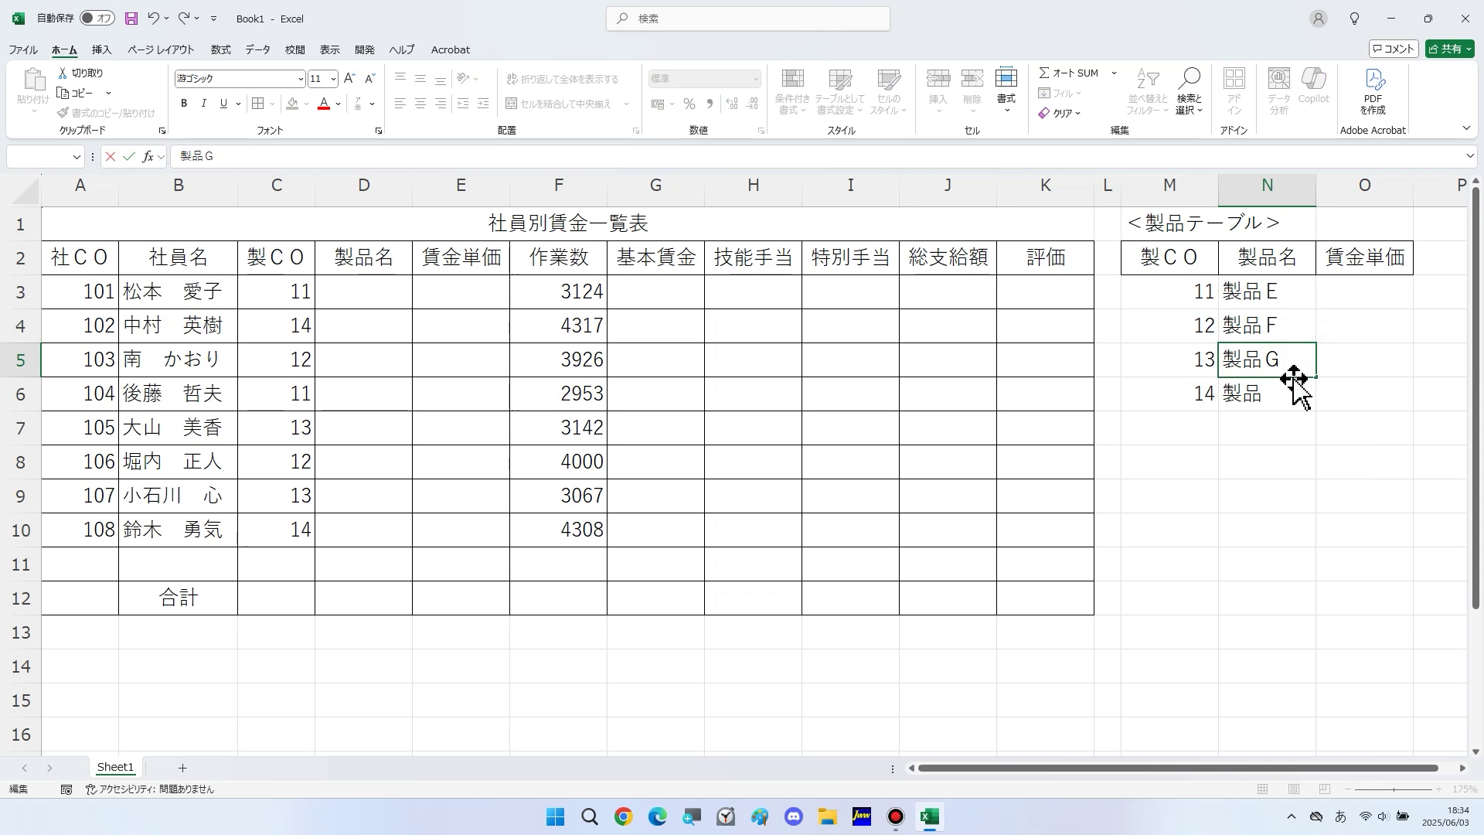
key(Return)
key(Return)
double_click(1296, 391)
text(H)
key(space)
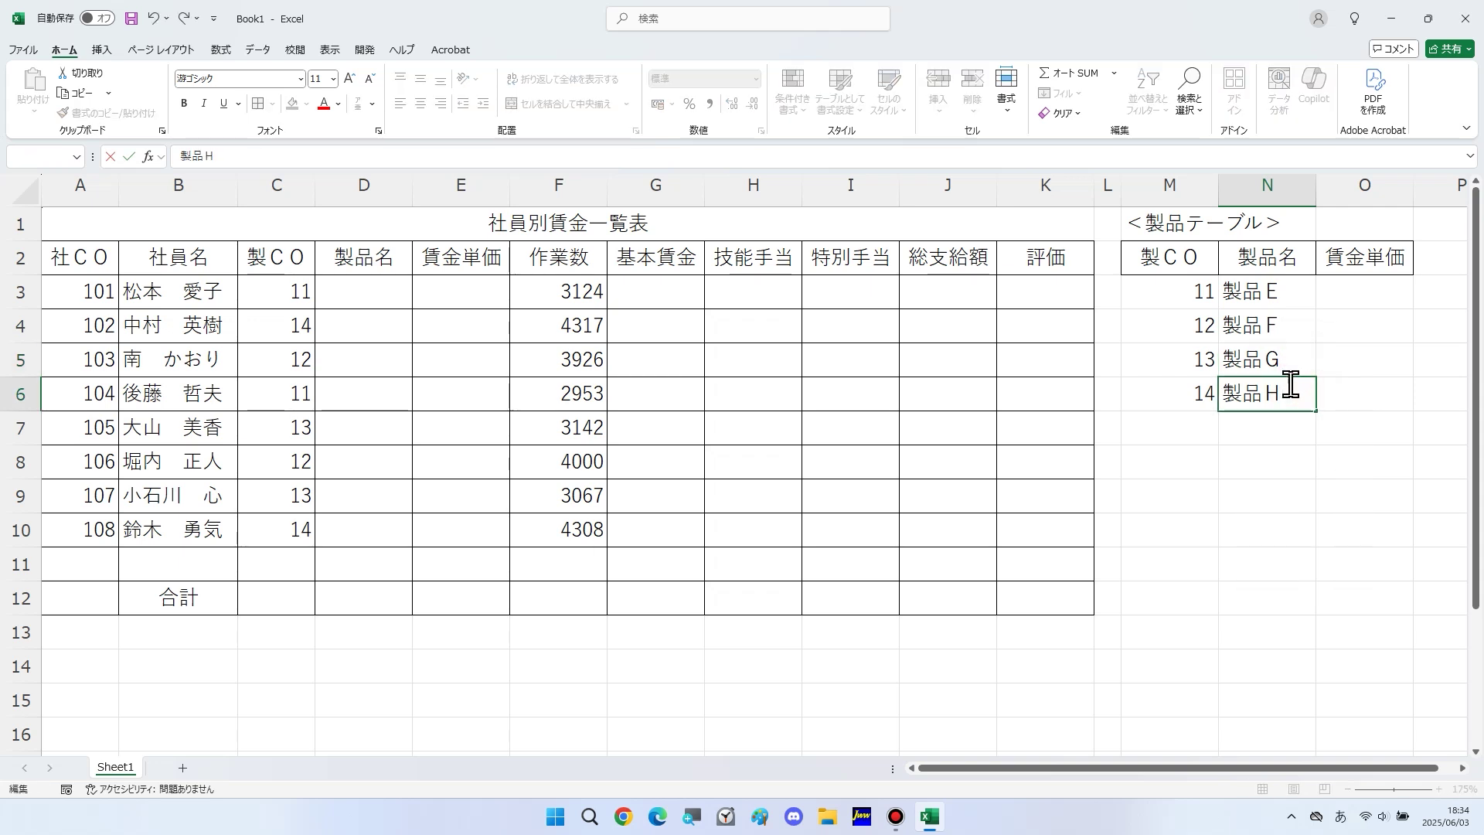
Step: Enter the unit wages 69, 53, 76 and 58 in O3:O6 and apply all borders to M2:O6
click(1353, 296)
text(69)
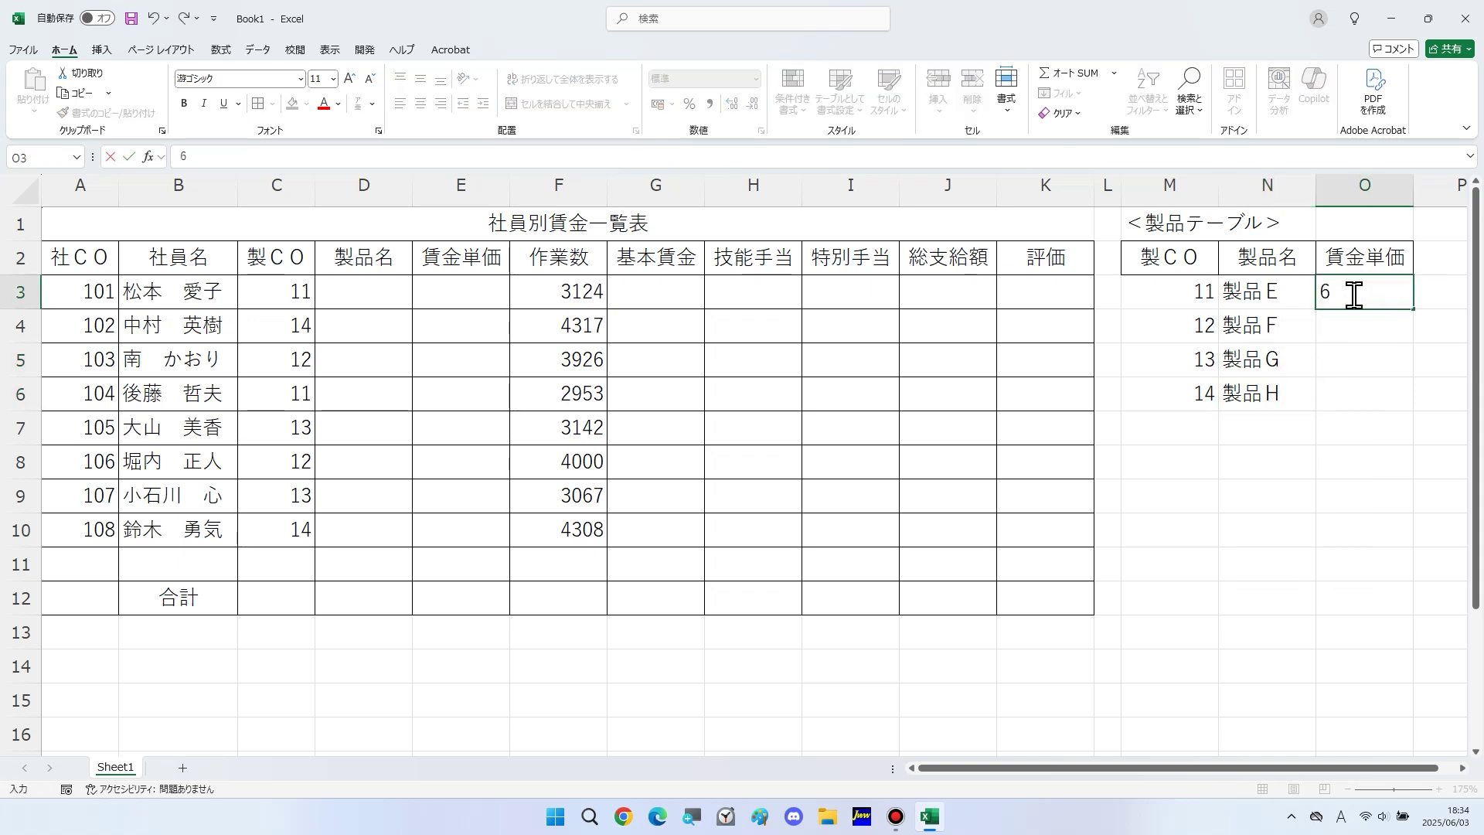
key(Return)
text(537)
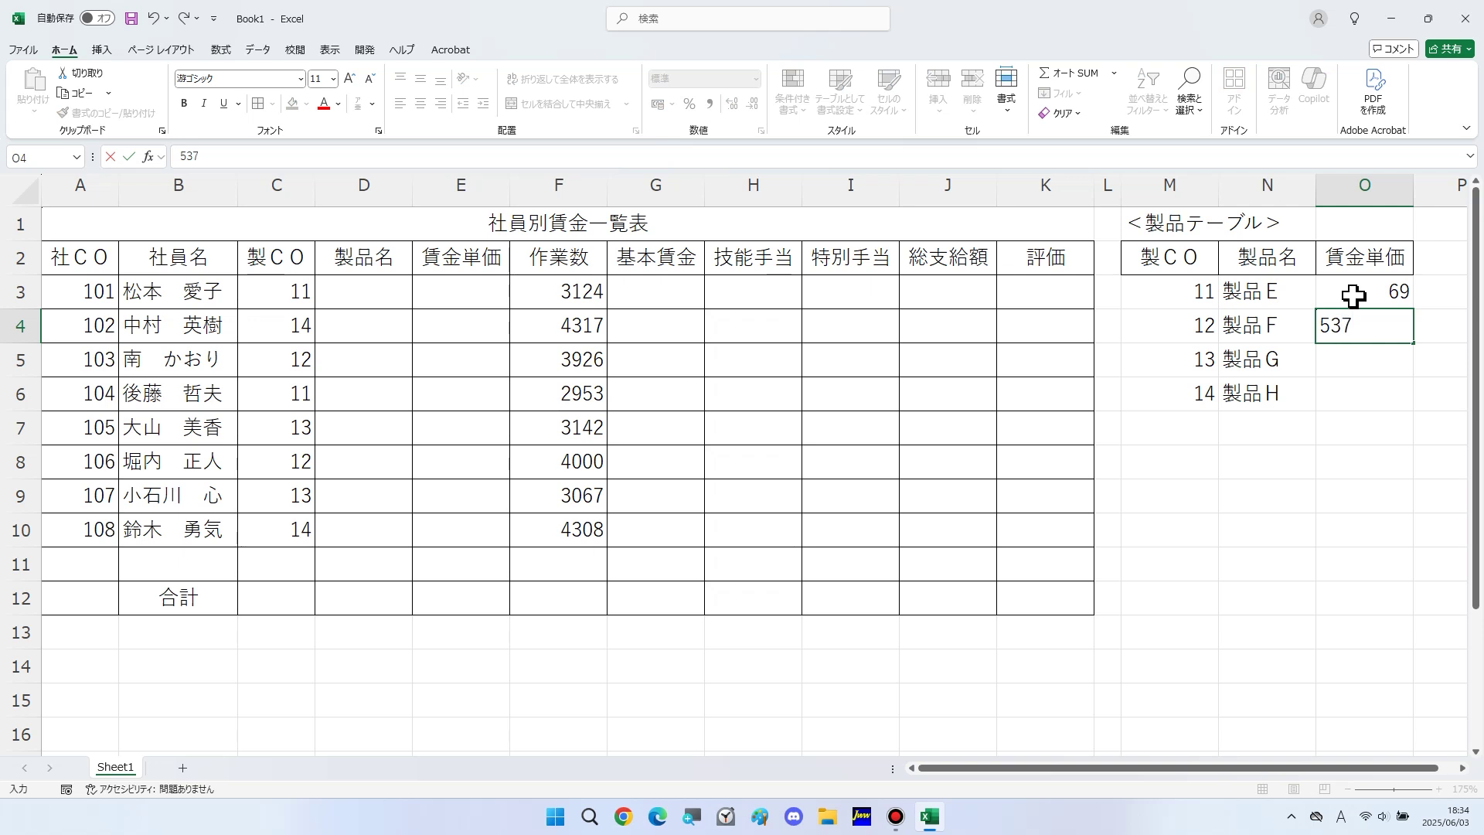
key(Return)
text(76)
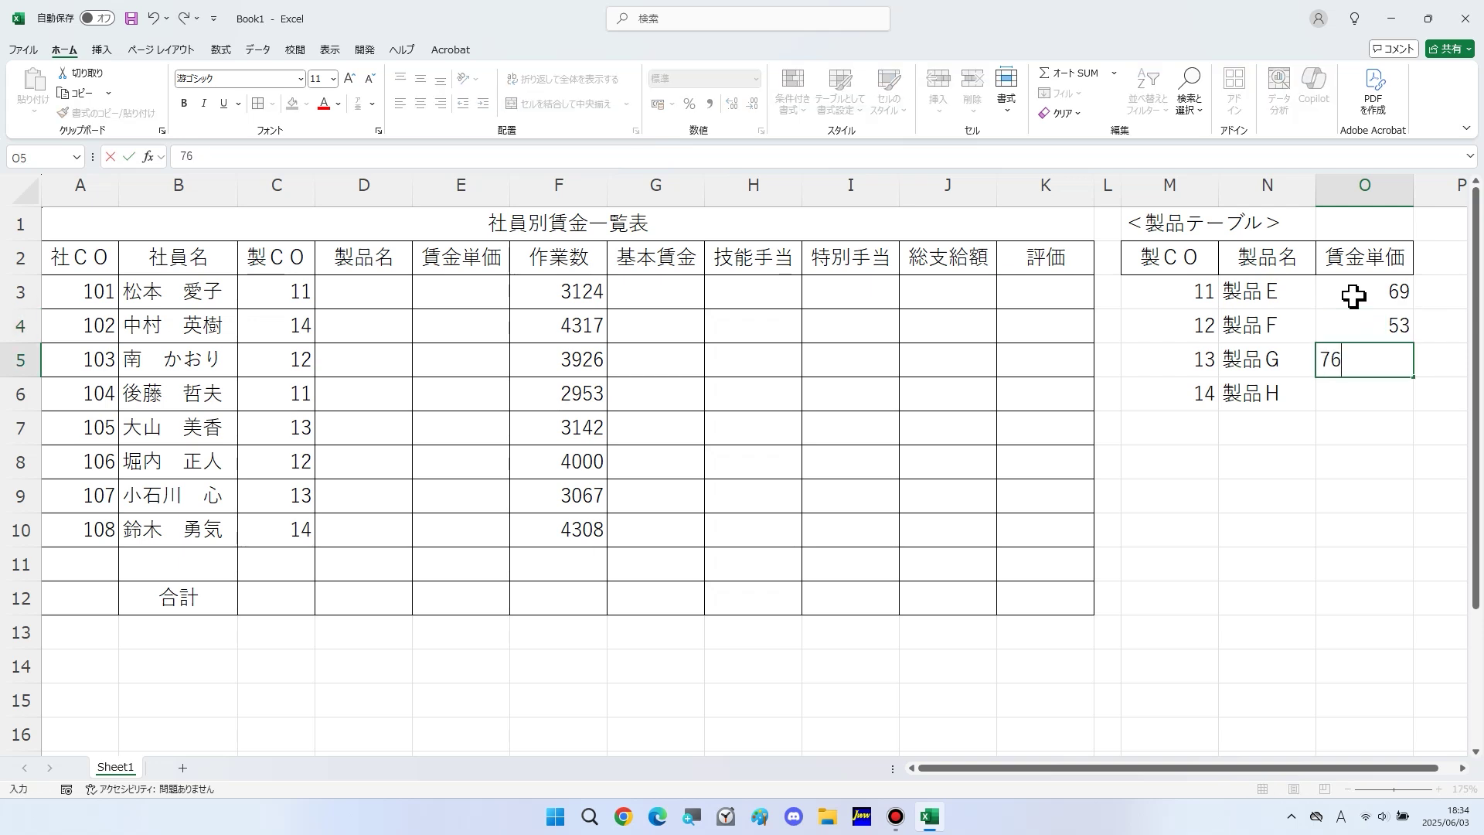
key(Return)
text(58)
key(Return)
drag(1356, 267, 1152, 369)
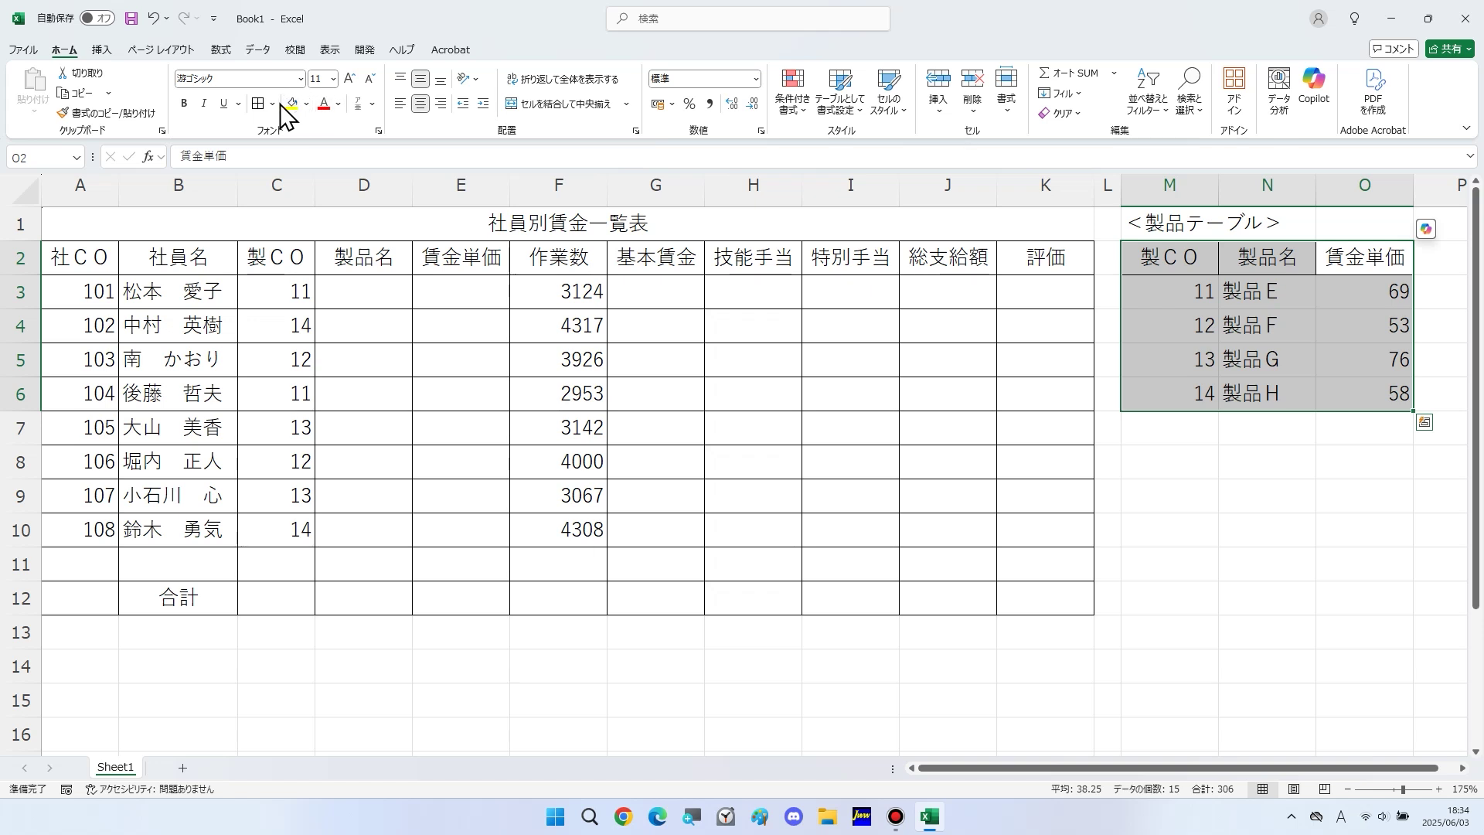
click(256, 105)
Step: Enter =VLOOKUP(C3,$M$3:$O$6,2,0) in D3 to look up the product name
click(358, 291)
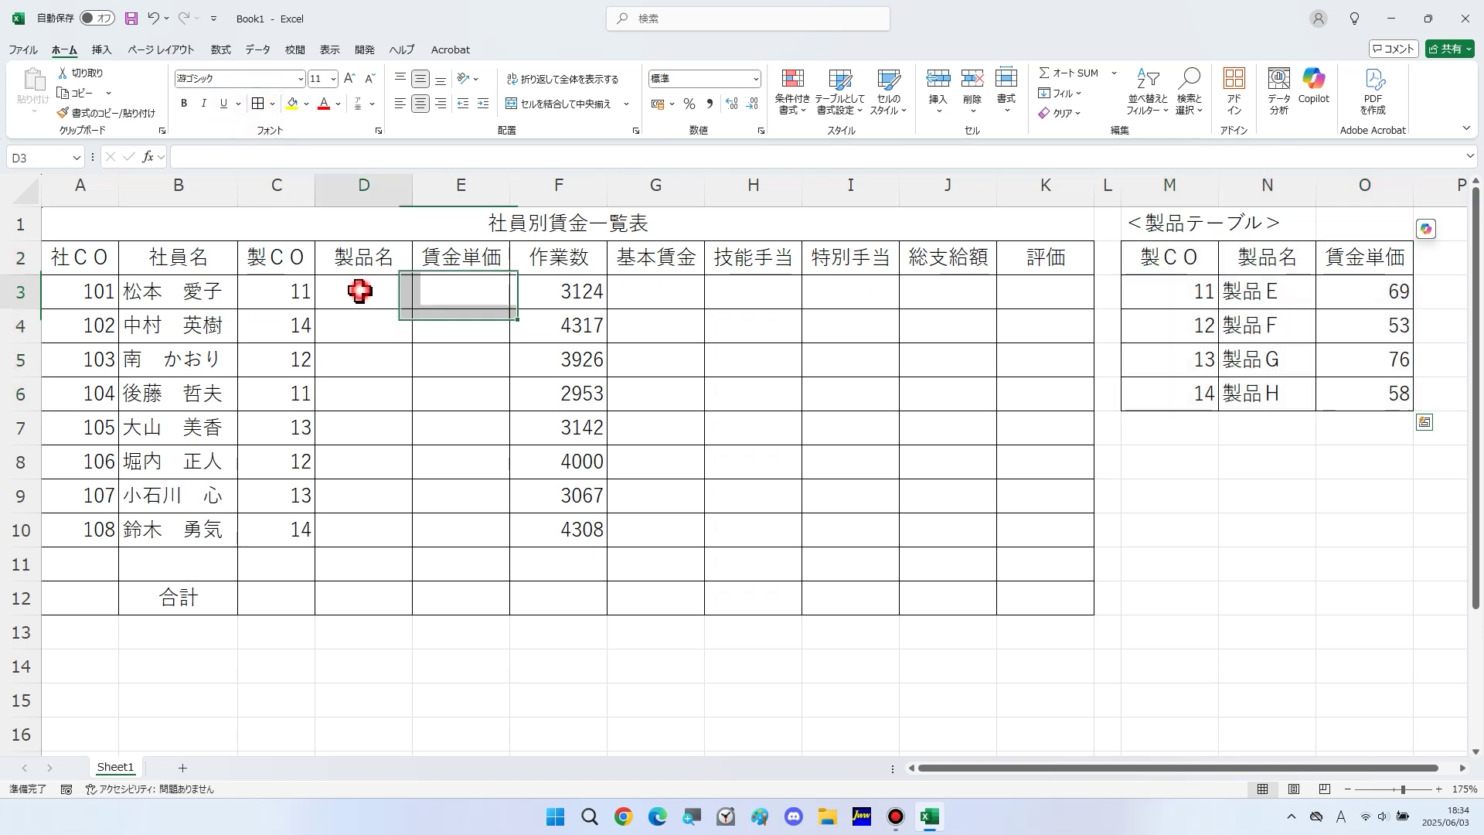
text(=)
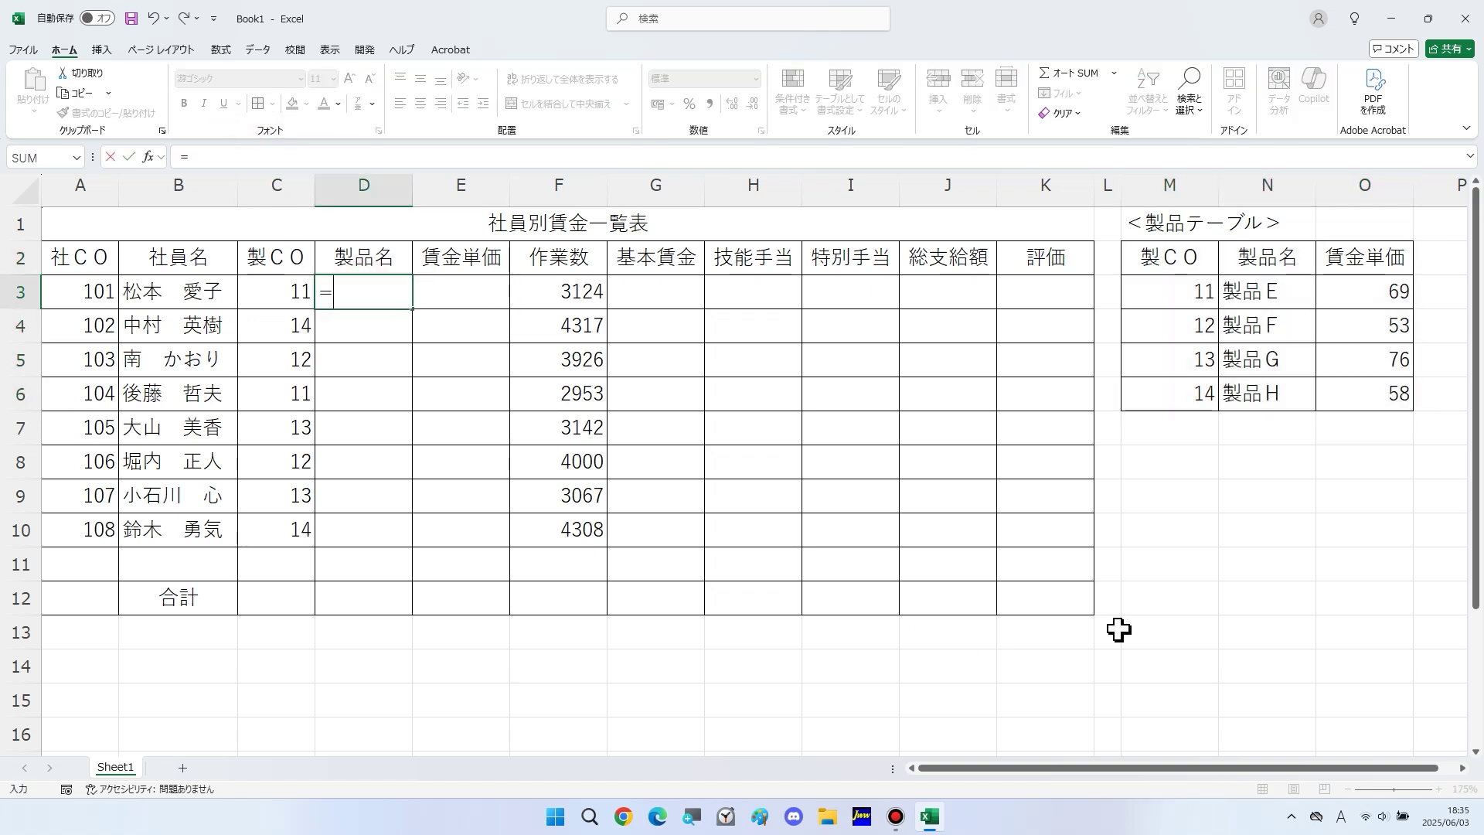
text(VL)
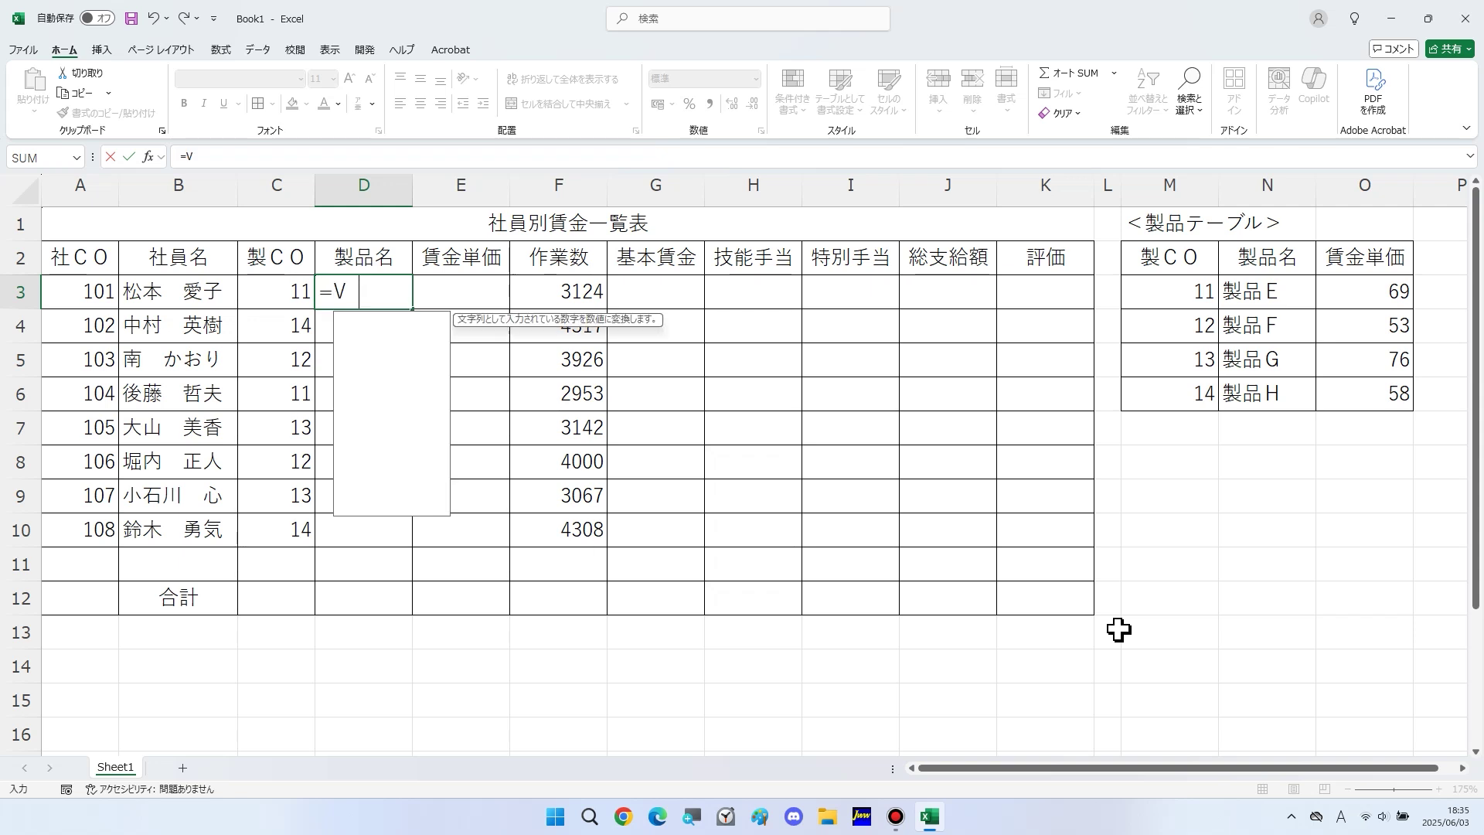
double_click(402, 321)
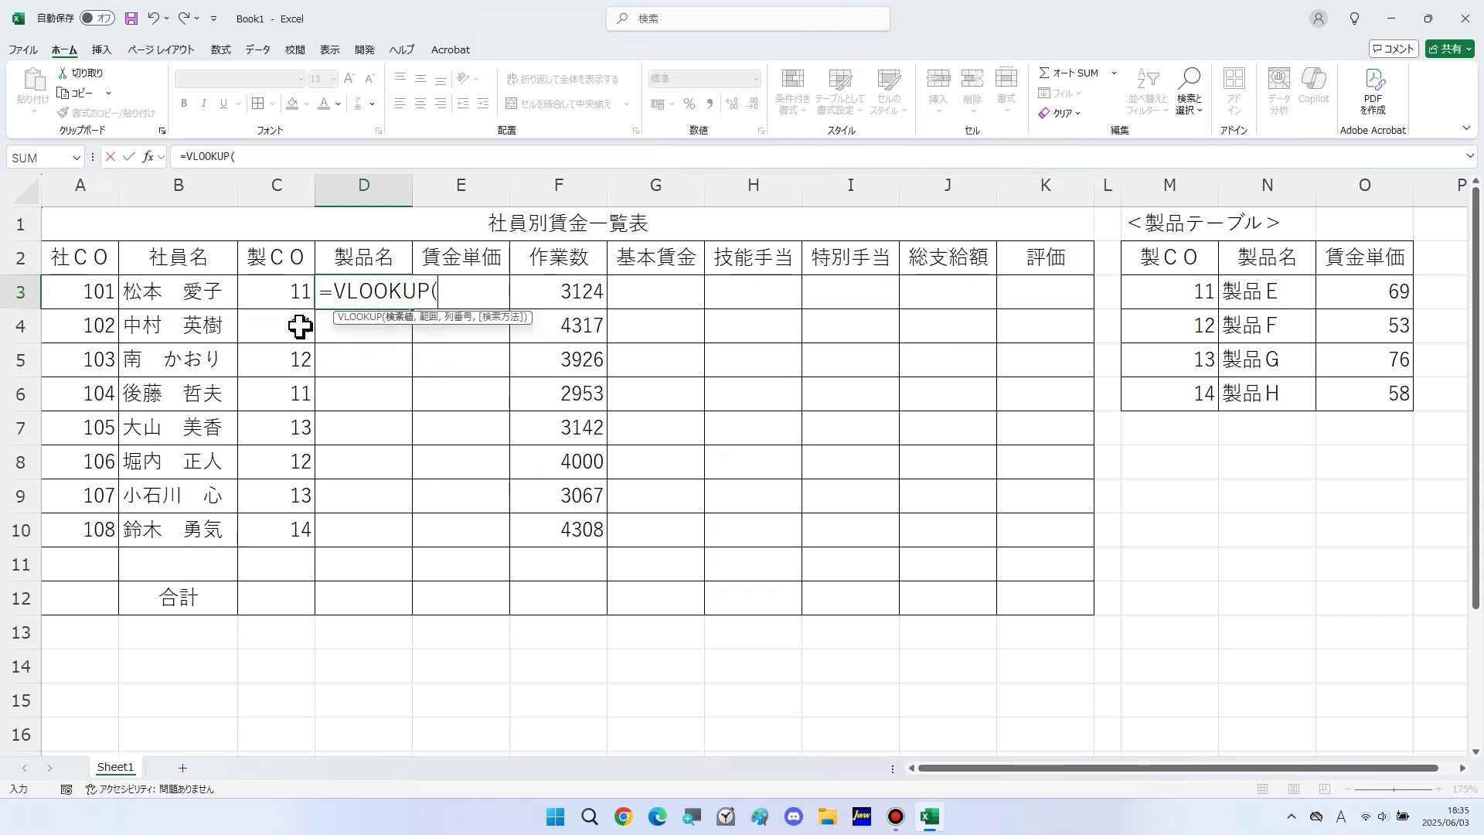
click(288, 301)
text(,)
drag(1178, 295, 1350, 391)
key(F4)
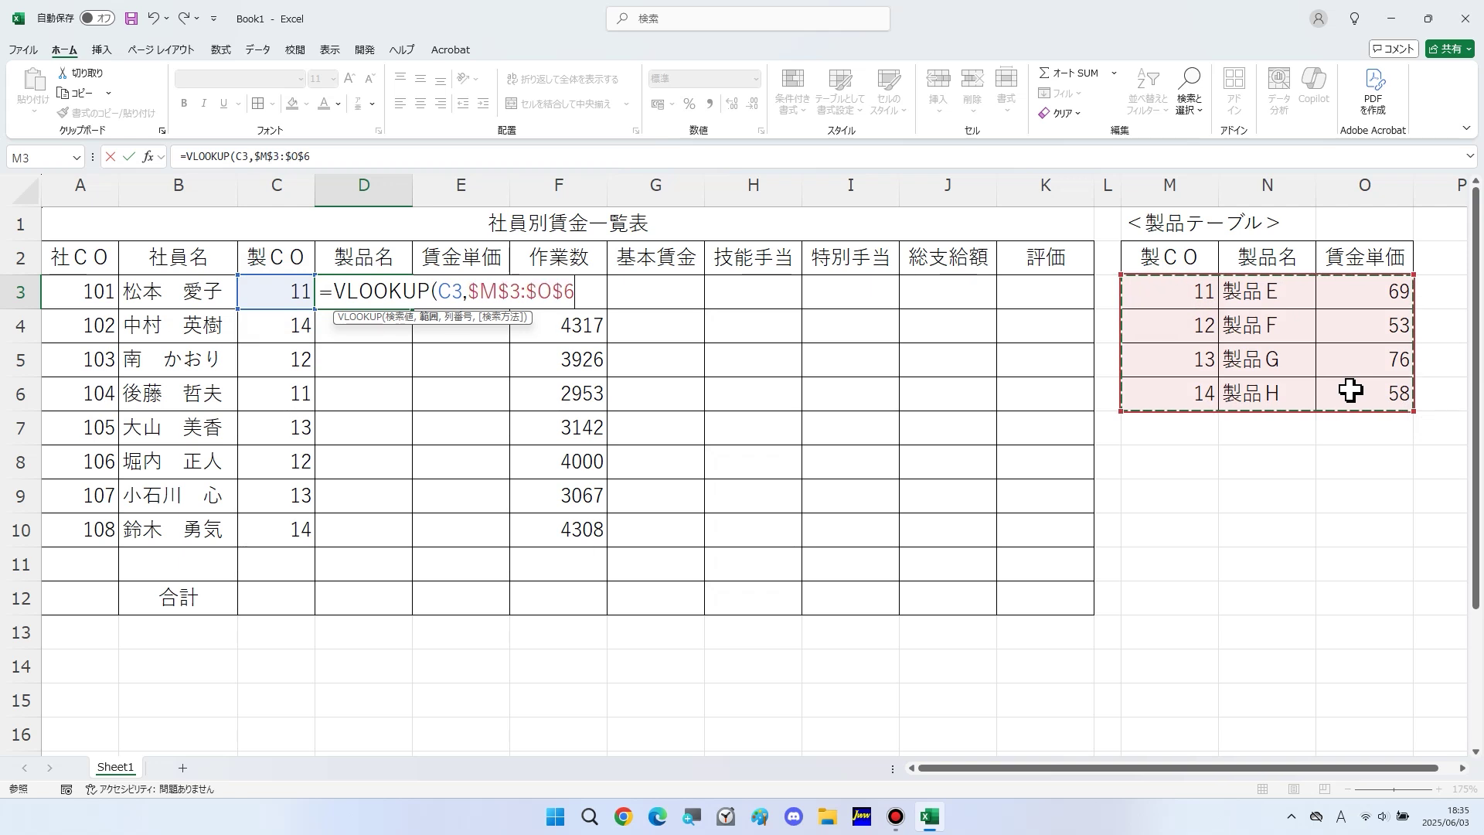
text(,2,0))
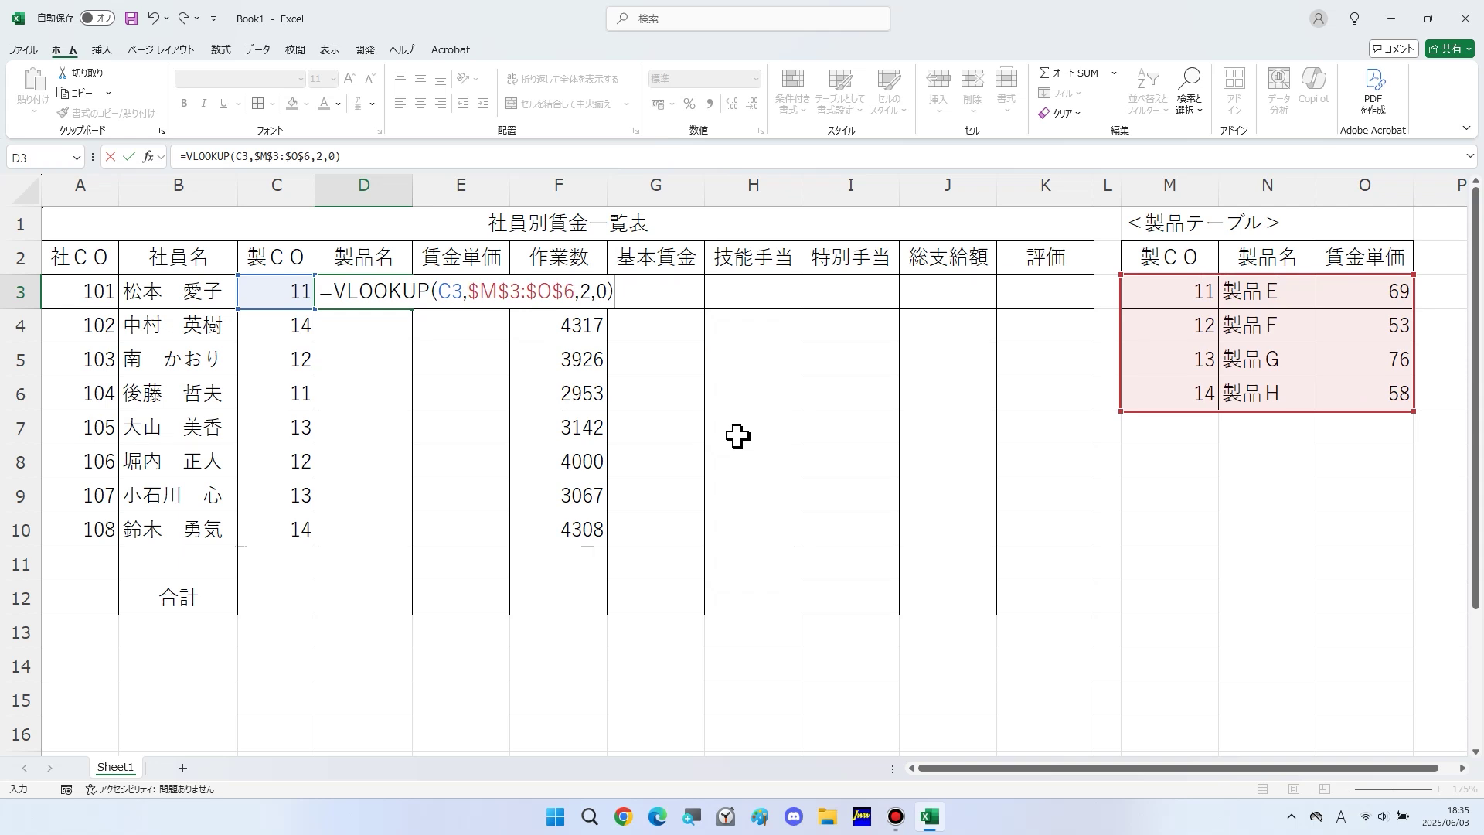
key(Return)
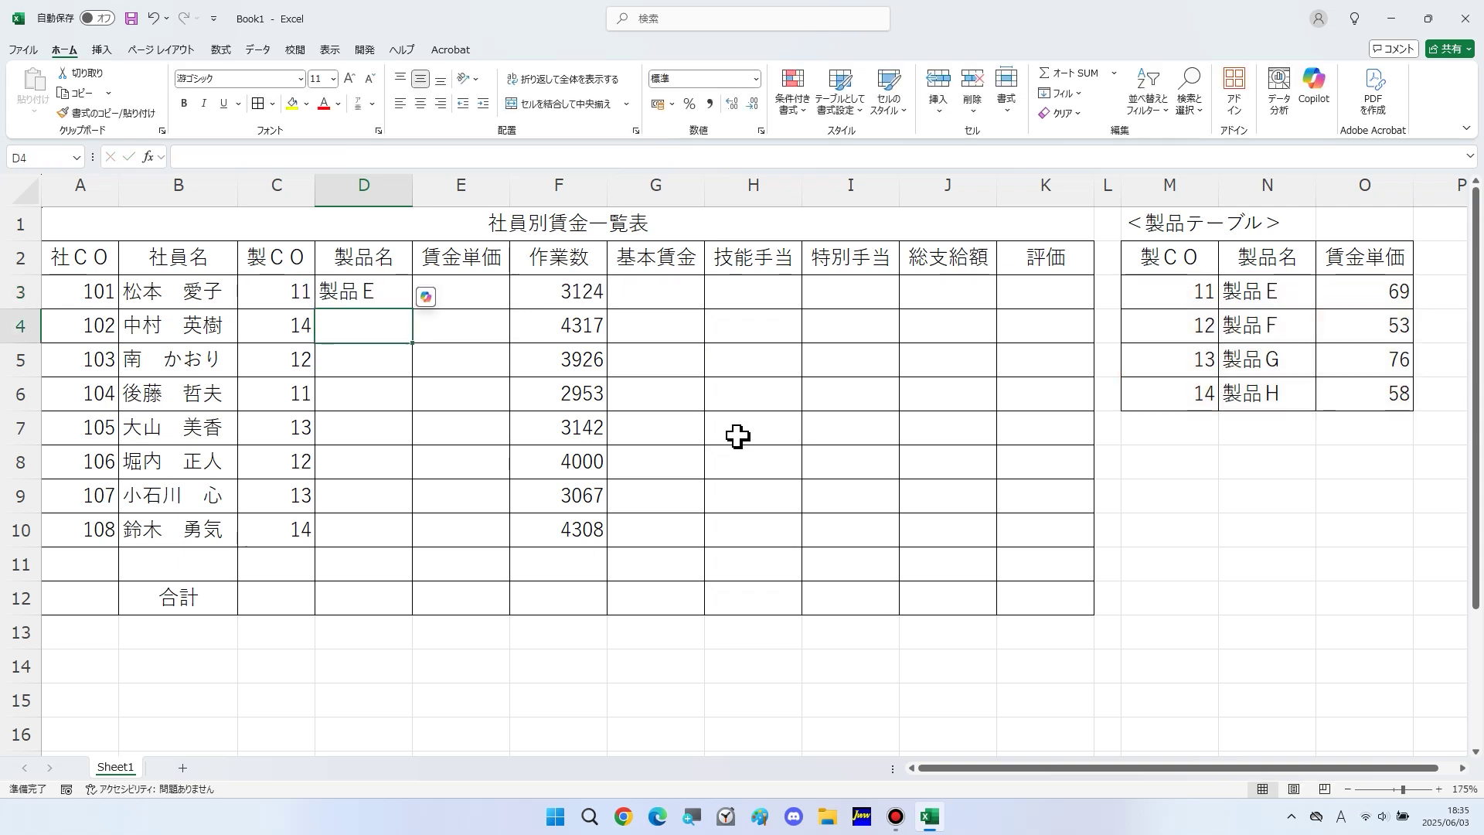
Step: Enter =VLOOKUP(C3,$M$3:$O$6,3,0) in E3 to look up the unit wage
click(480, 298)
text(=VL)
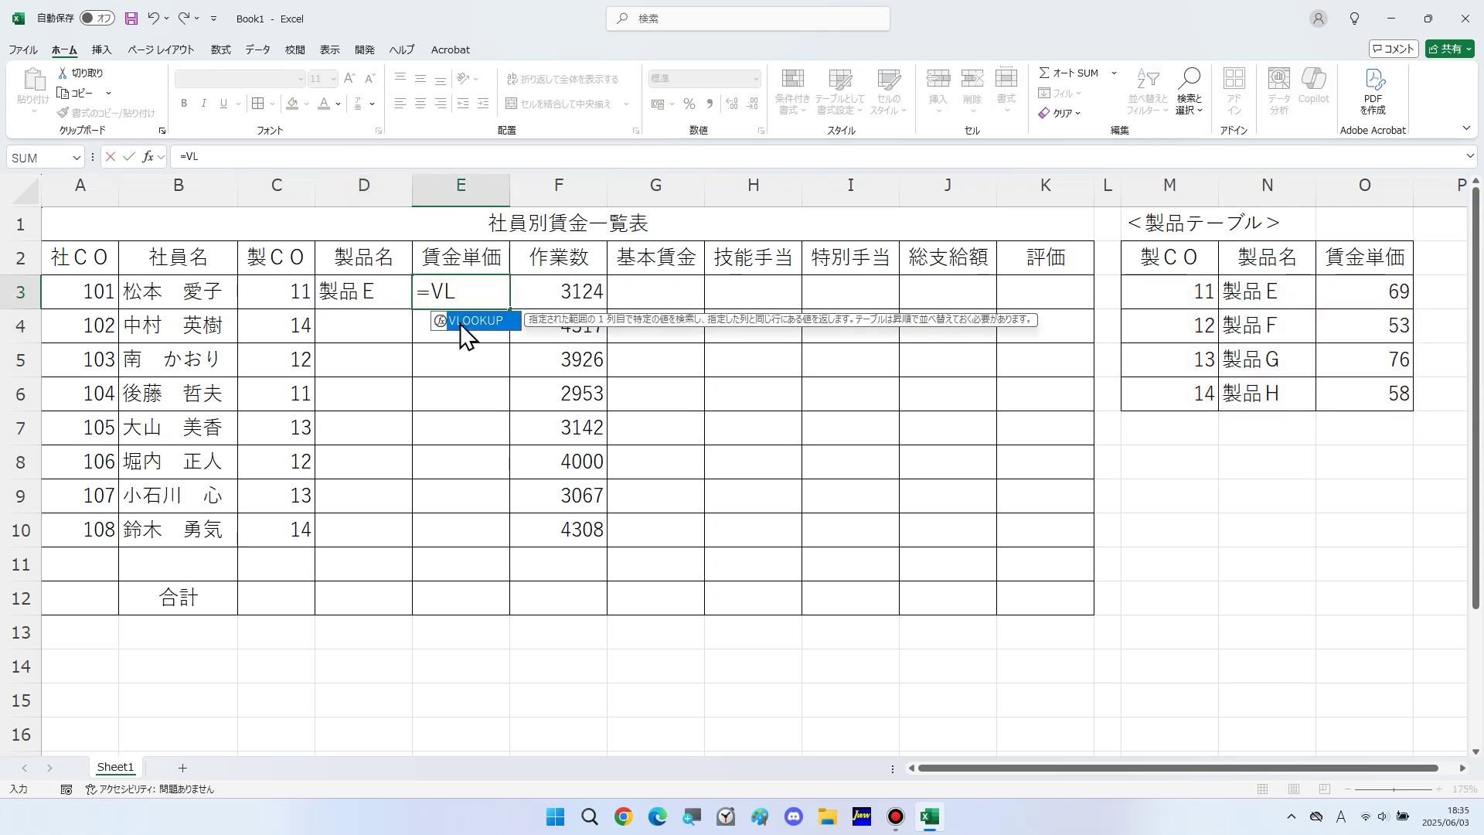
double_click(462, 324)
click(301, 291)
text(,)
click(1179, 301)
drag(1327, 378, 1335, 380)
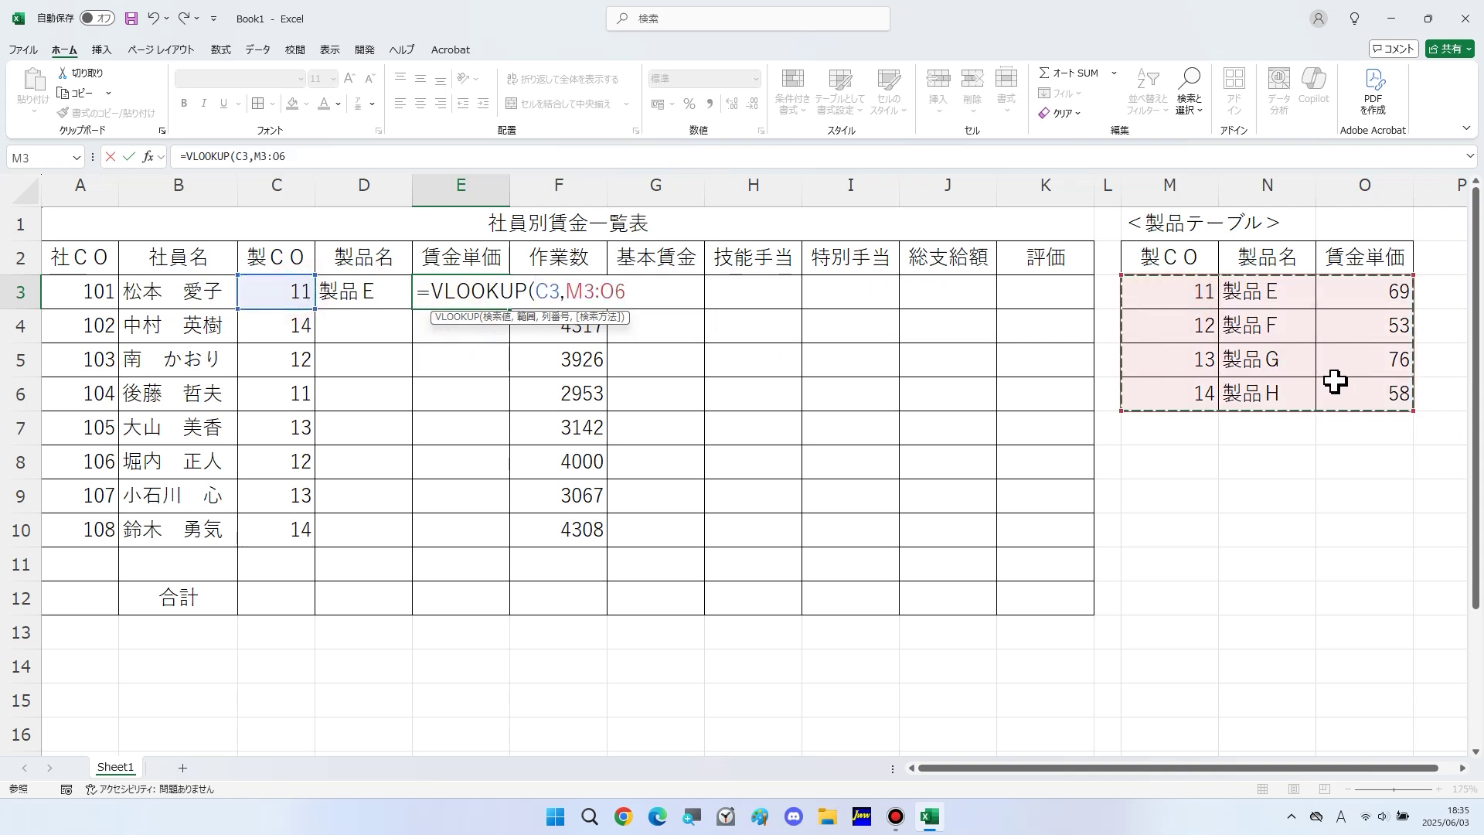
key(F4)
text(,3)
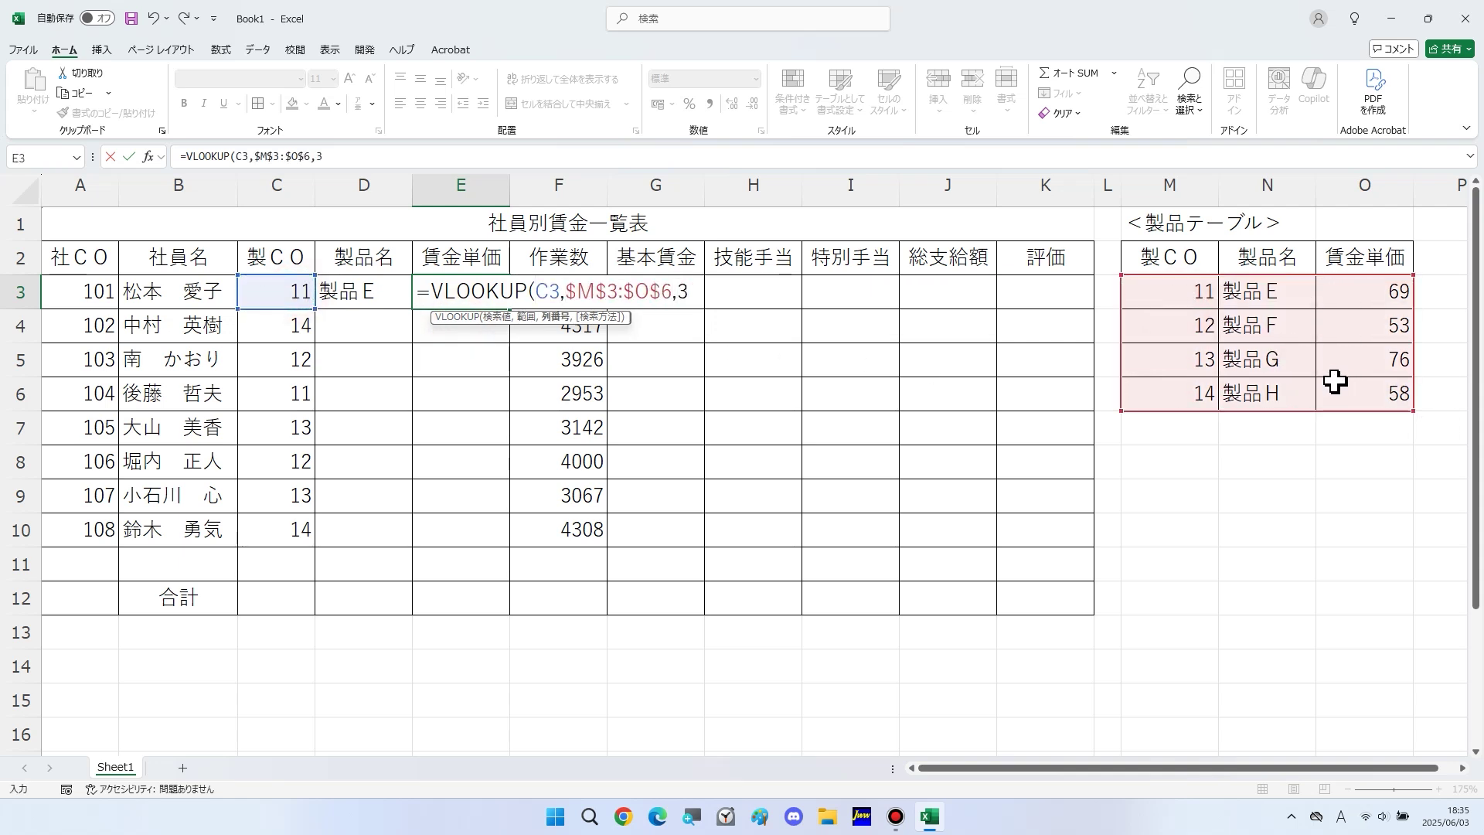
text(,0))
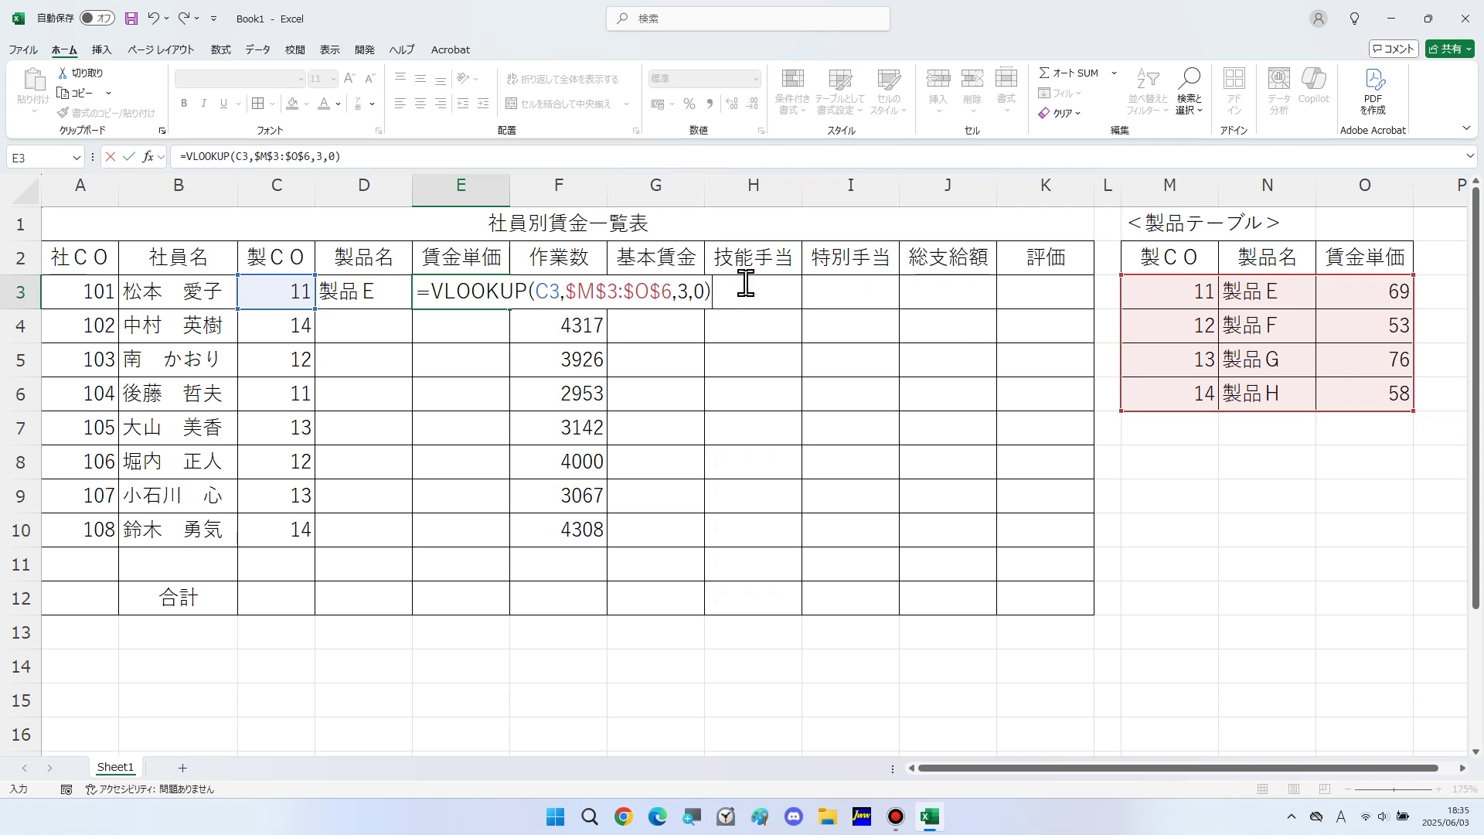
key(ctrl+Return)
Step: Fill the lookup formulas in D3:E3 down to row 10
drag(407, 295, 444, 292)
click(504, 305)
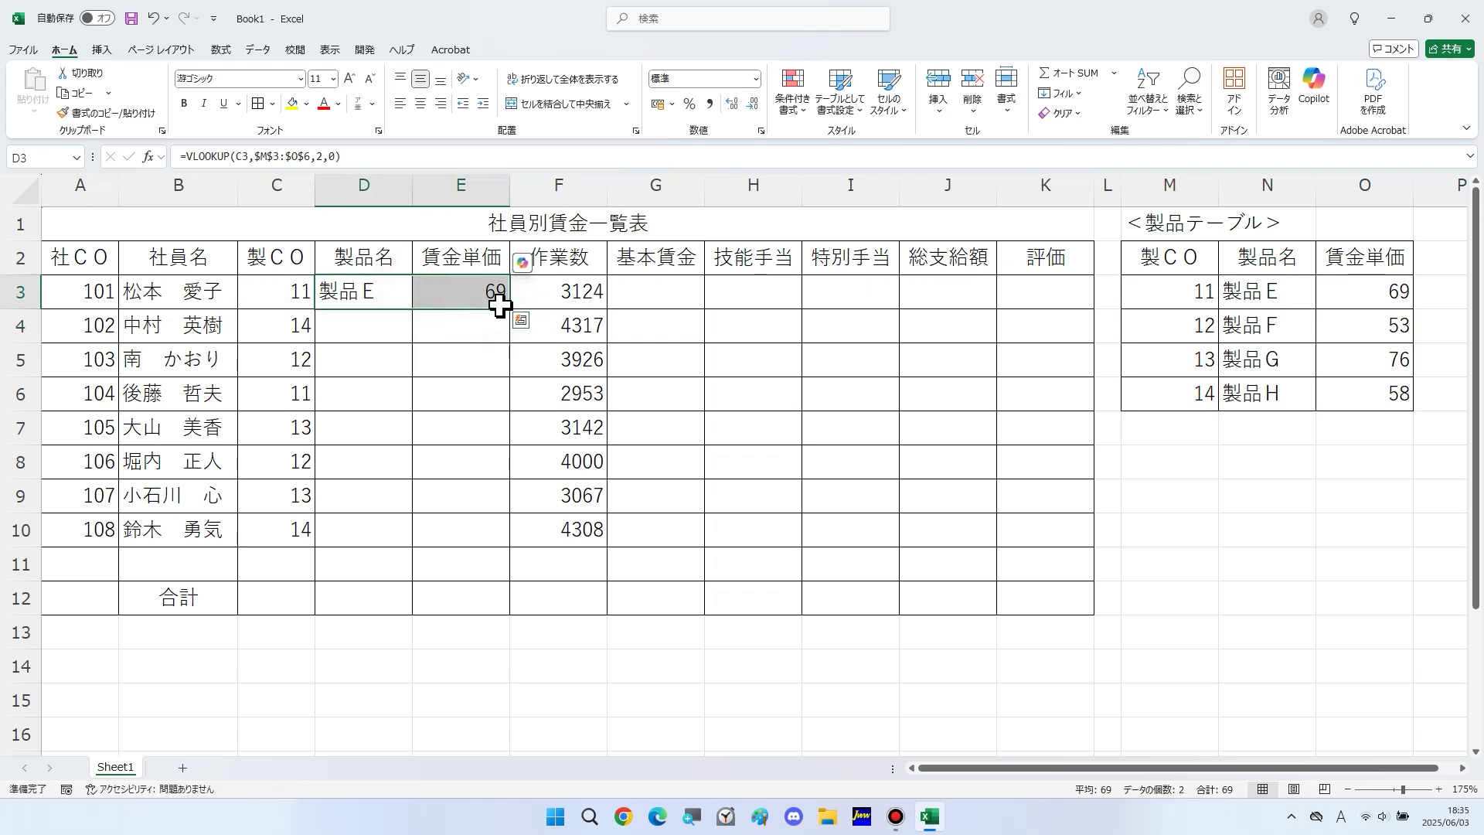
double_click(499, 305)
Step: Enter =E3*F3 in G3 to calculate the first employee's basic wage (基本賃金)
click(652, 292)
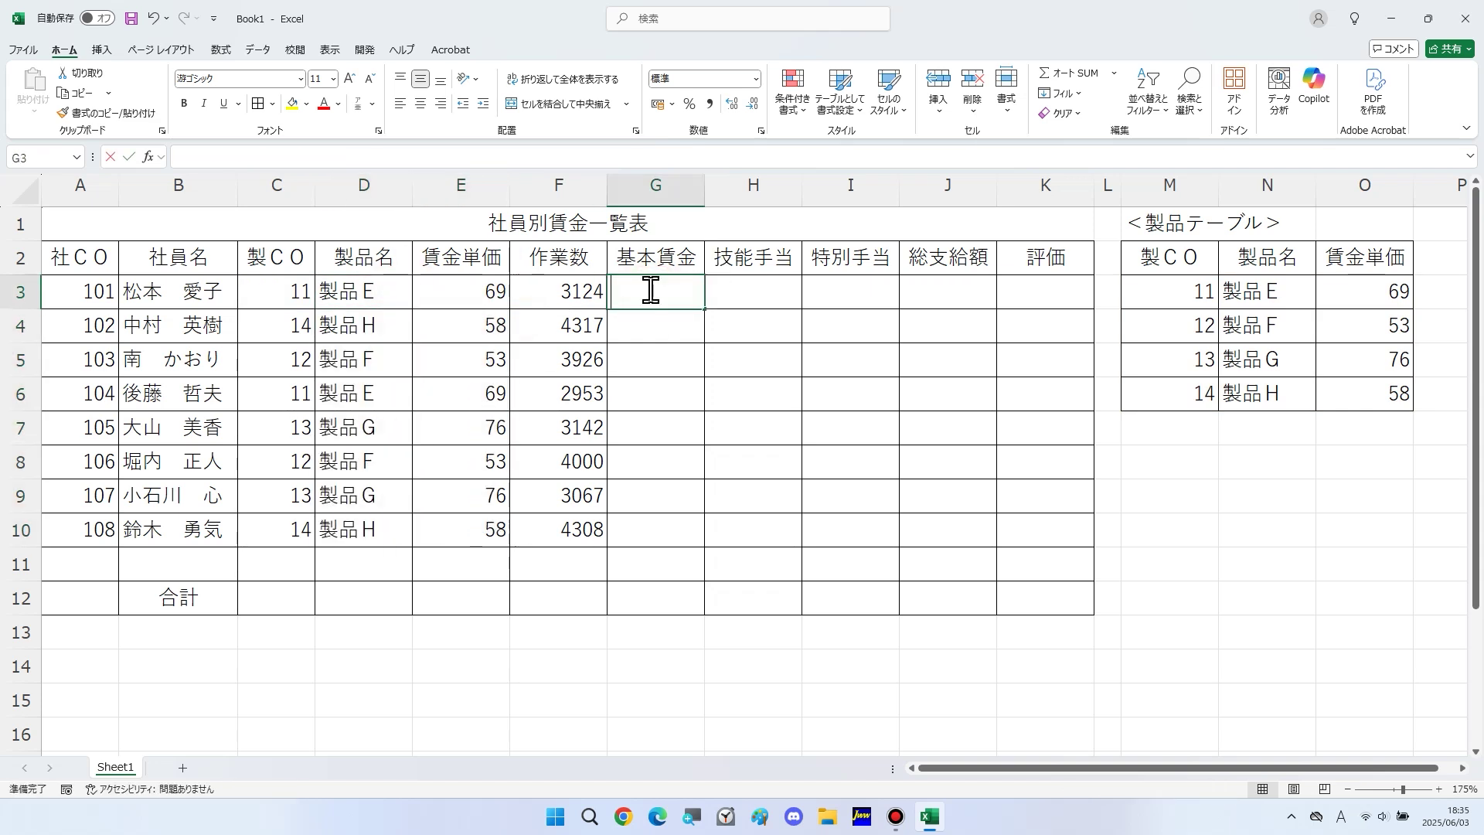
text(=)
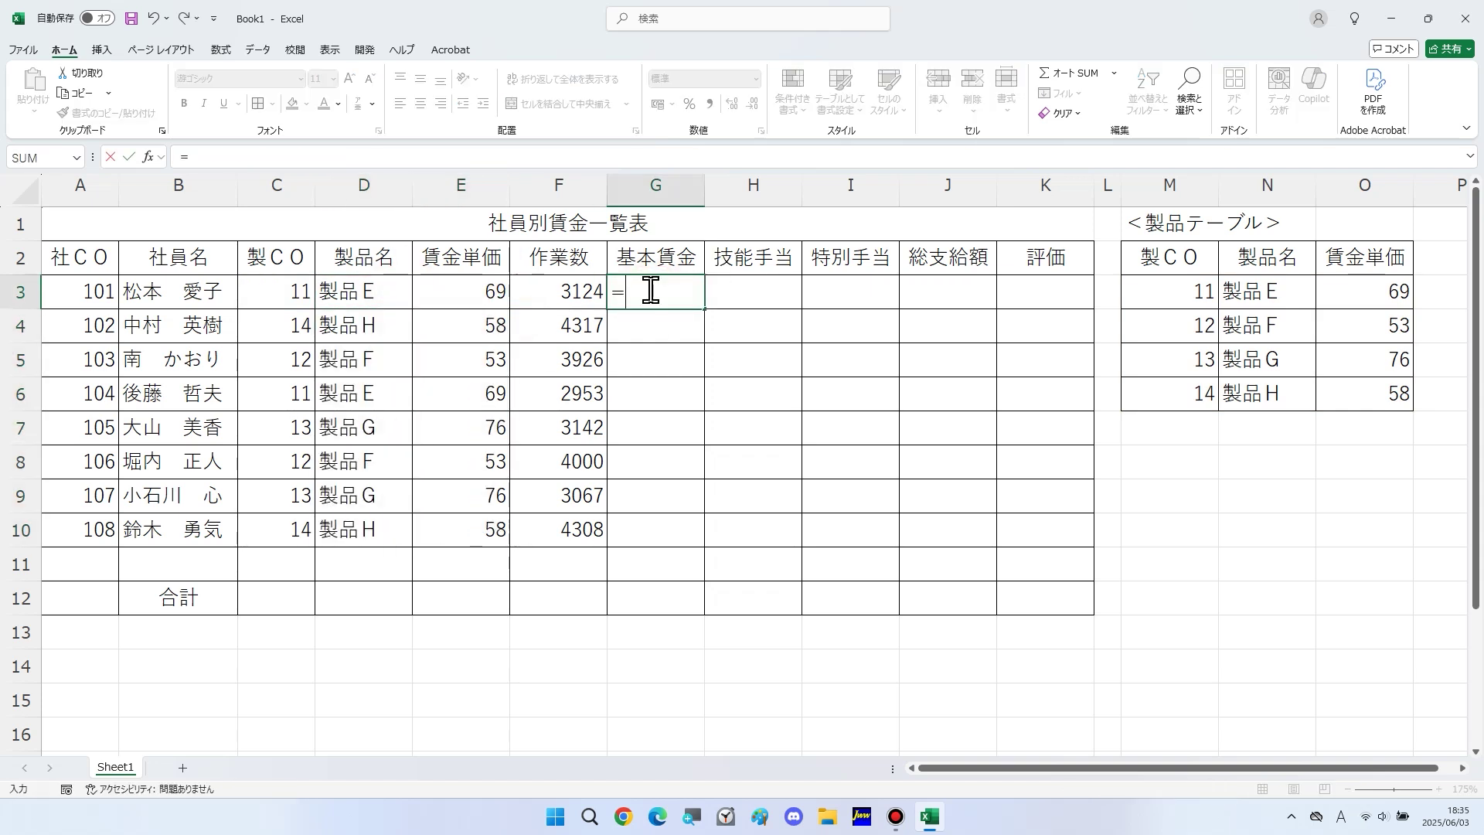
click(470, 293)
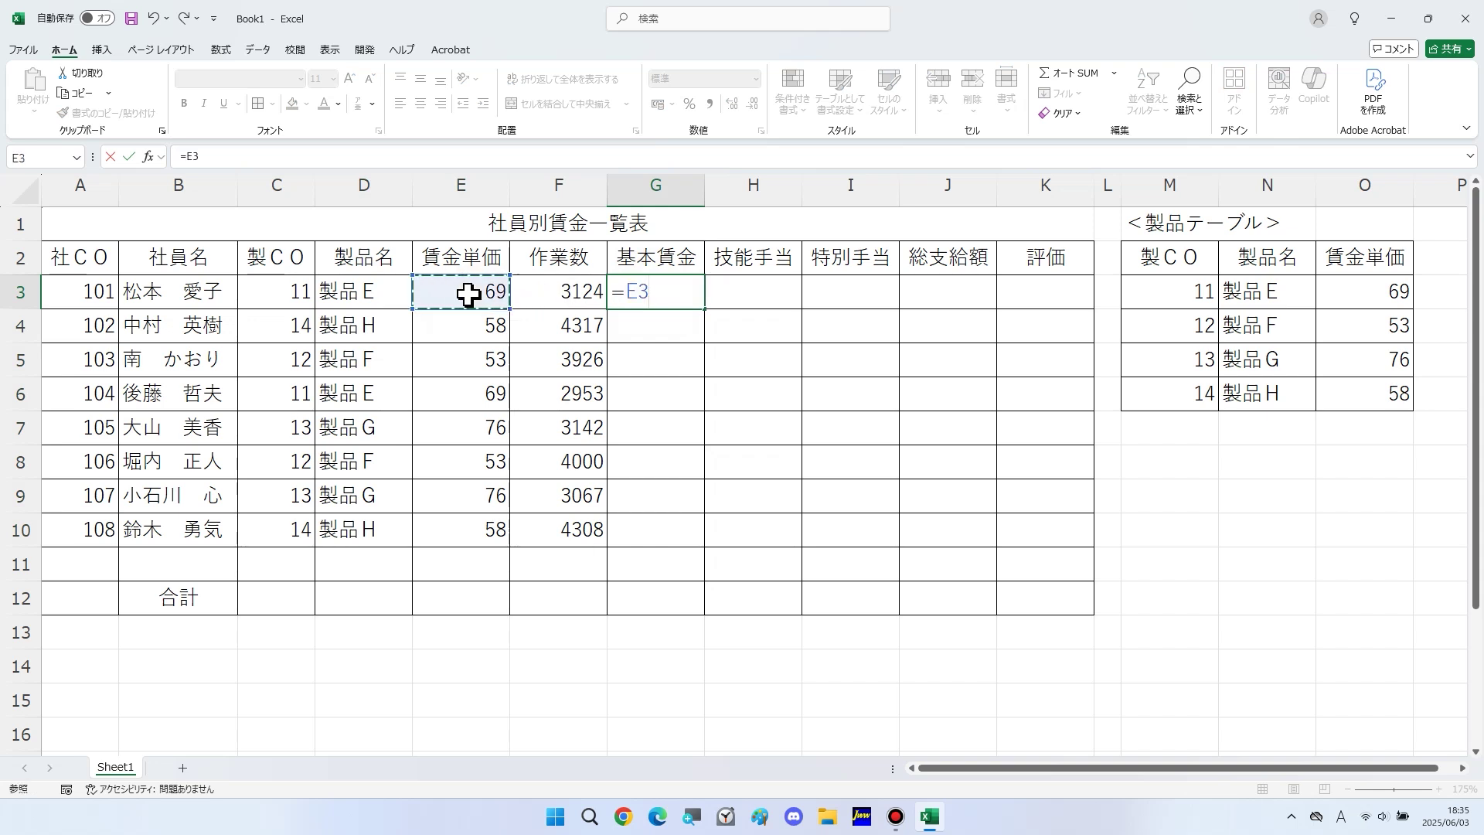
text(*)
click(531, 292)
key(Return)
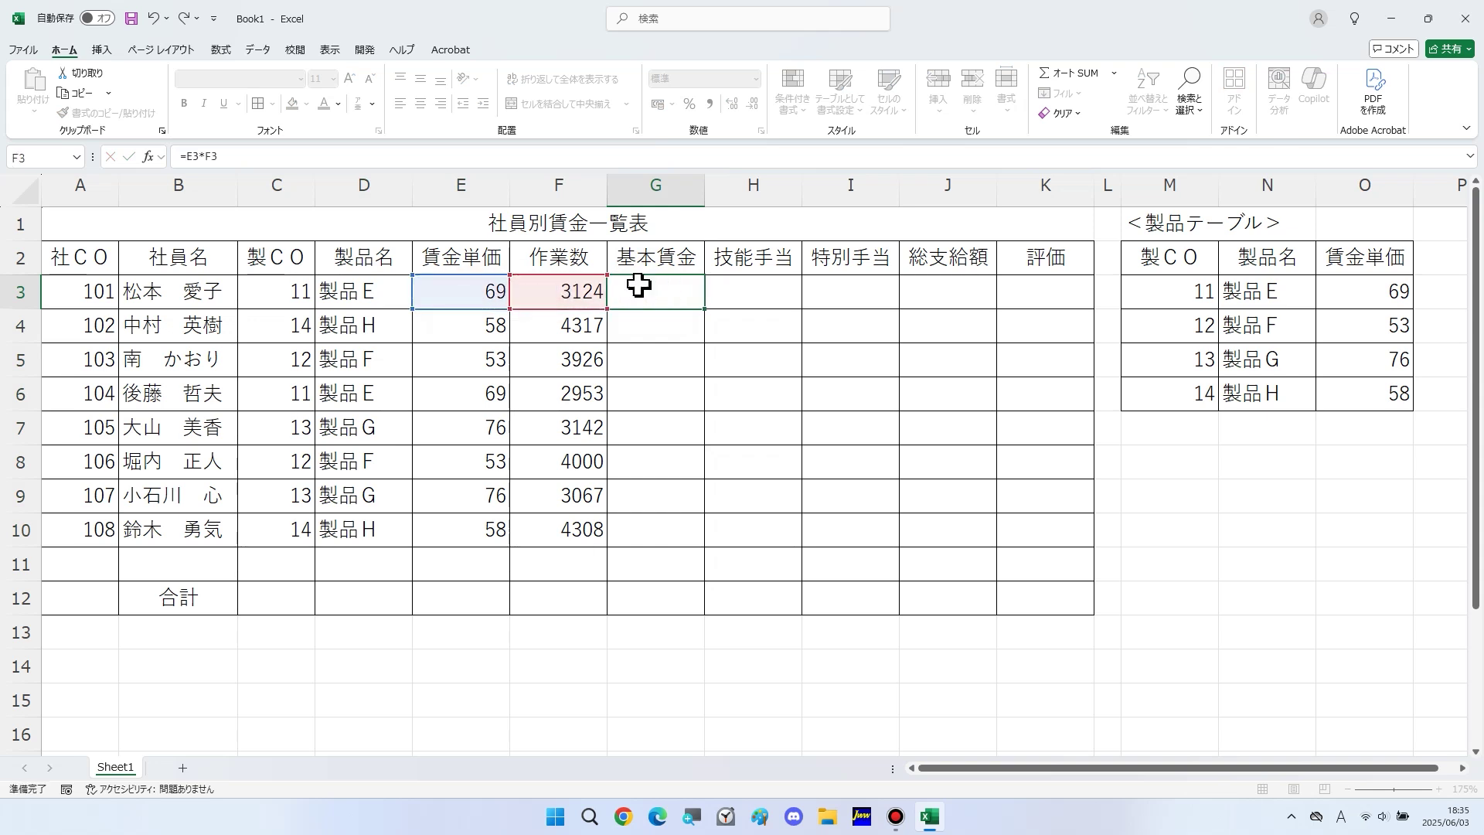
key(Return)
Step: Write the skill allowance (技能手当) formula =E3*0.2*(F3-2500) in H3
click(777, 294)
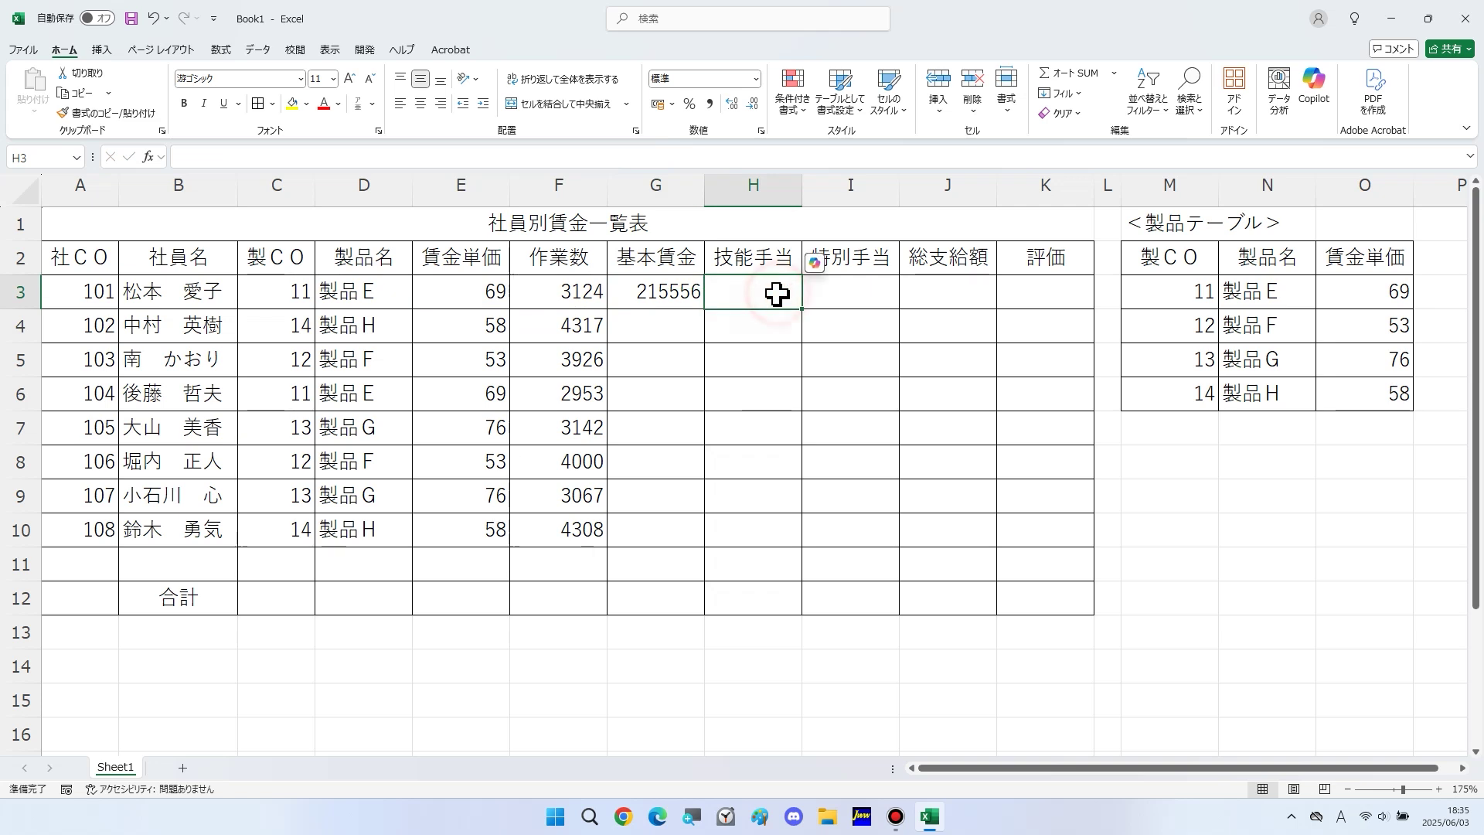
text(=)
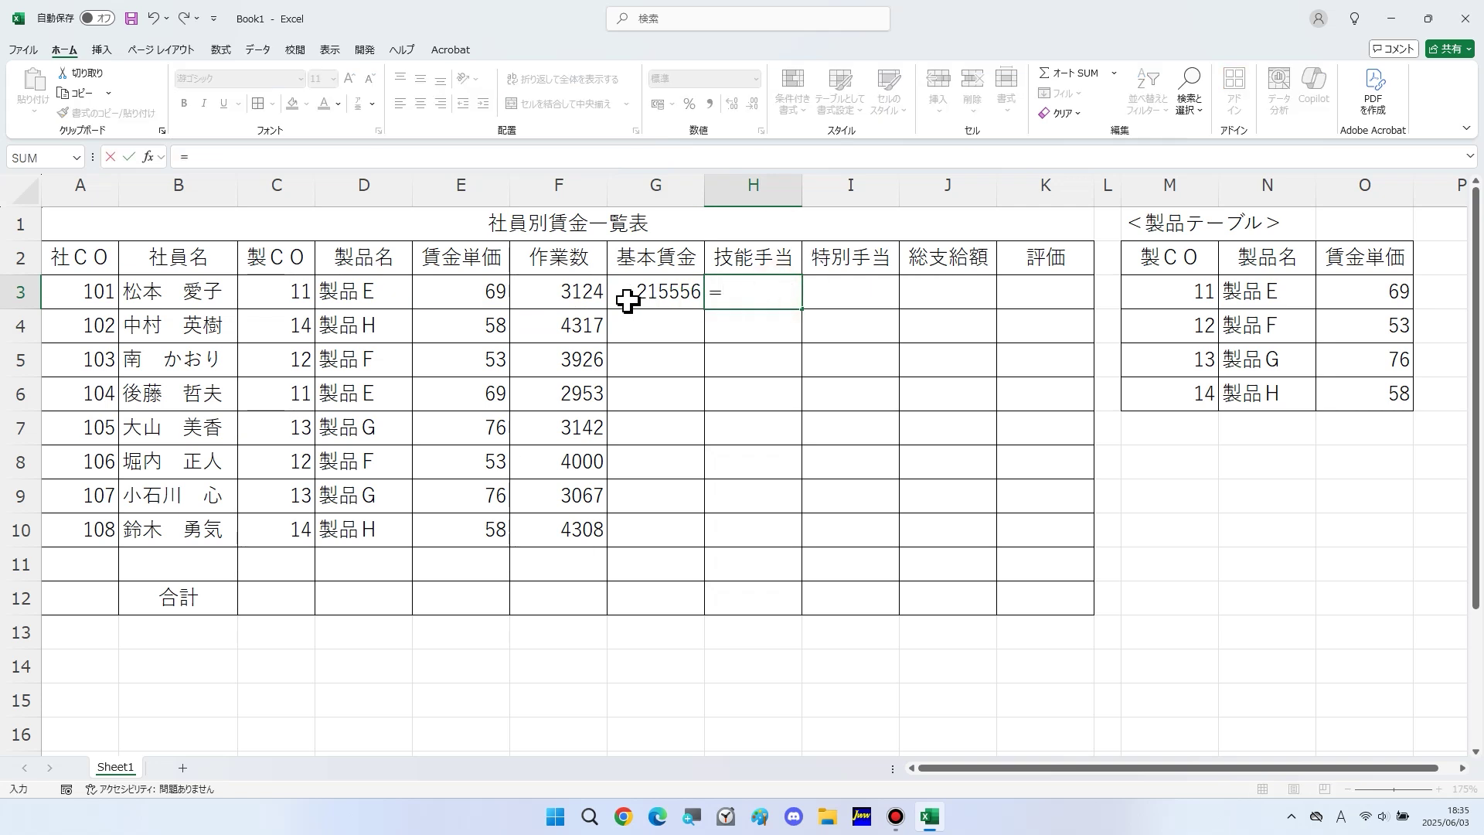
click(479, 290)
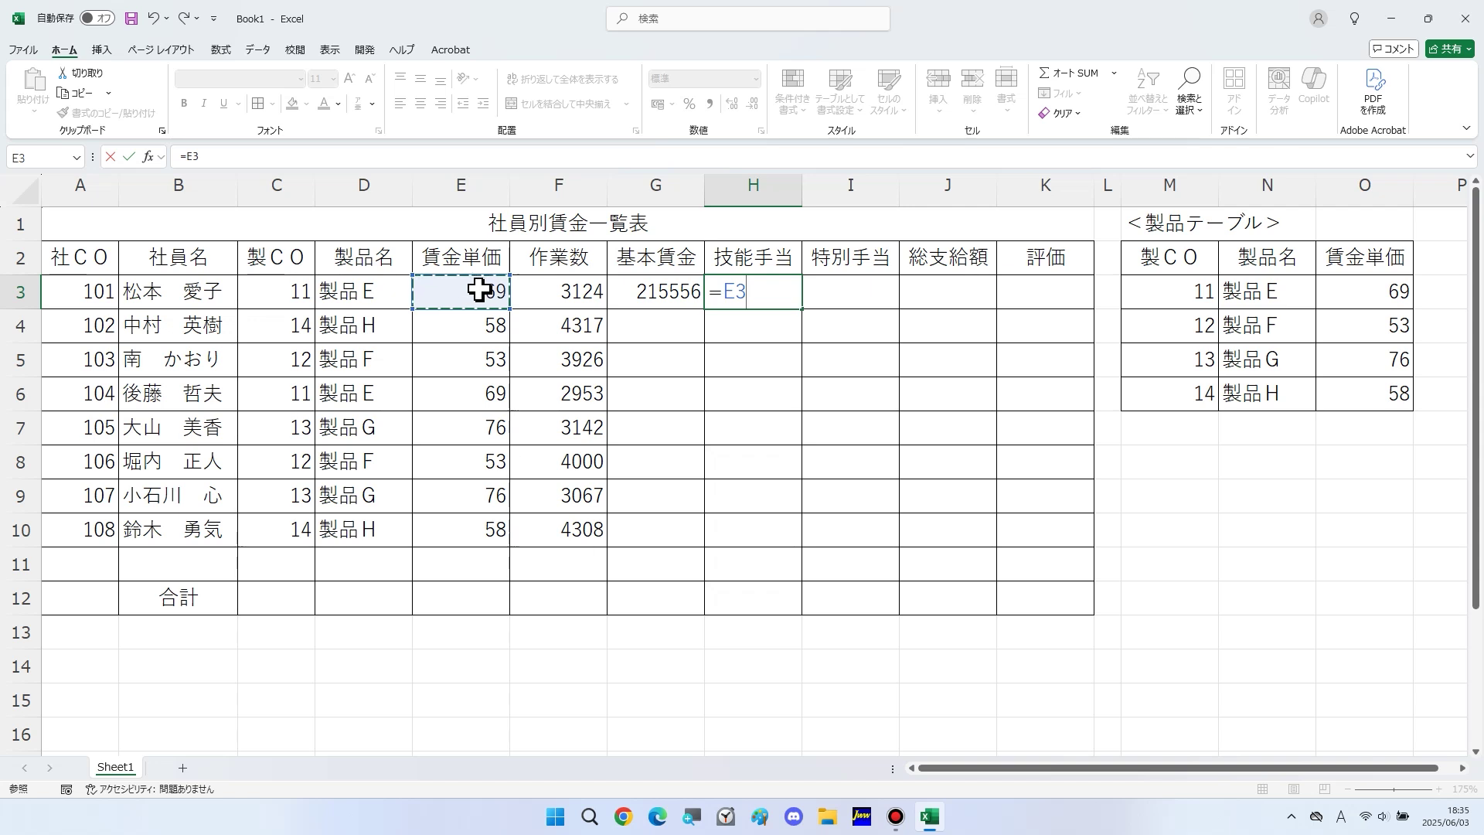
text(*)
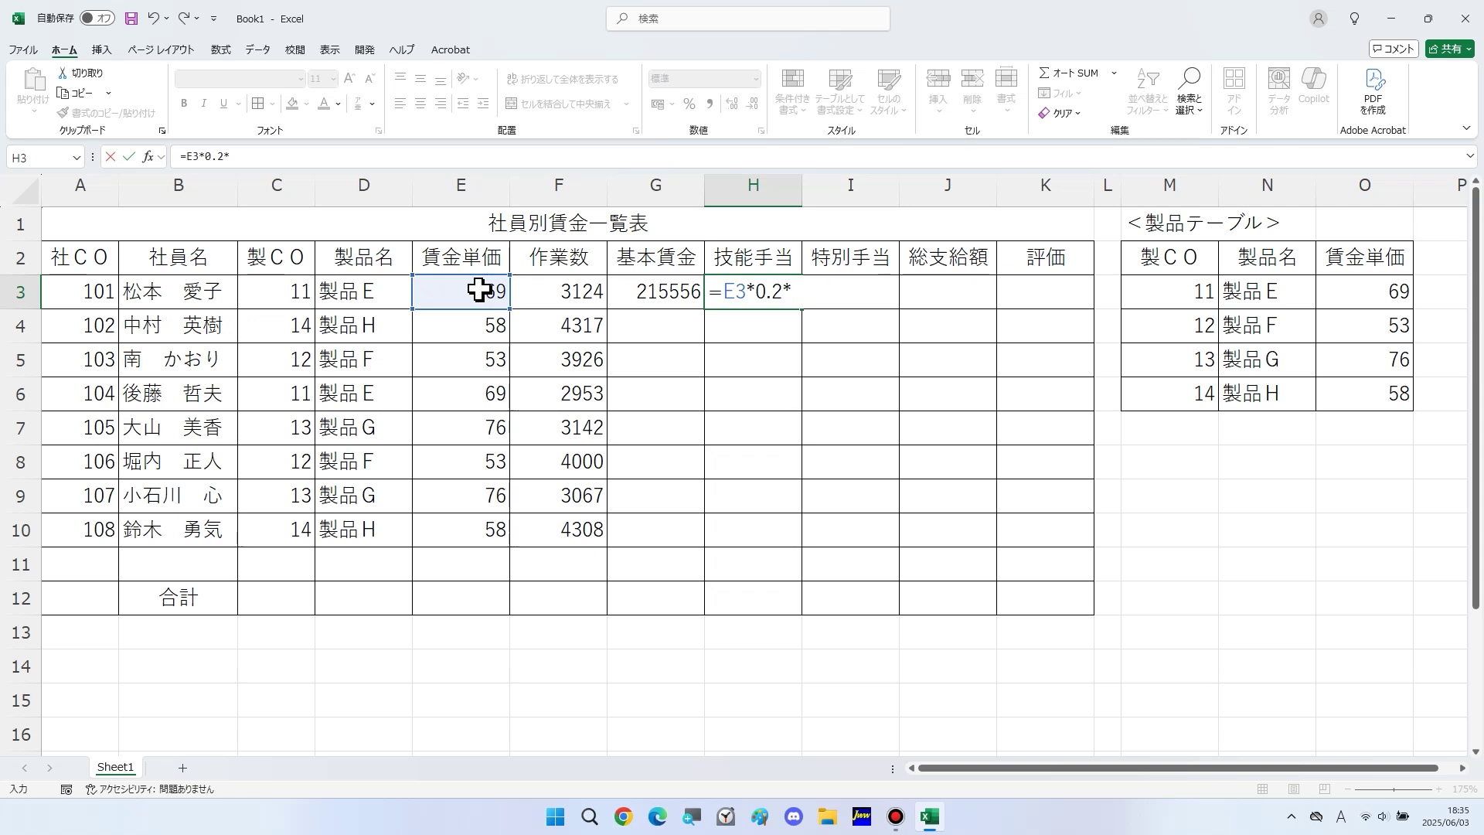
text(()
click(553, 294)
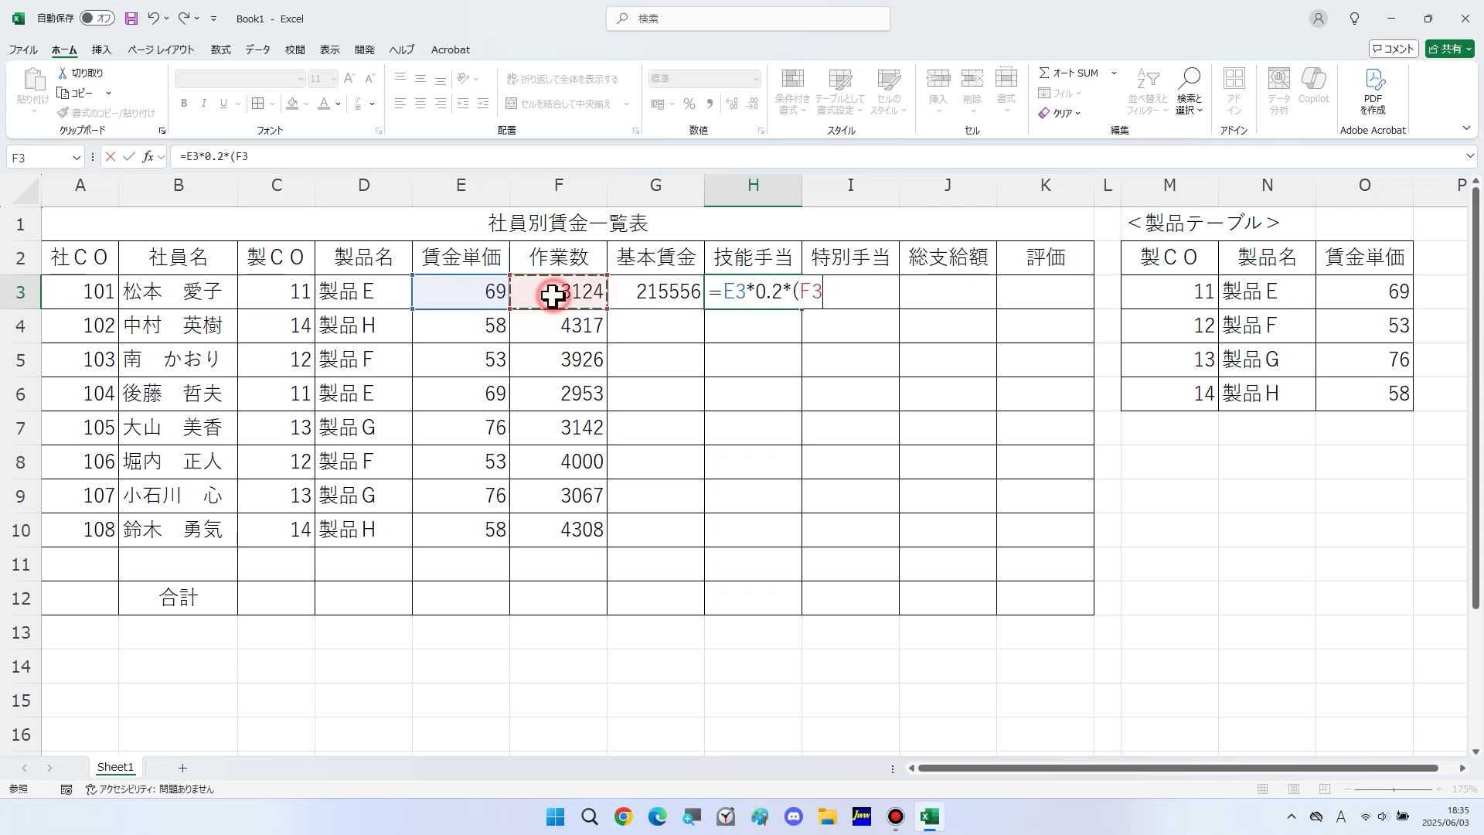
text(-2500)
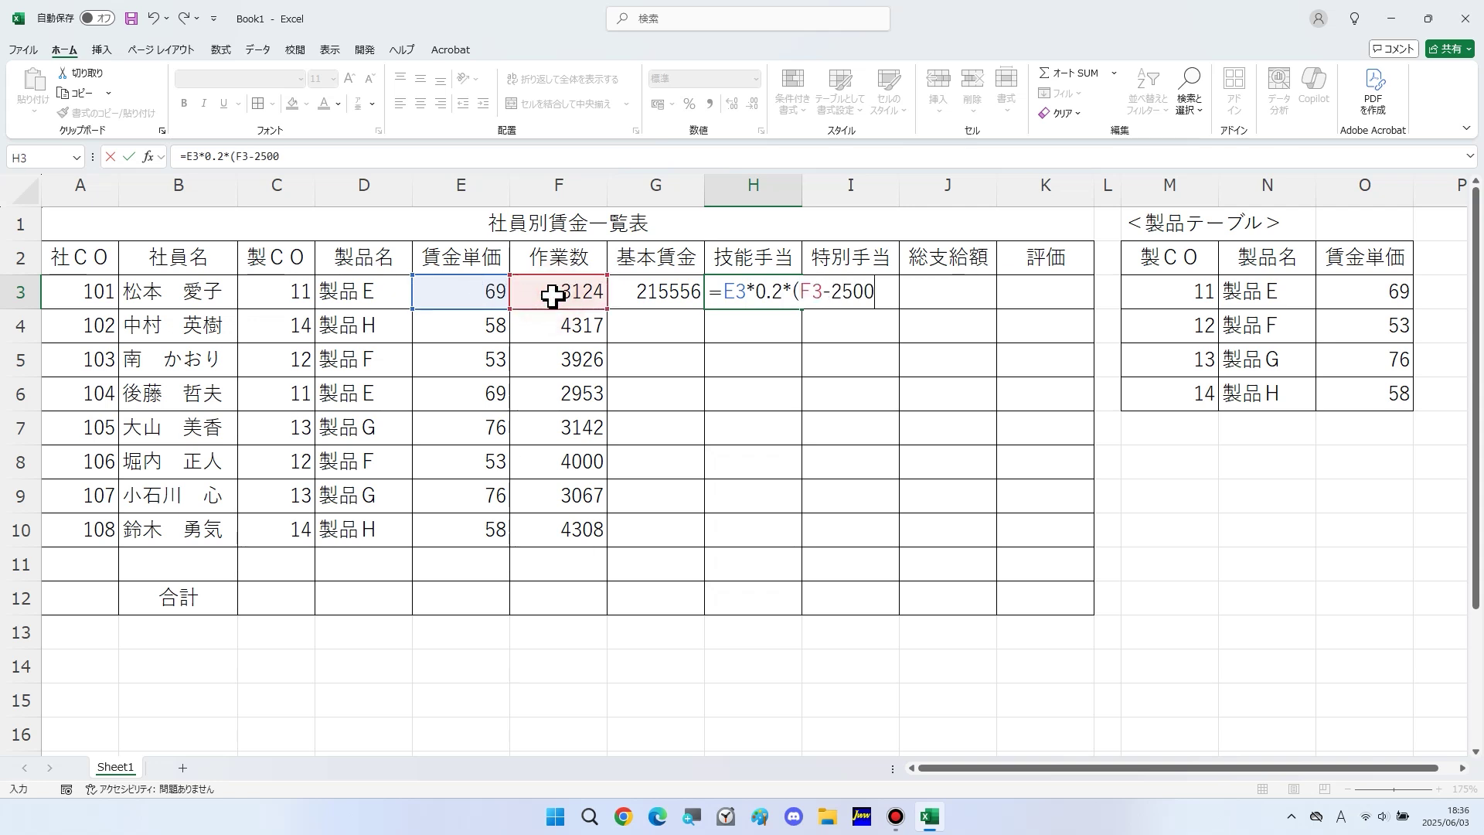
text())
Step: Wrap the H3 calculation in INT so the formula reads =INT(E3*0.2*(F3-2500))
click(727, 294)
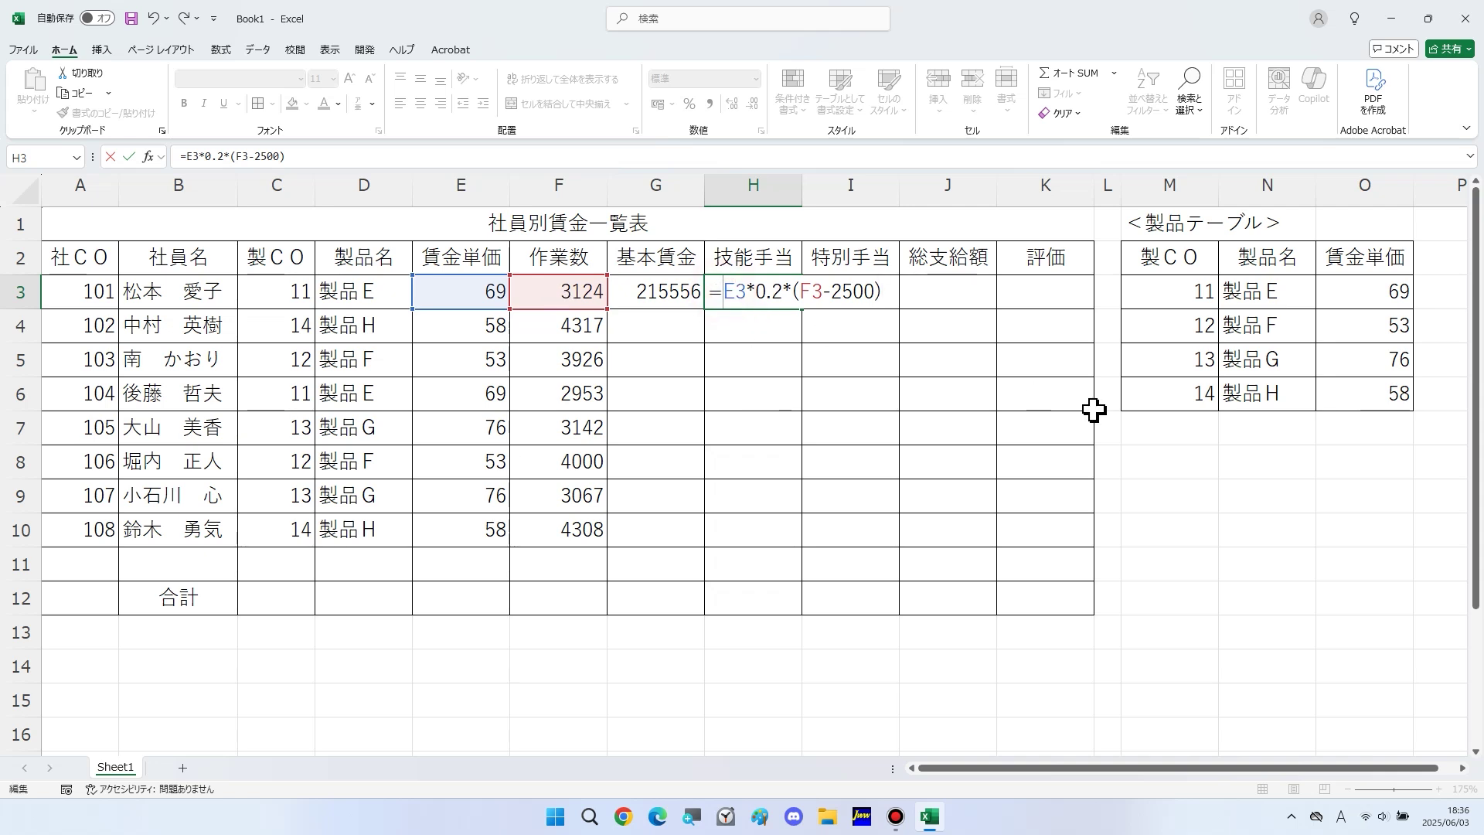
text(INT()
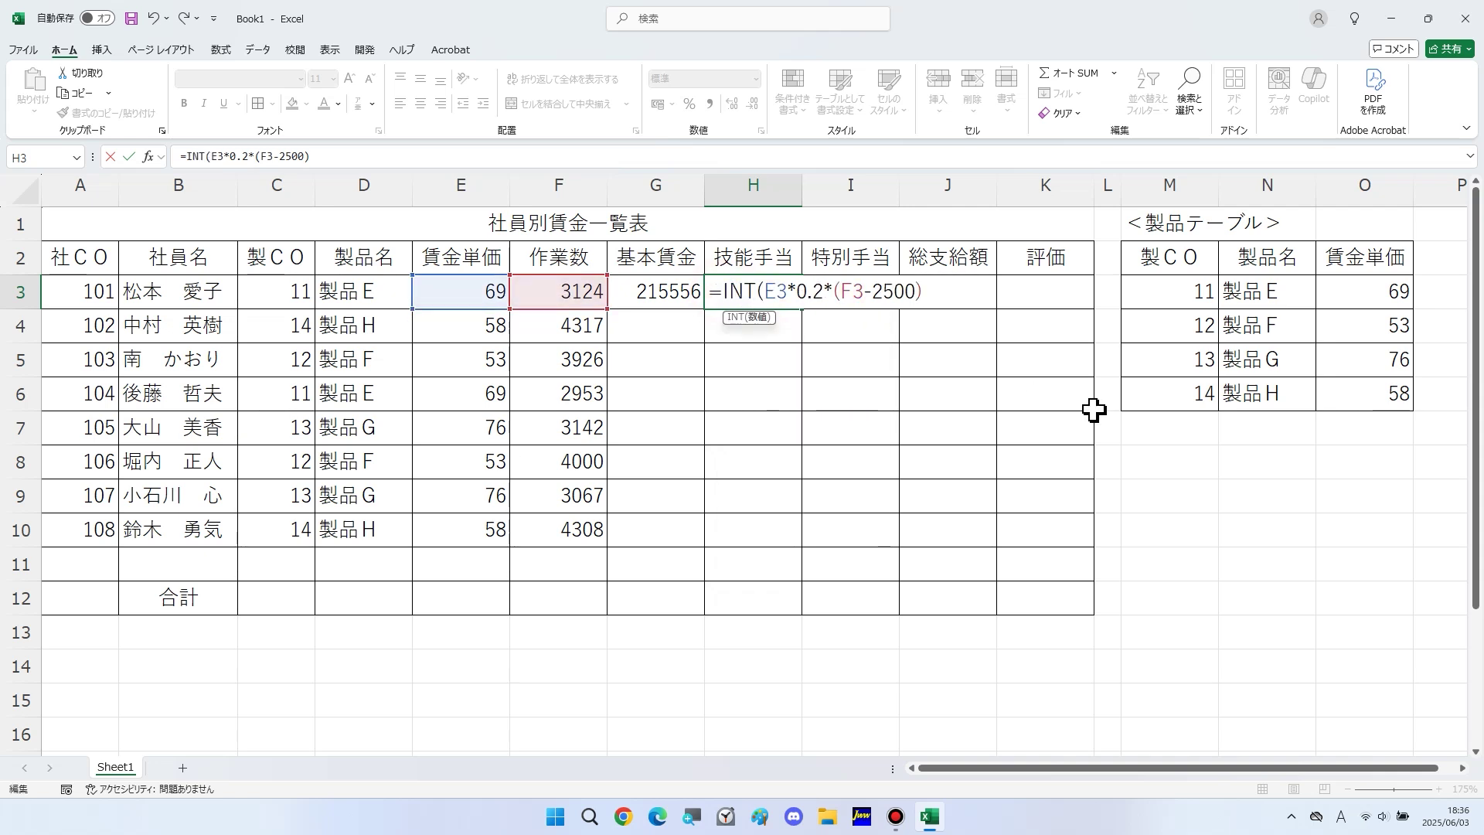
click(972, 289)
text())
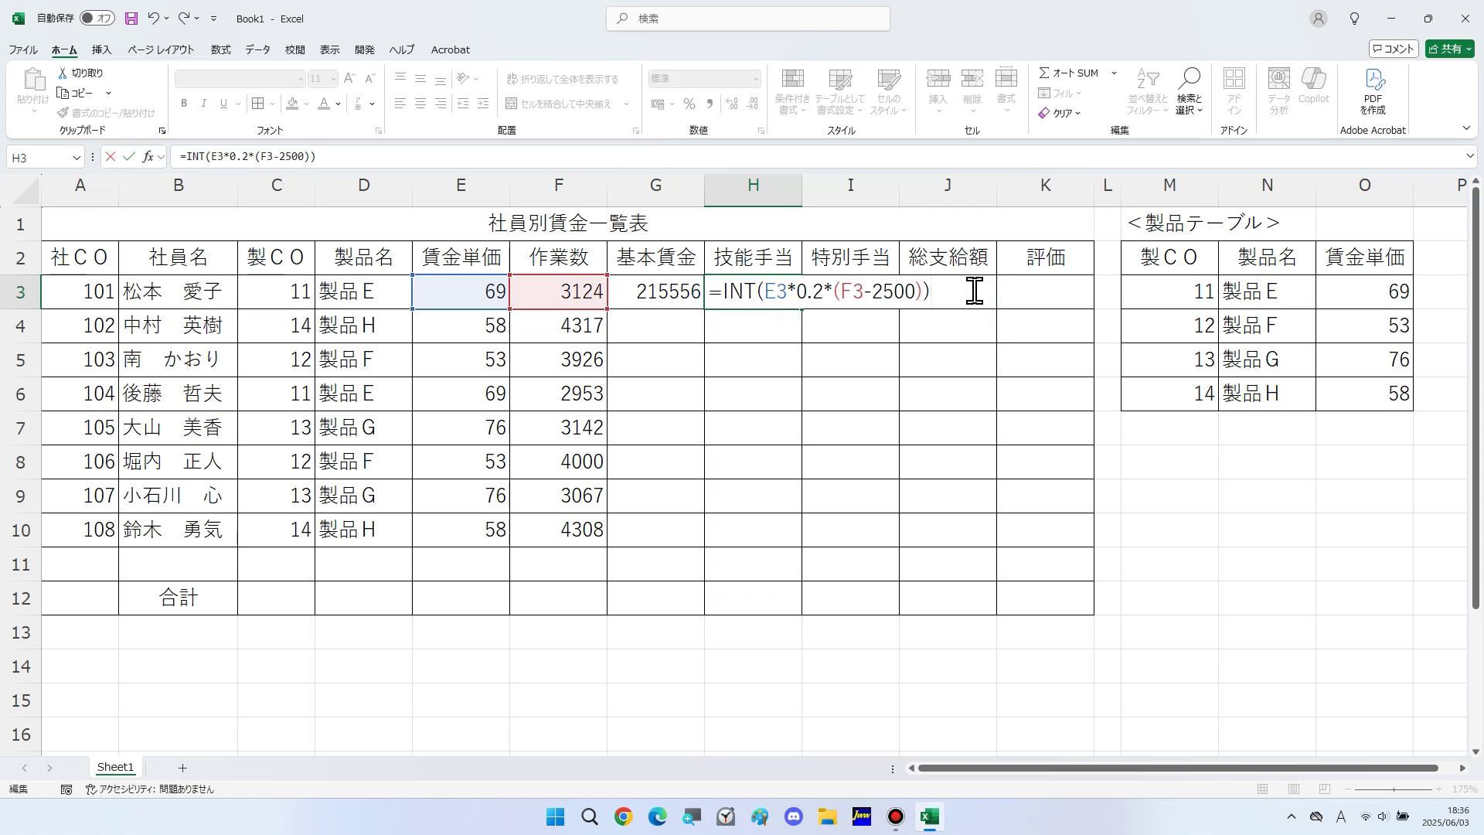
key(Return)
Step: Enter =ROUNDUP(G3*4.8%,0) in I3 to calculate the special allowance (特別手当)
key(Up)
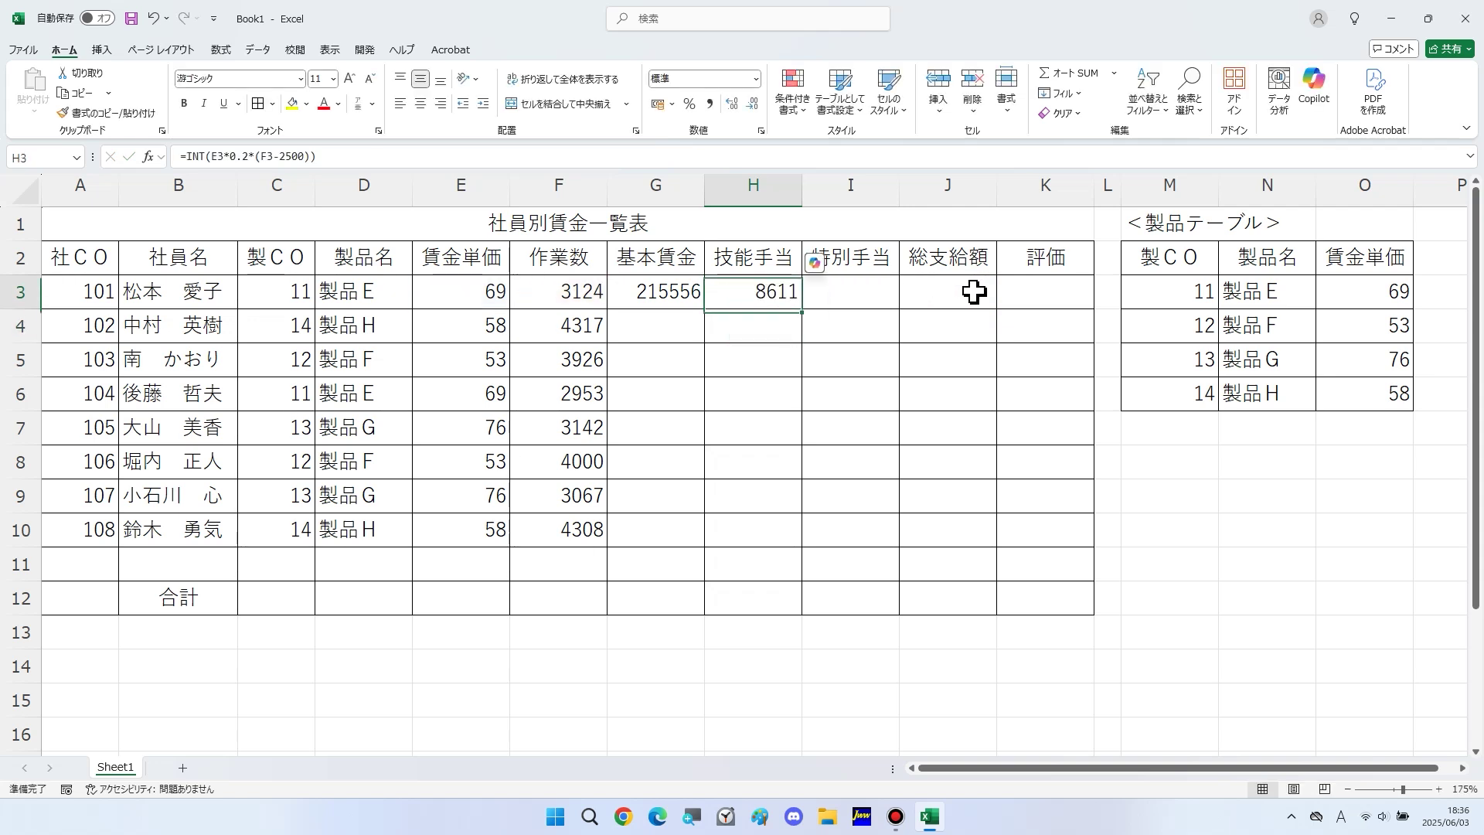
key(Right)
text(=)
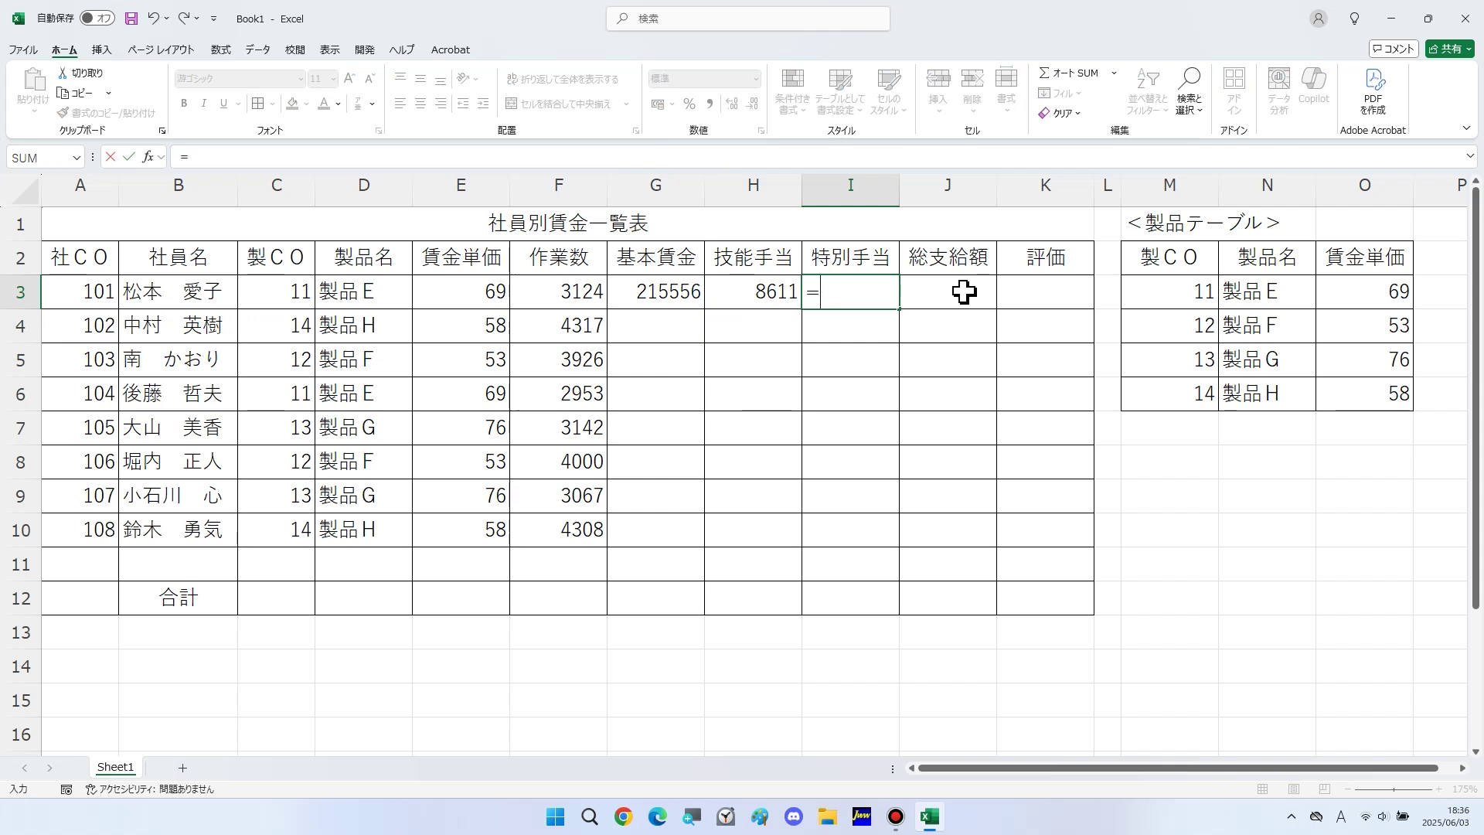
click(653, 298)
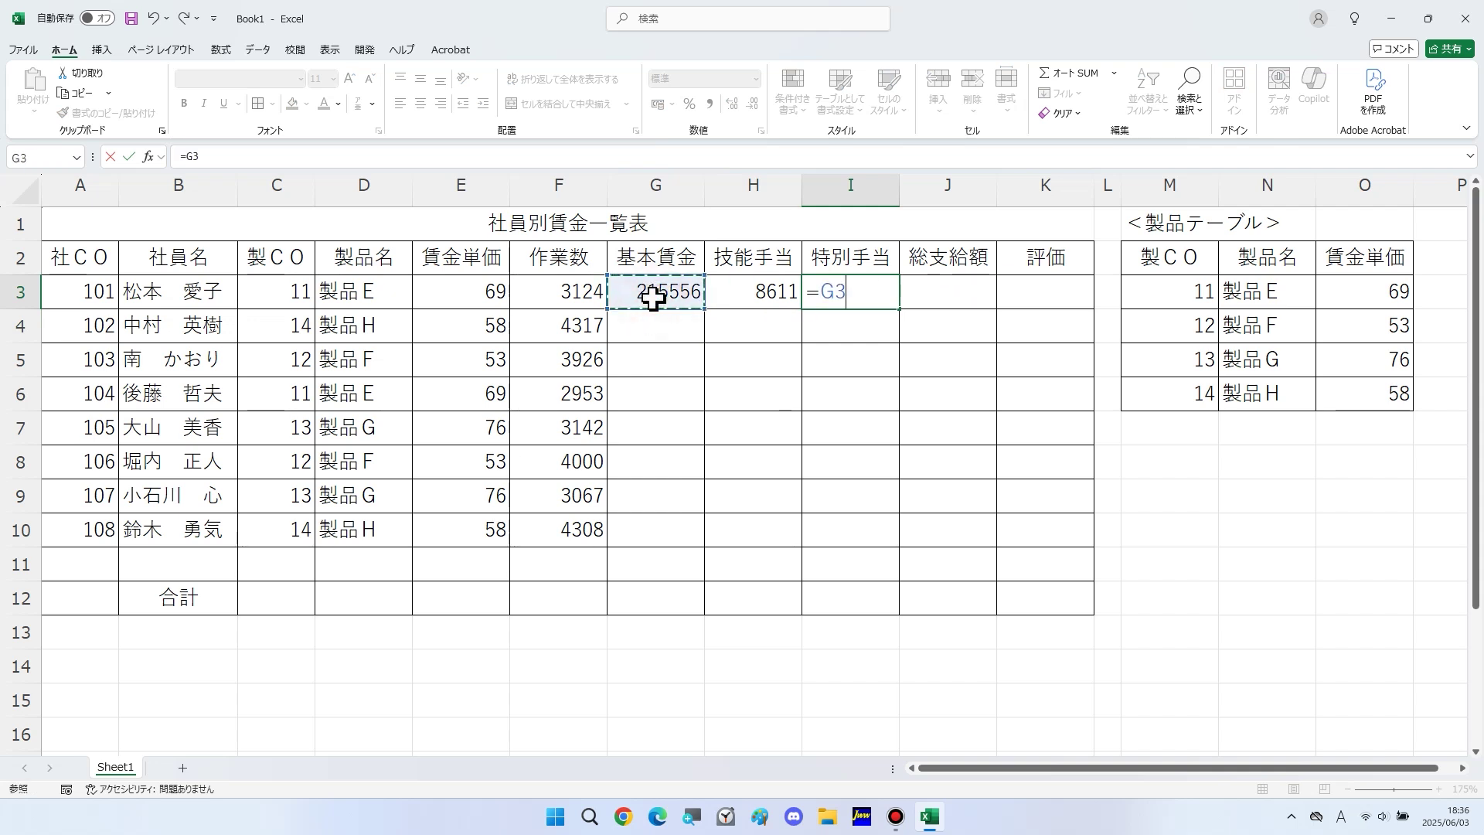
text(*4.8%)
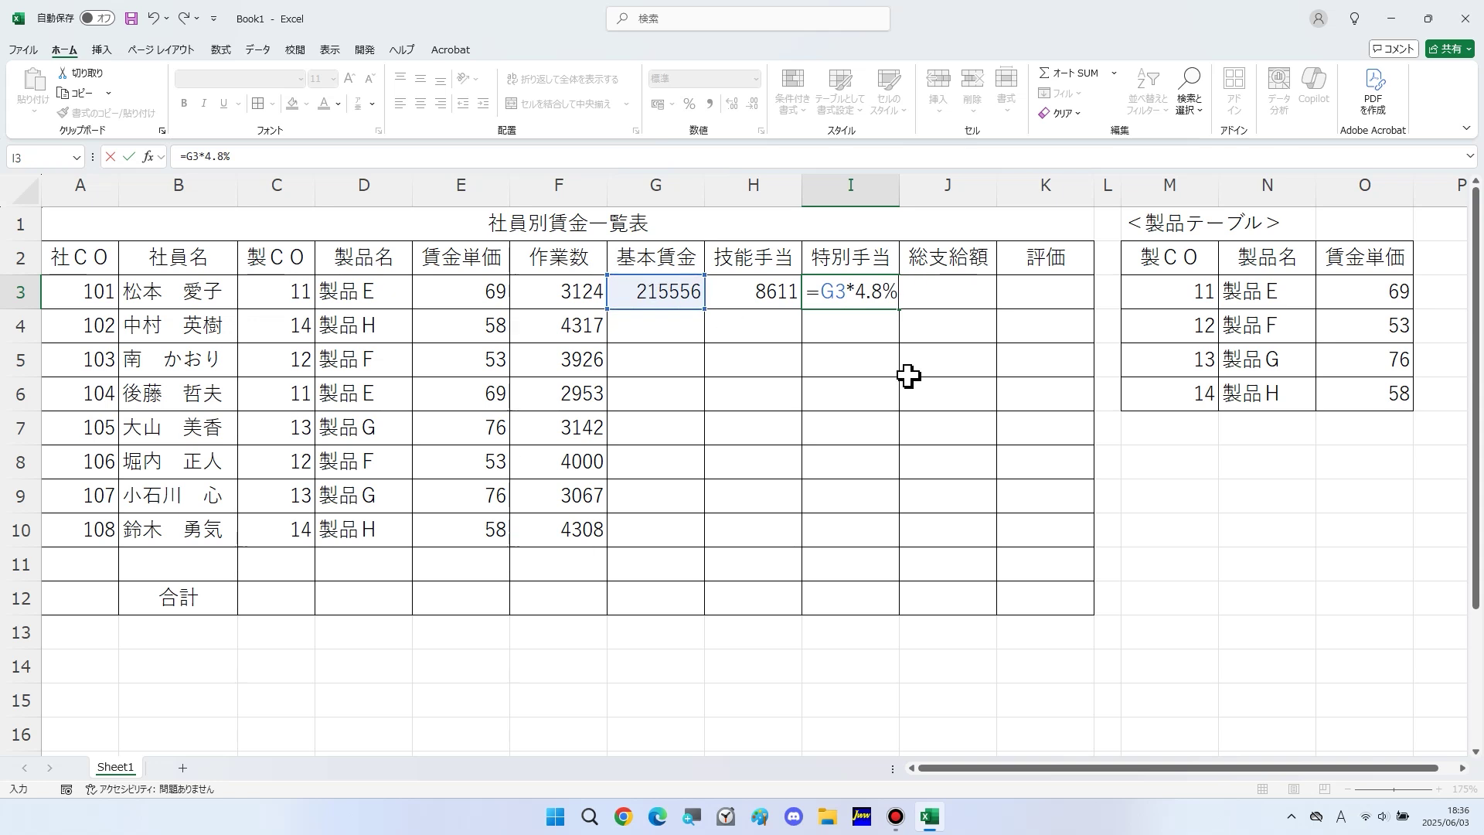
click(820, 291)
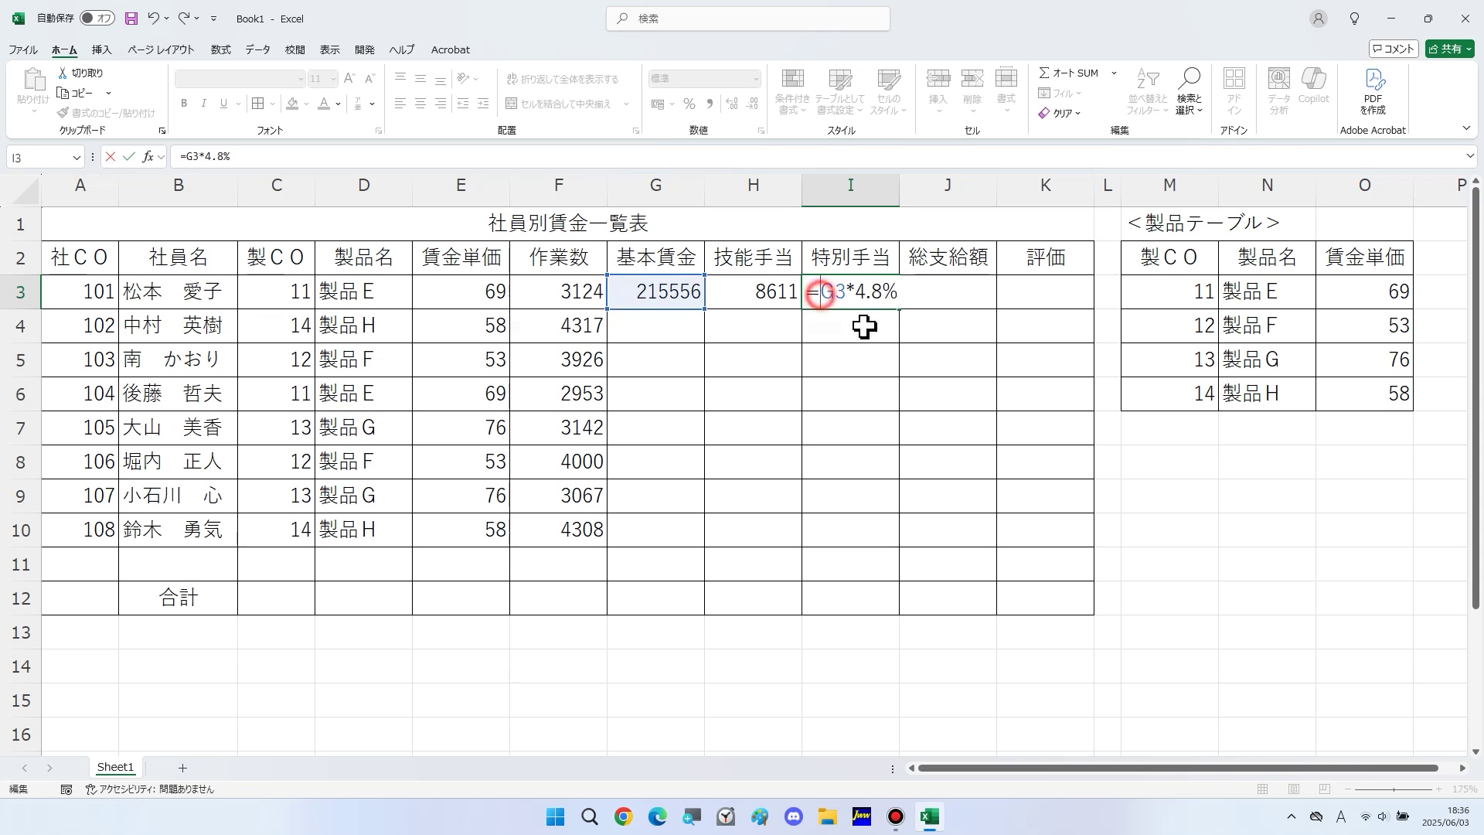
text(roundup()
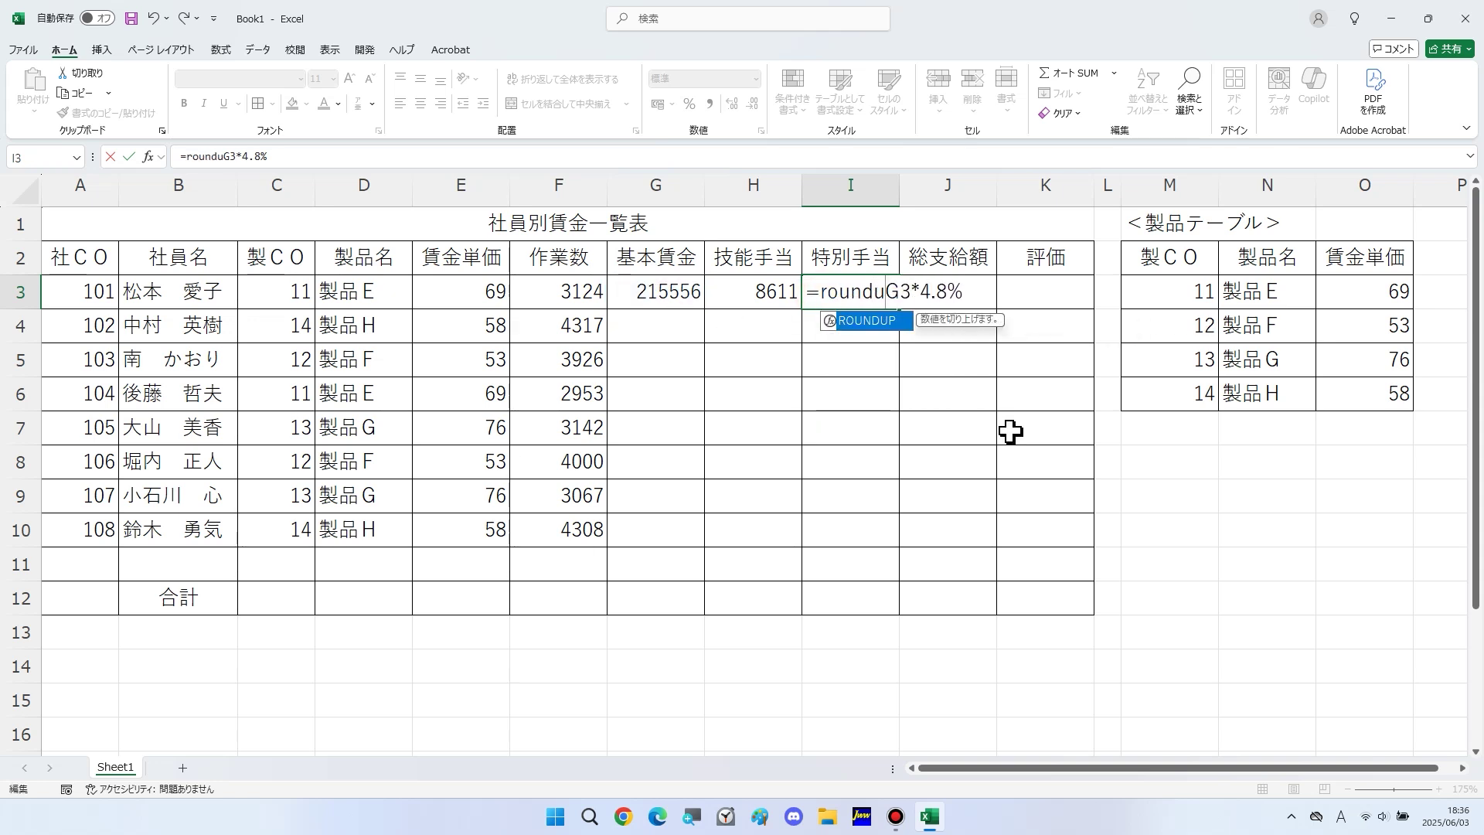
key(End)
text(,0))
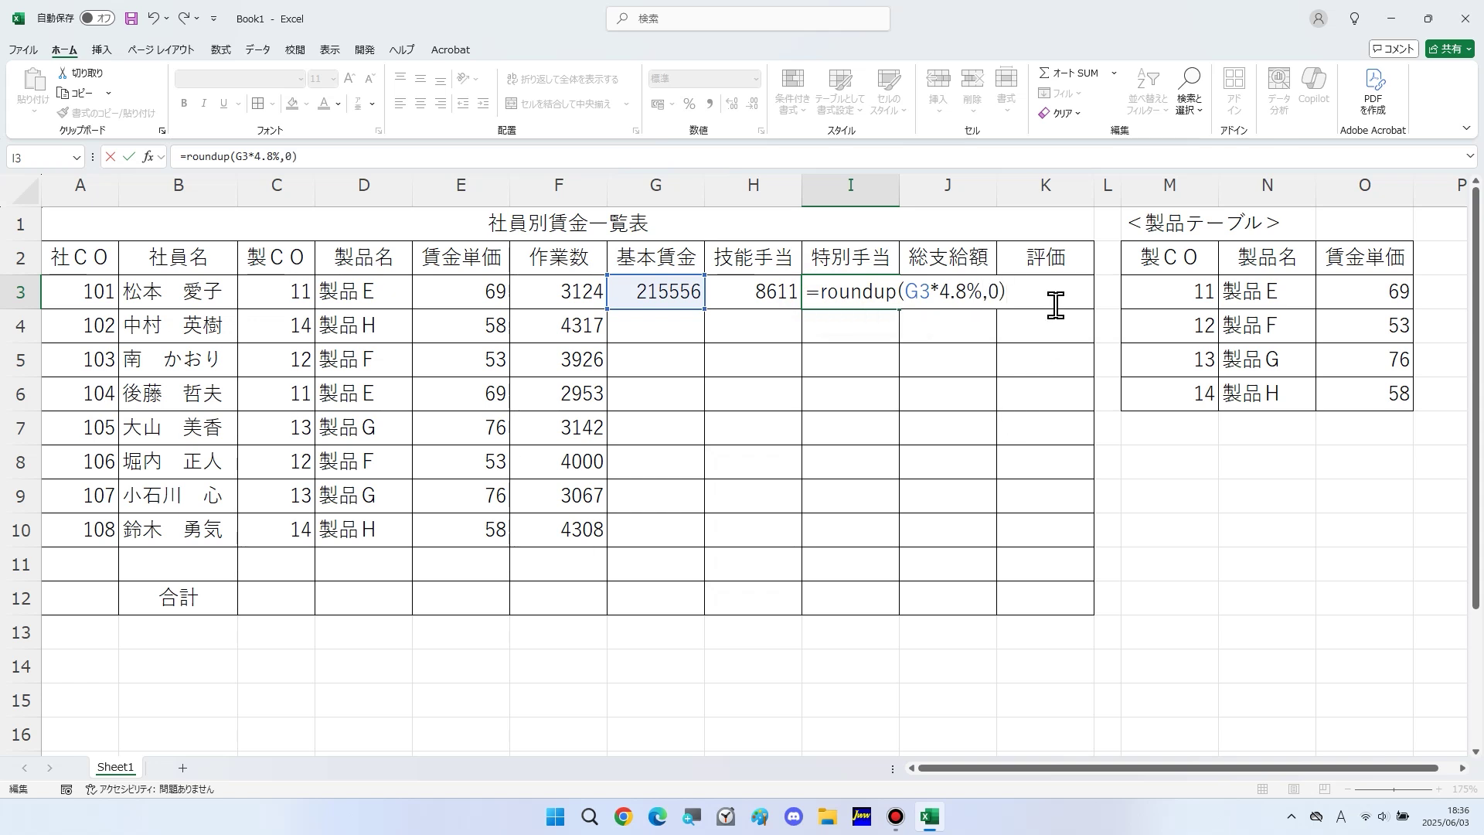
key(Return)
Step: Enter =G3+H3+I3 in J3 to calculate the total payment (総支給額)
key(Up)
key(Right)
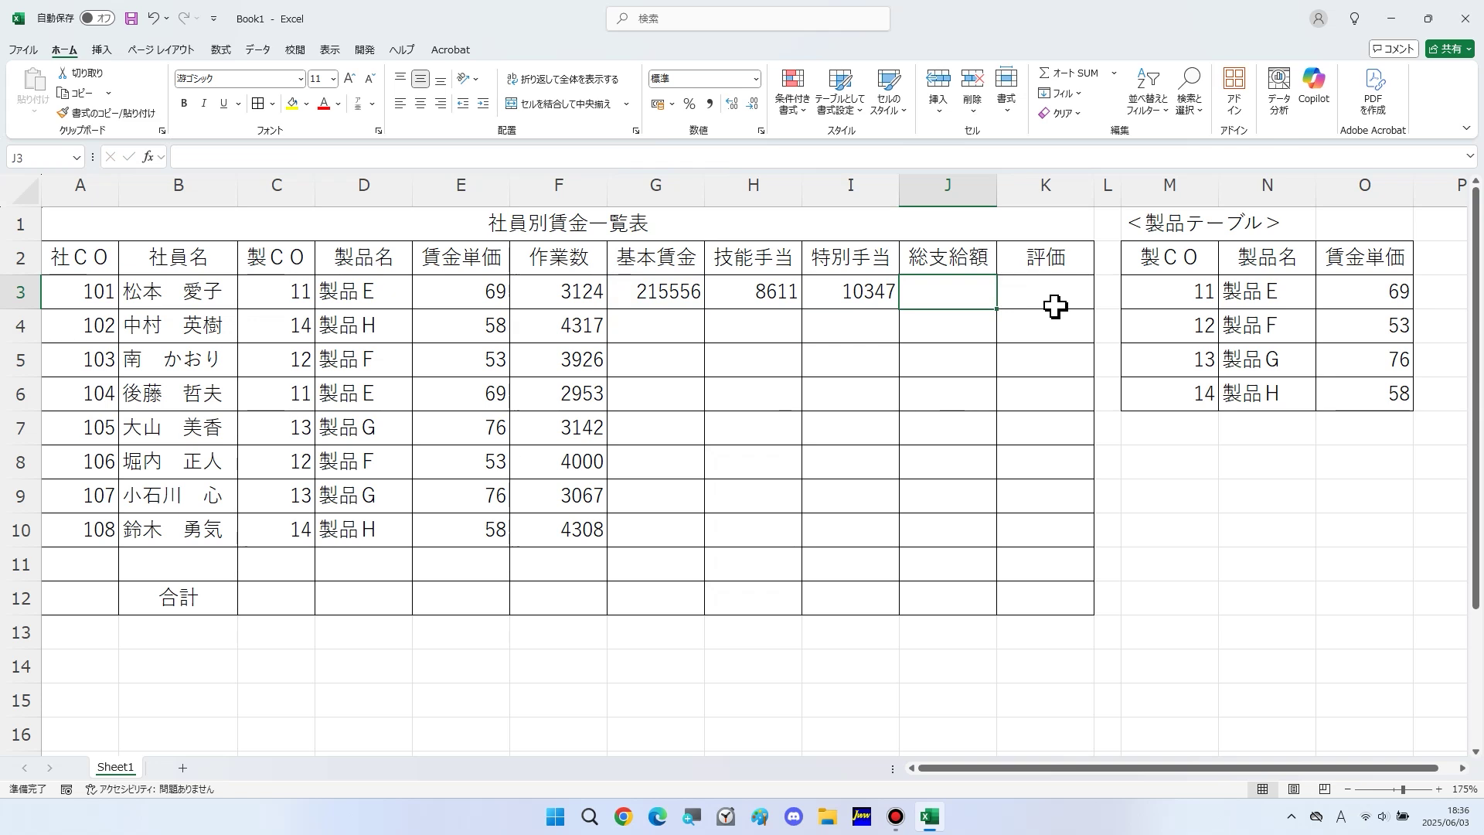
text(=)
click(475, 288)
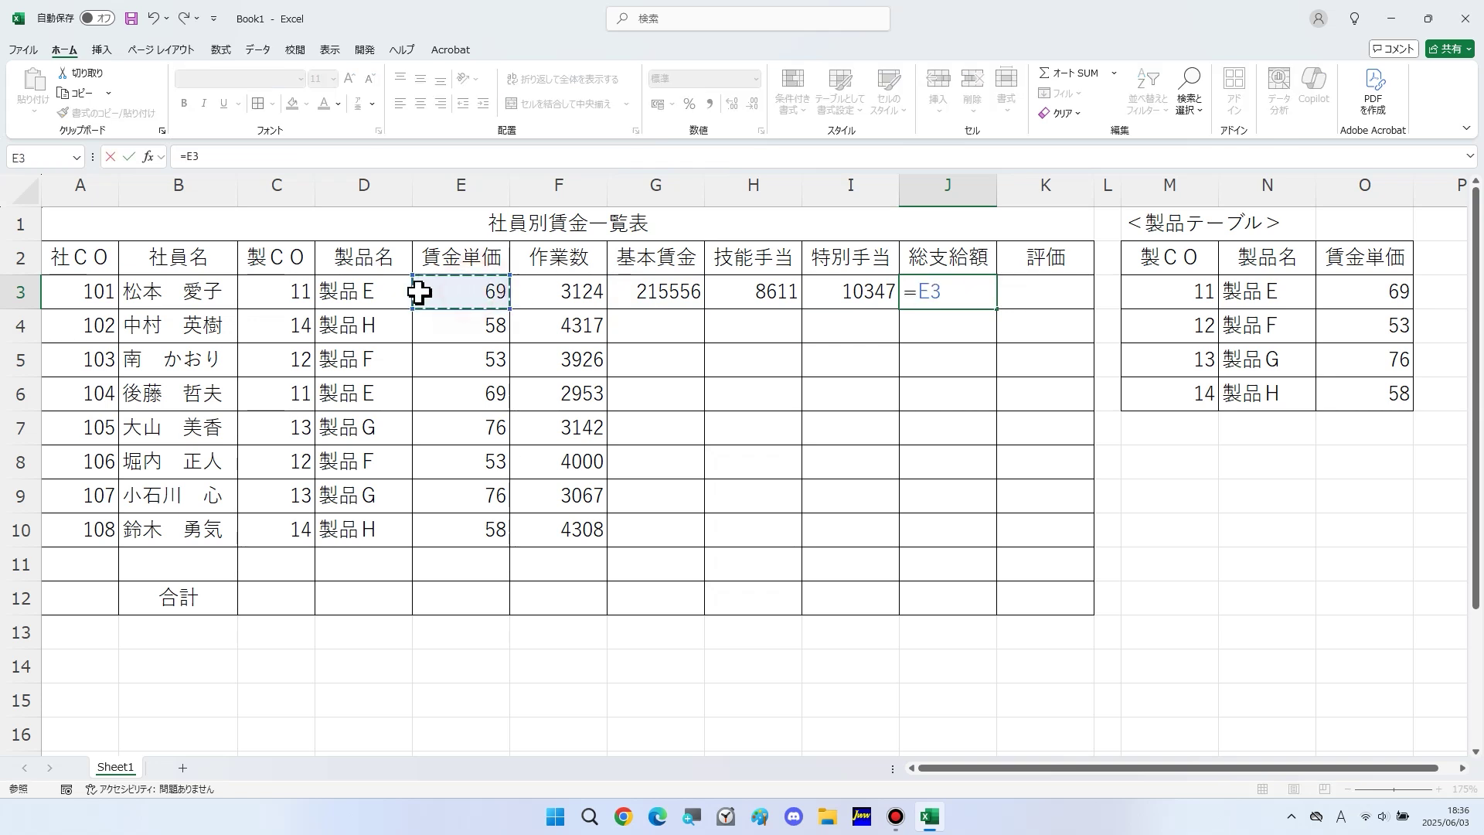
click(621, 293)
text(+)
click(770, 291)
text(+)
click(851, 294)
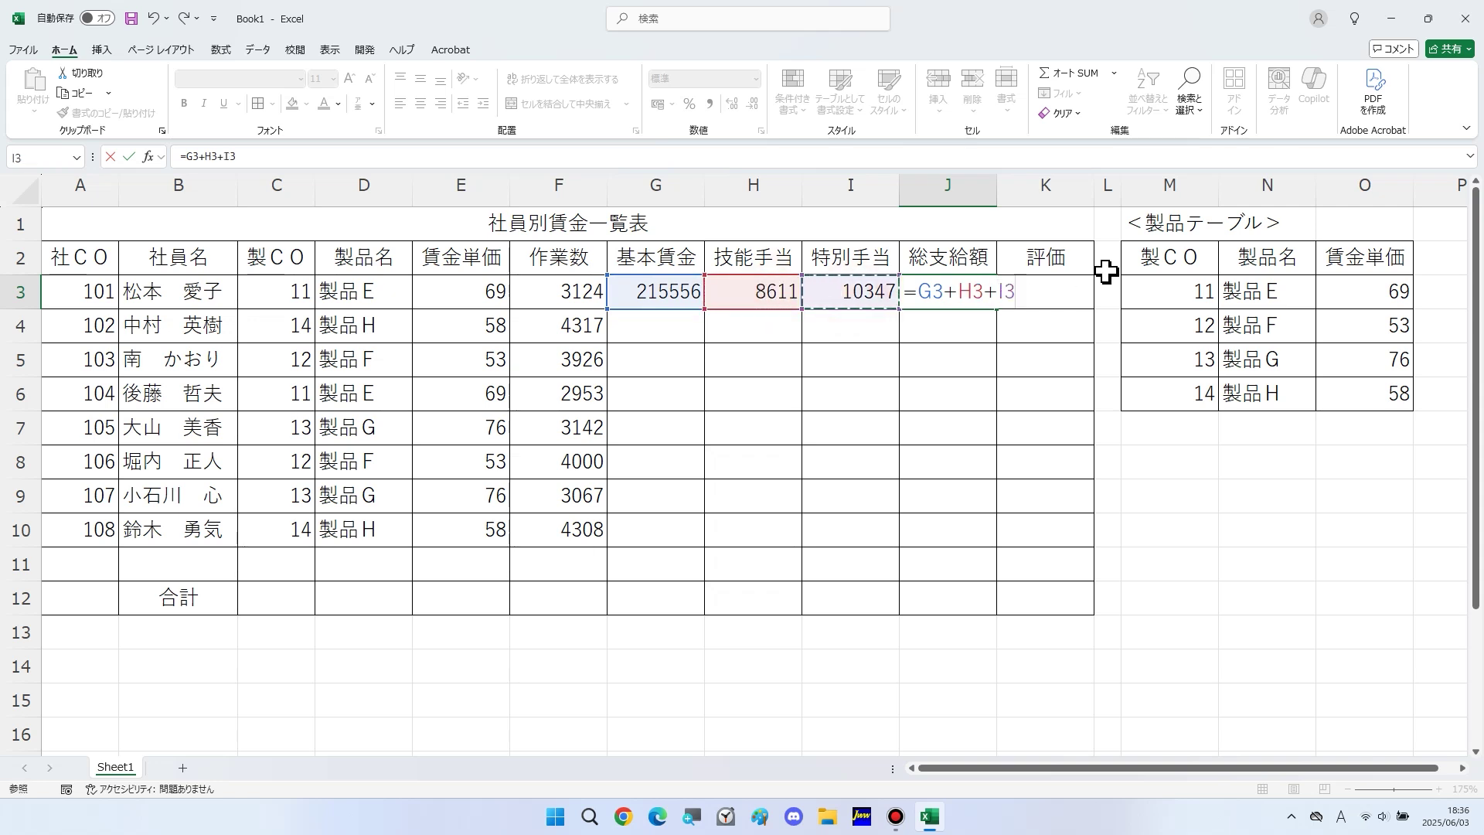
key(Return)
Step: Start the evaluation (評価) formula in K3 with the condition =IF(OR(F3>=4000,J3>=260000)
key(Right)
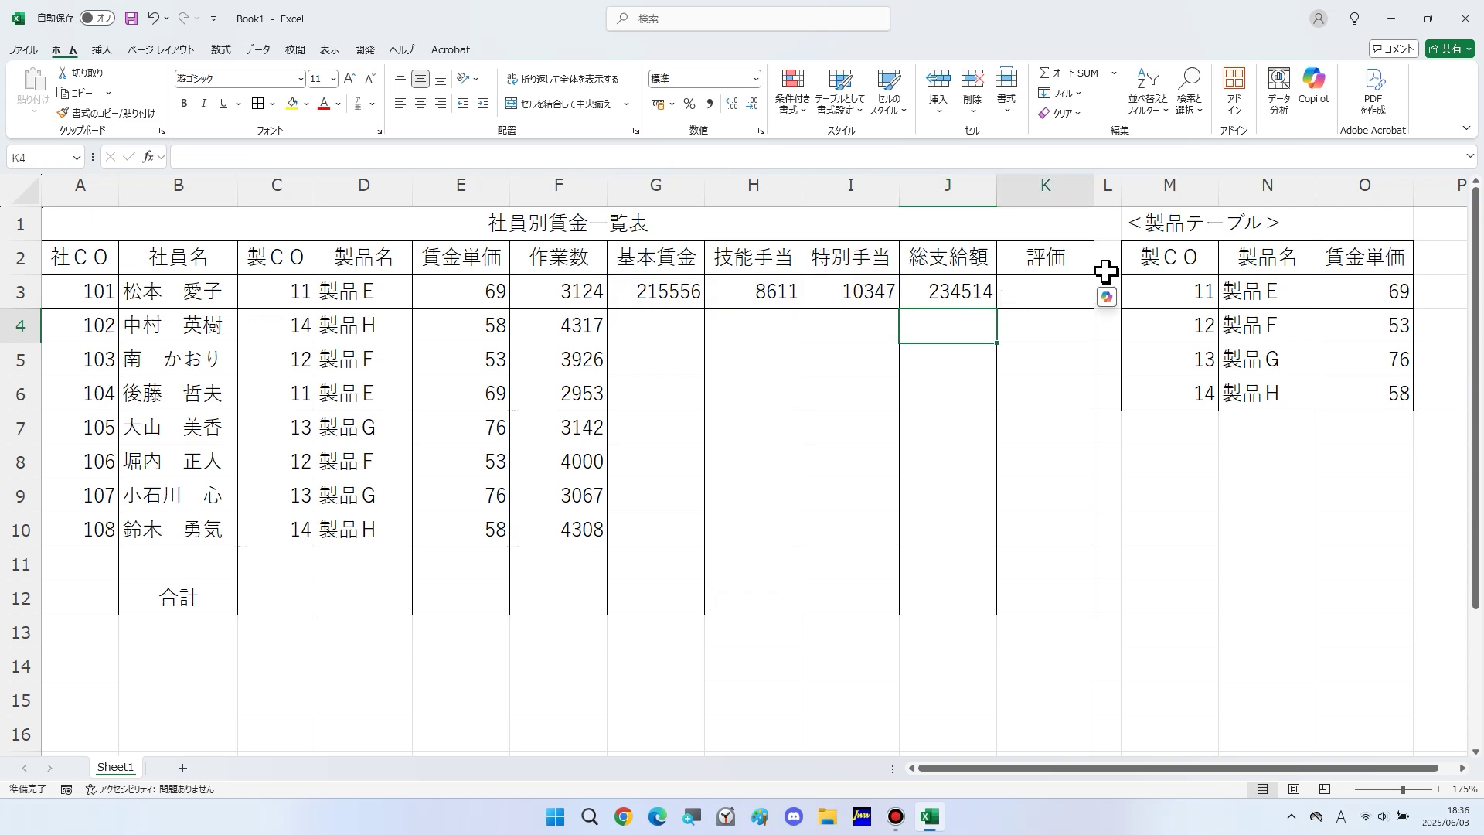
key(Up)
text(=)
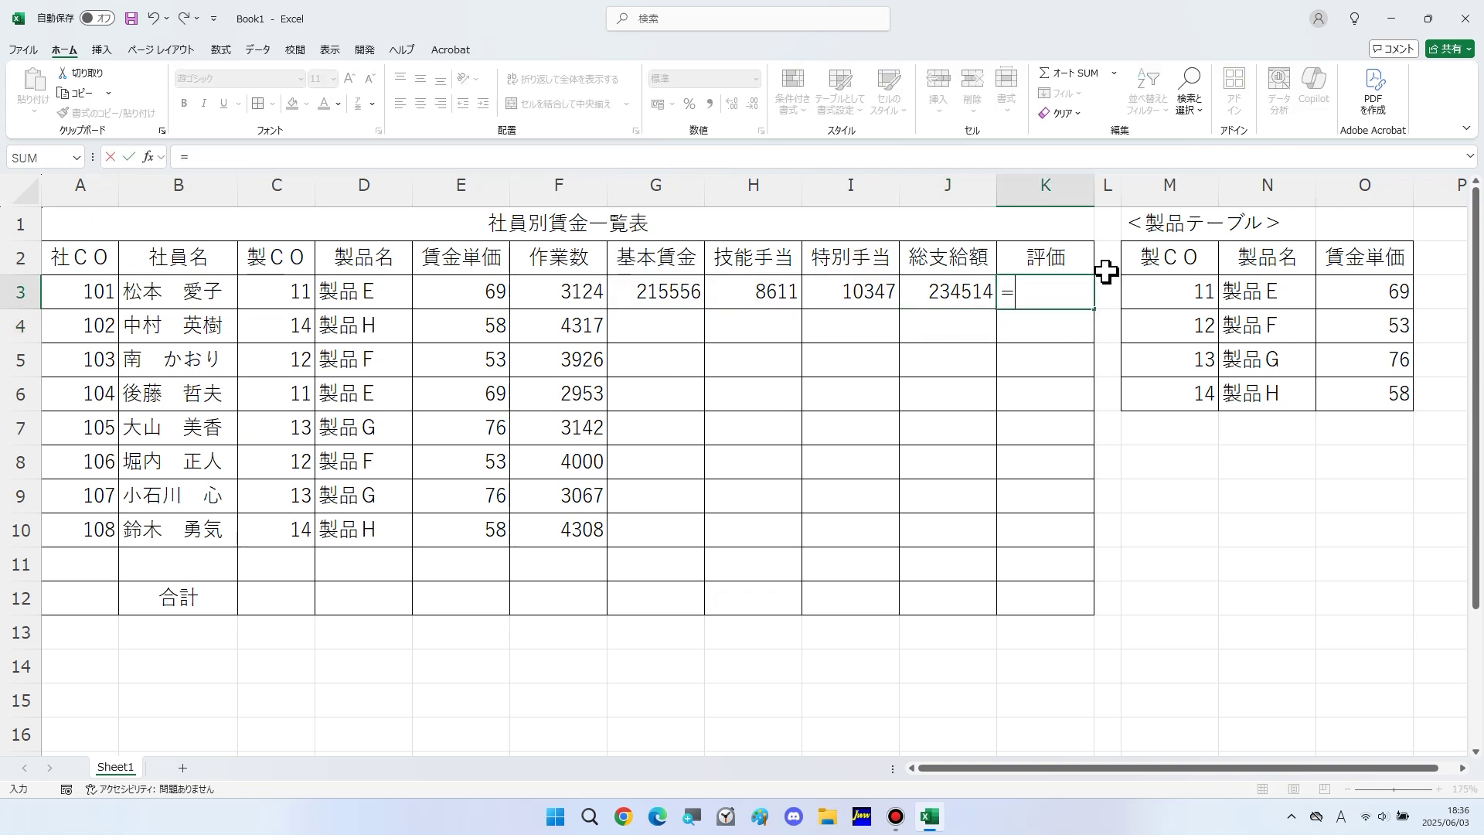
text(IF(OR()
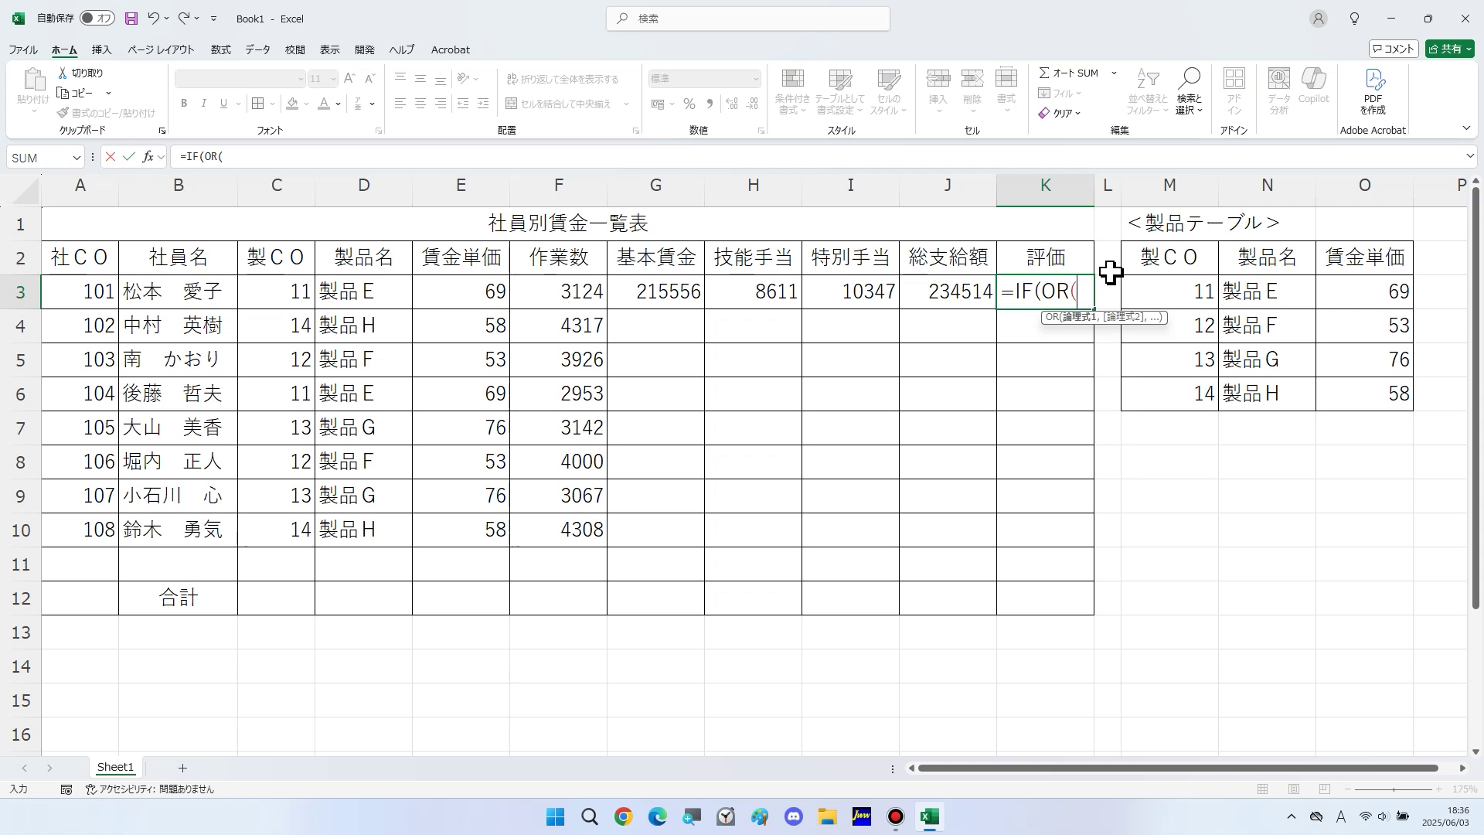
click(576, 291)
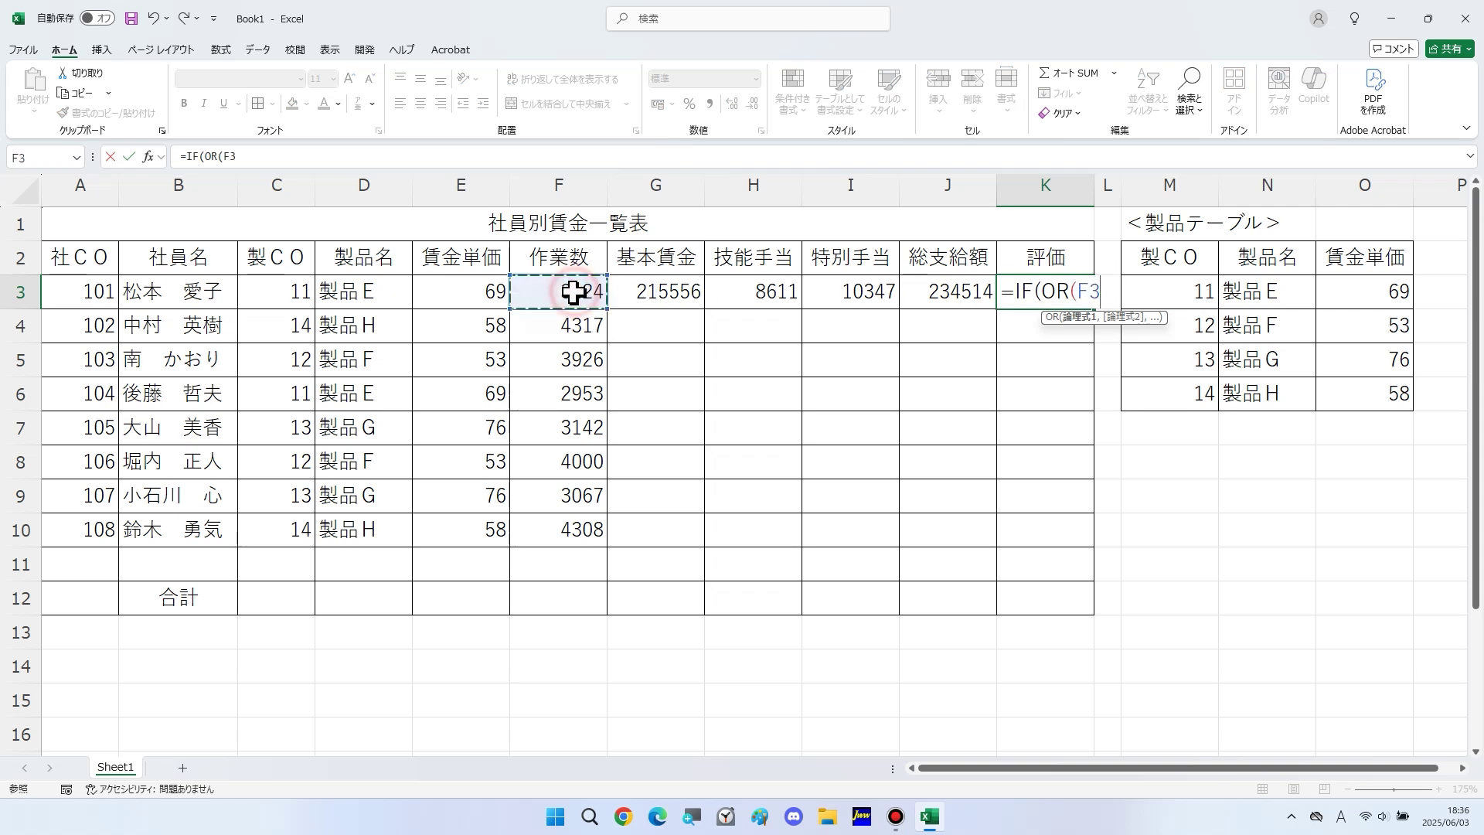
text(>)
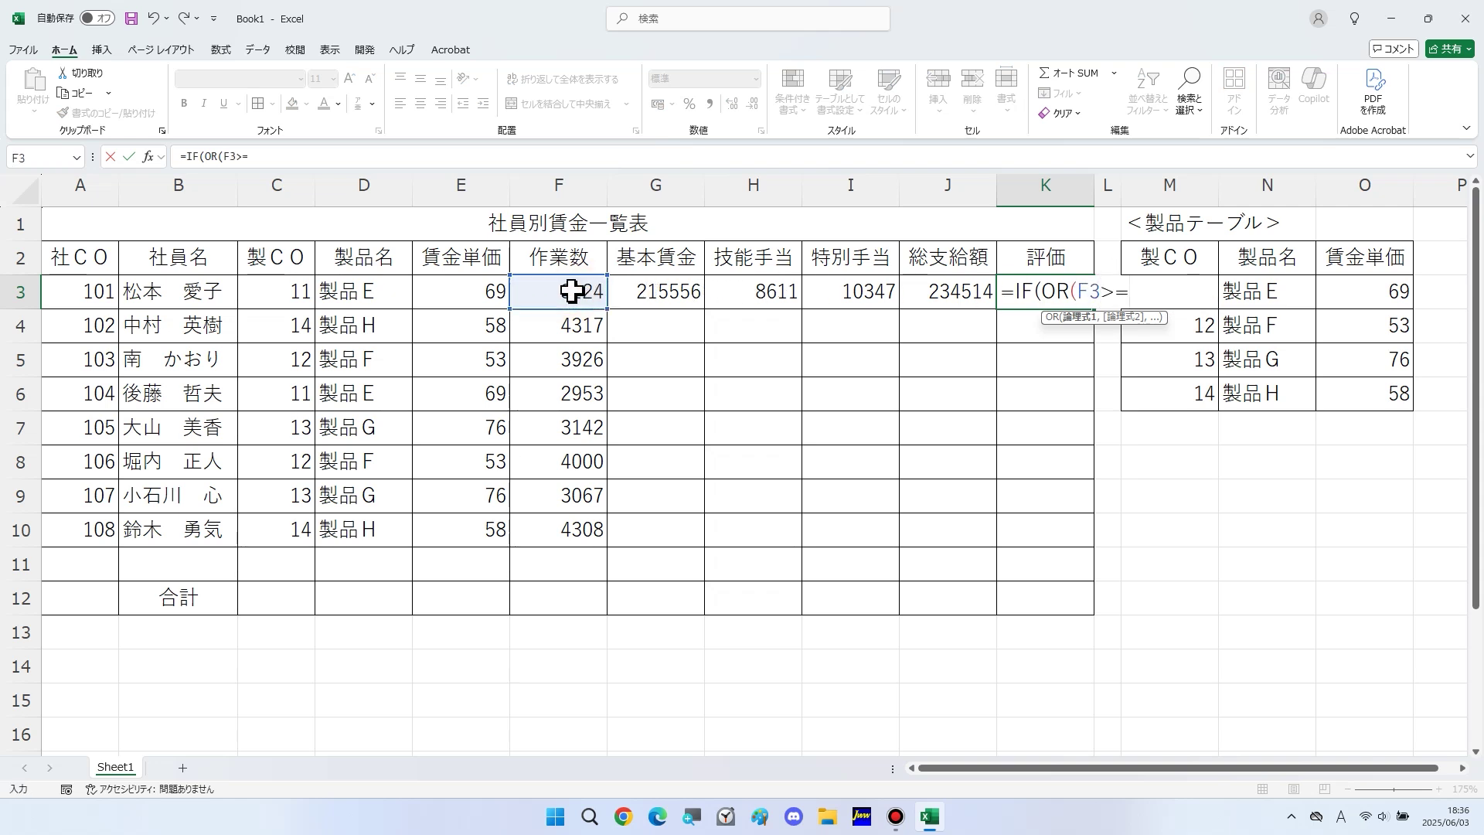
text(=4000,)
click(956, 290)
text(>=)
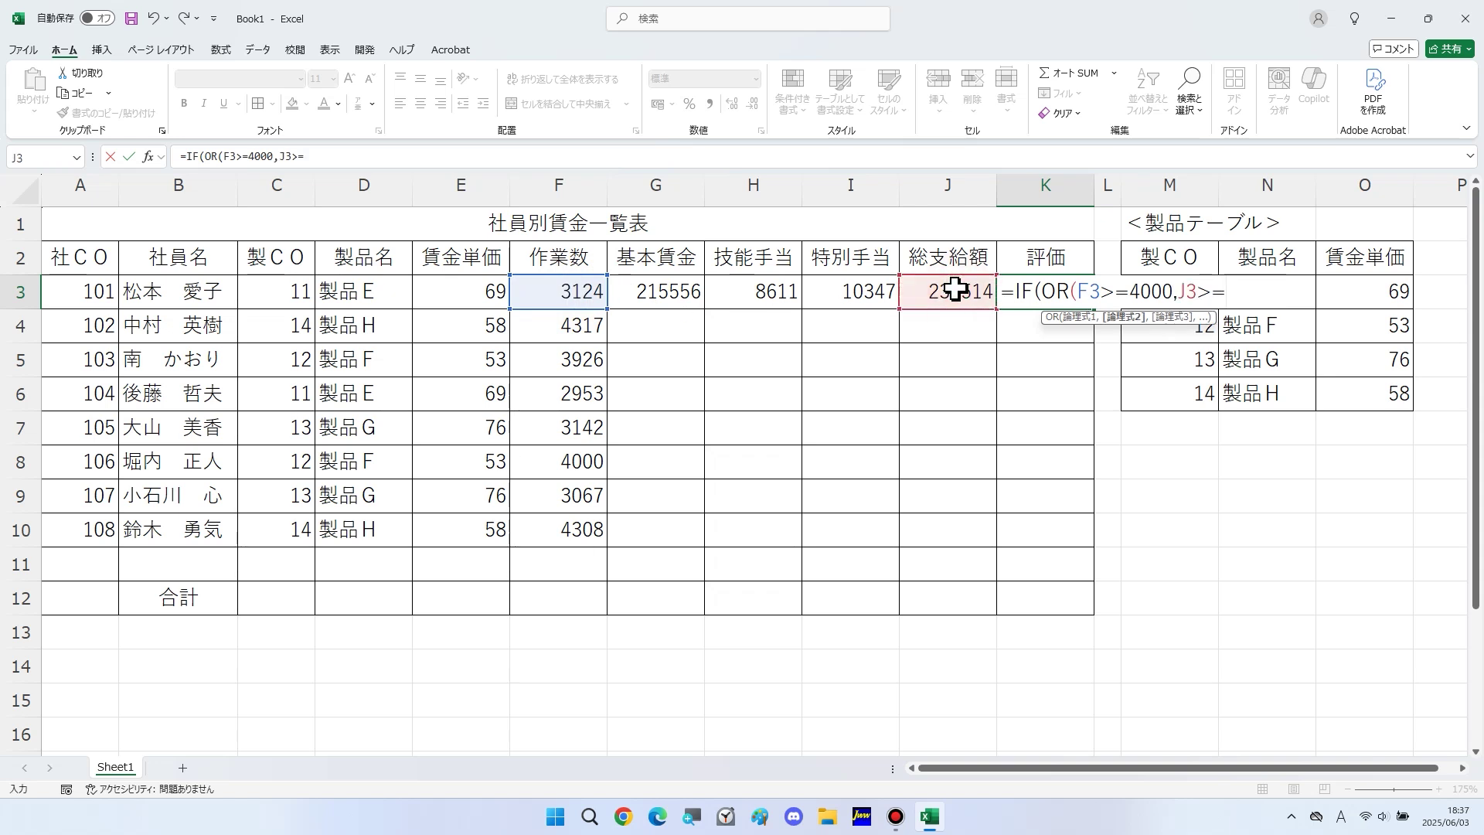
text(260000))
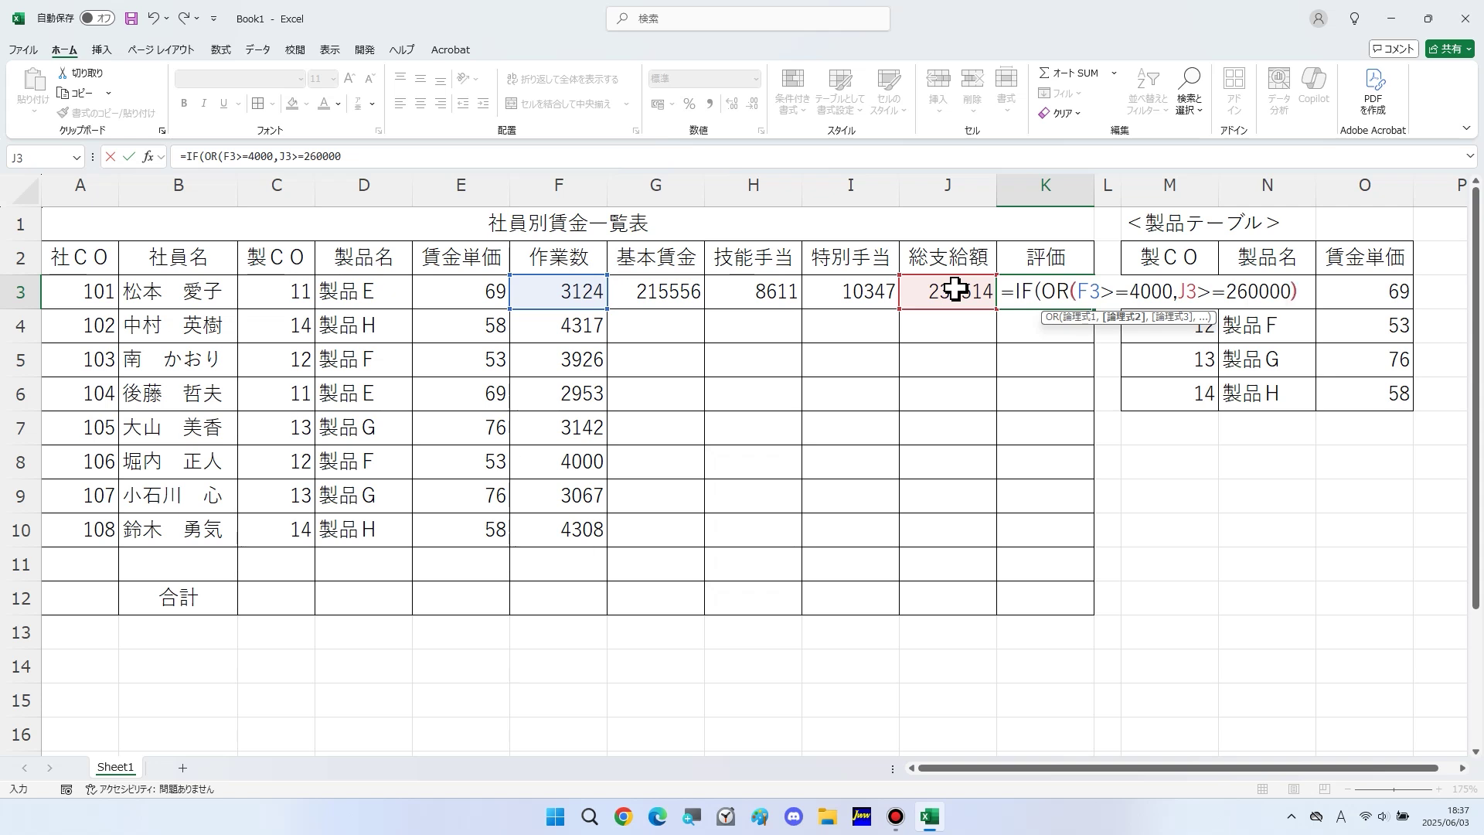
Step: Complete the K3 formula with "＊＊" as the true result and "＊" as the false result
text(,"＊＊",)
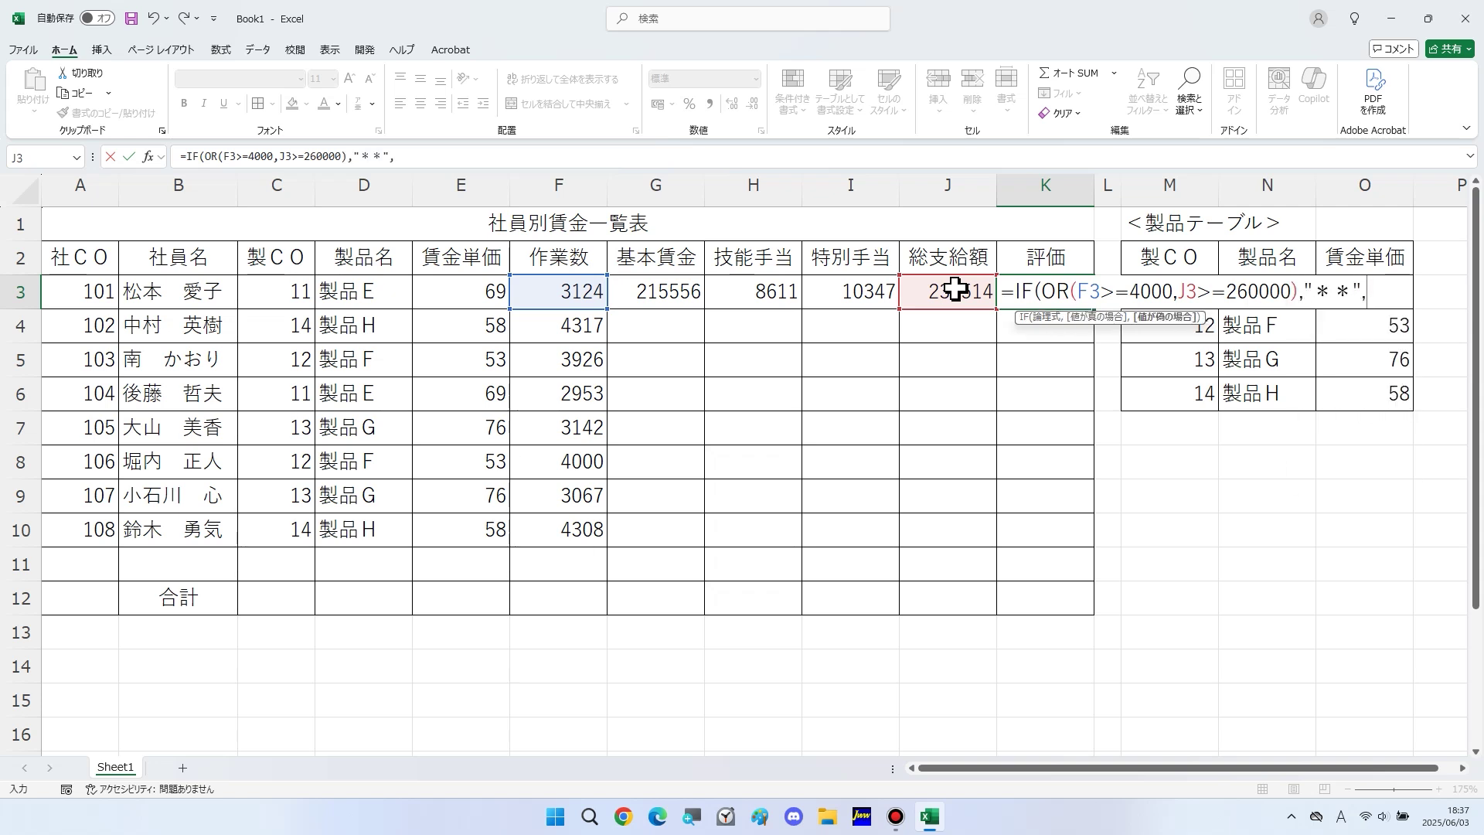
text("＊"))
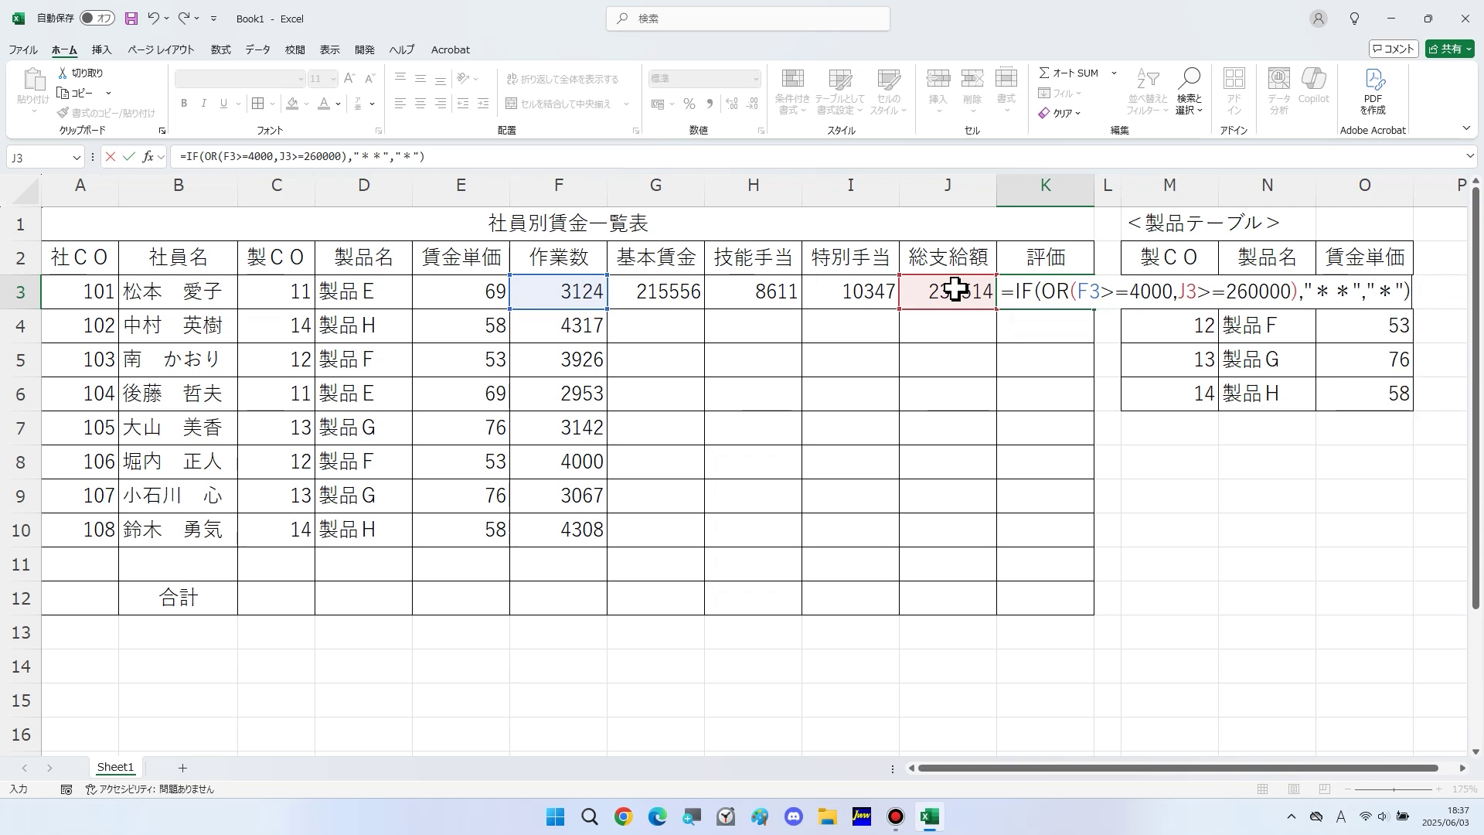
click(1462, 769)
click(1461, 769)
click(1462, 768)
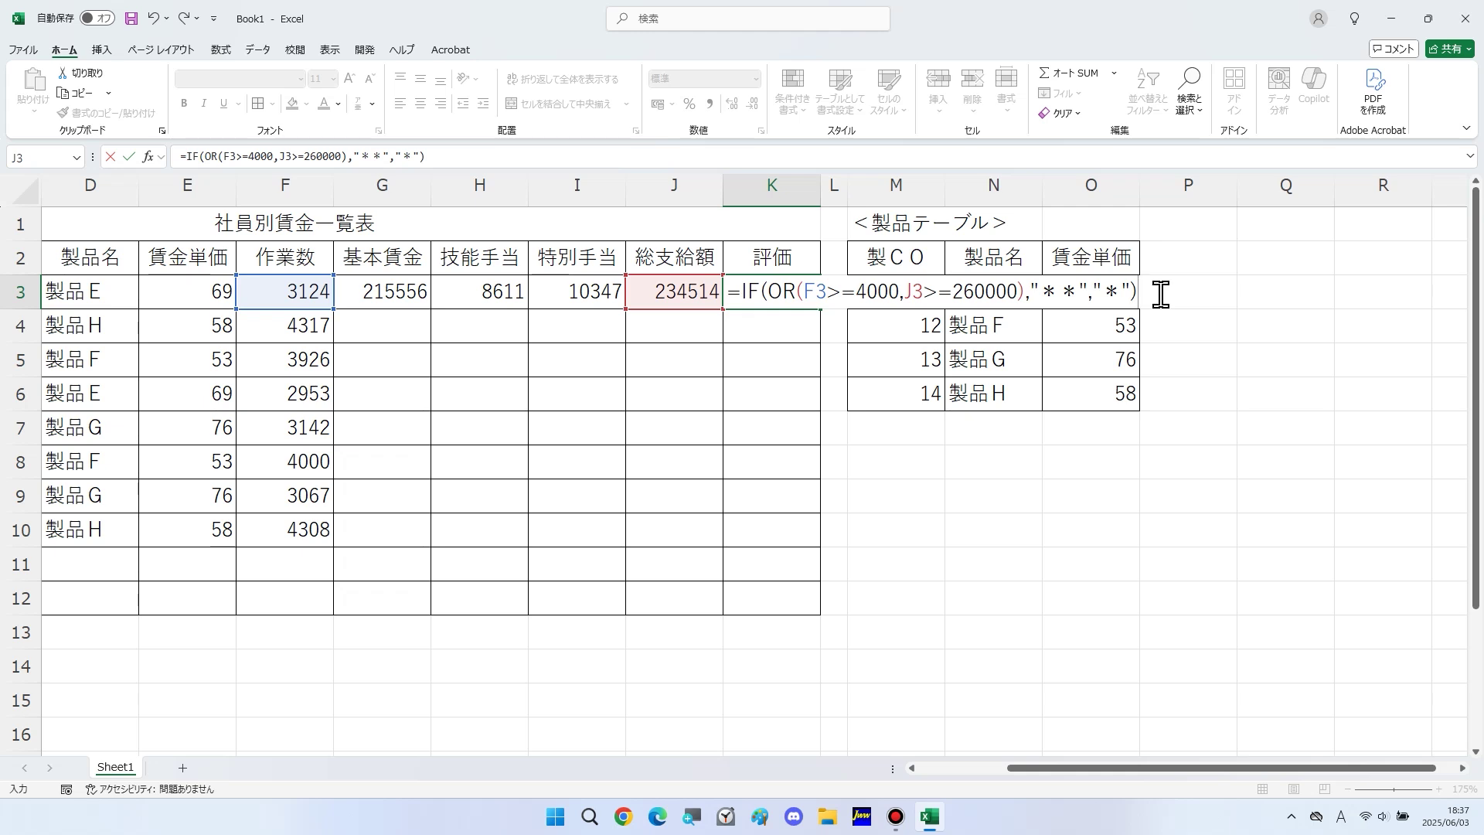
key(Return)
Step: Fill the formulas in G3:K3 down to row 10 for all employees
drag(402, 295, 773, 295)
double_click(819, 308)
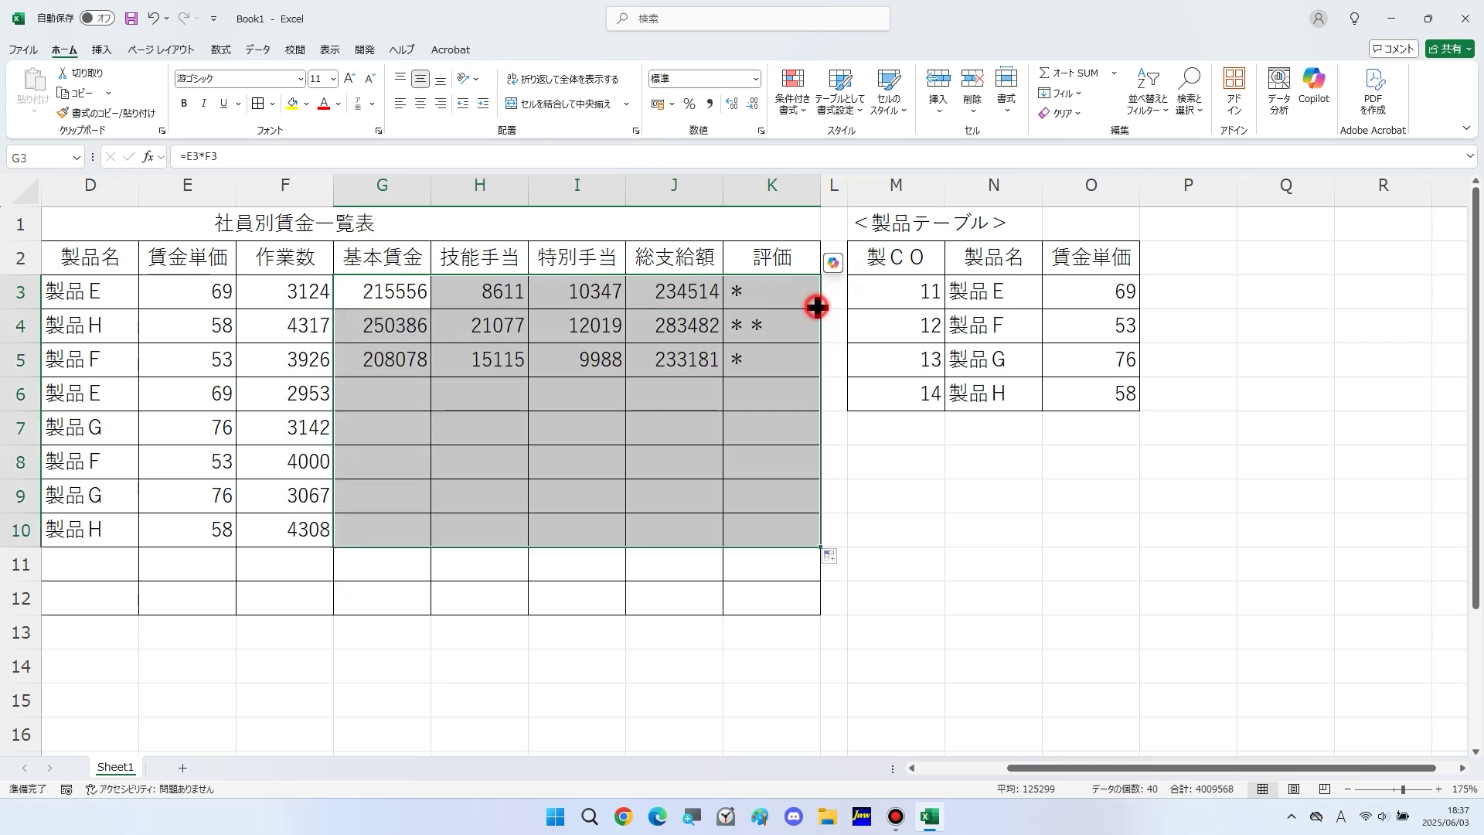
click(915, 769)
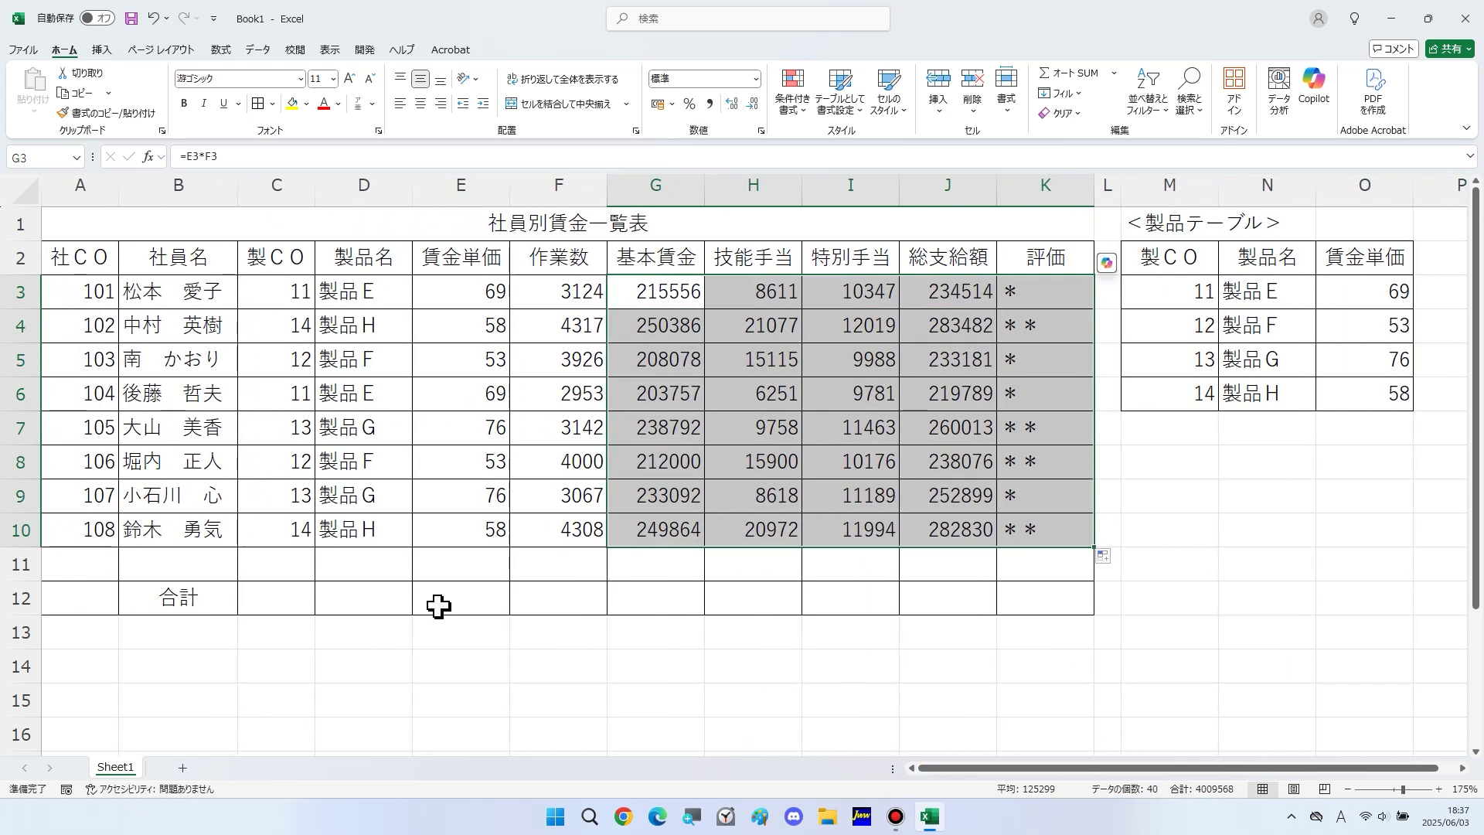
Step: Enter =SUM(F3:F10) in F12 of the 合計 row and fill it across to J12
click(587, 600)
click(1071, 71)
drag(560, 292, 570, 530)
key(Return)
click(591, 600)
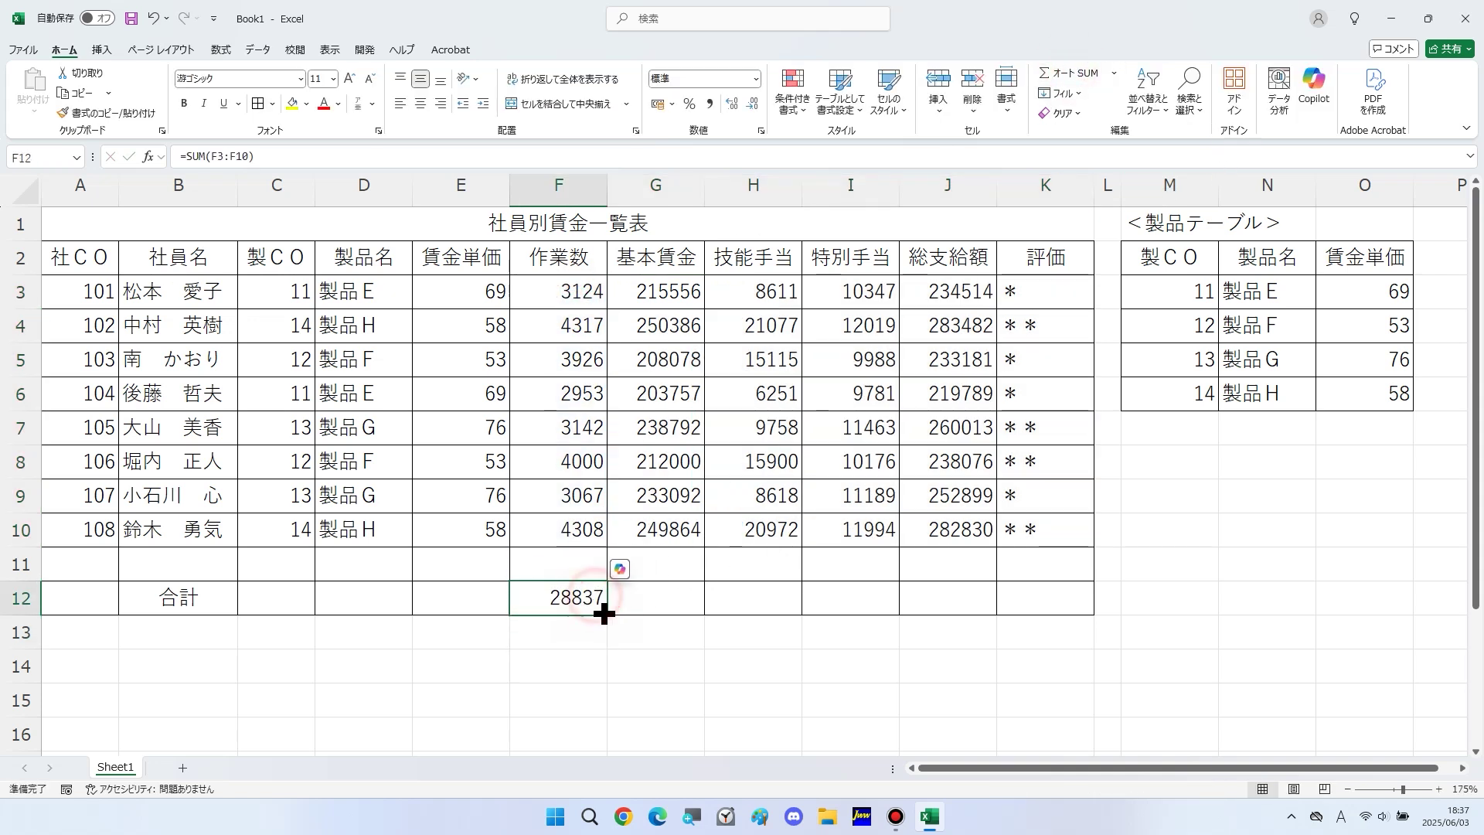
drag(606, 613, 979, 613)
Step: Apply the comma style to the numbers in E3:J12
drag(510, 285, 931, 596)
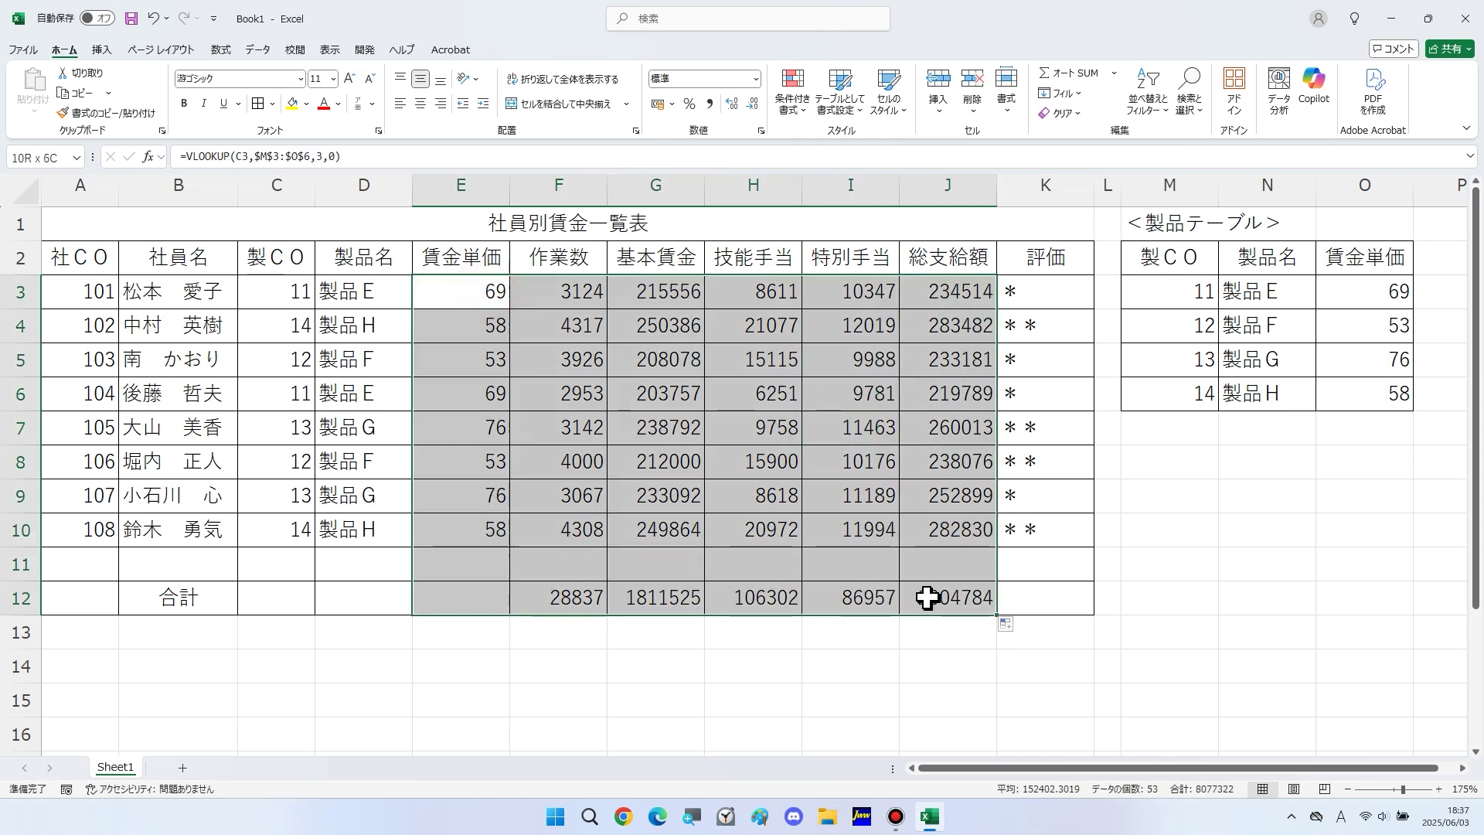
click(707, 105)
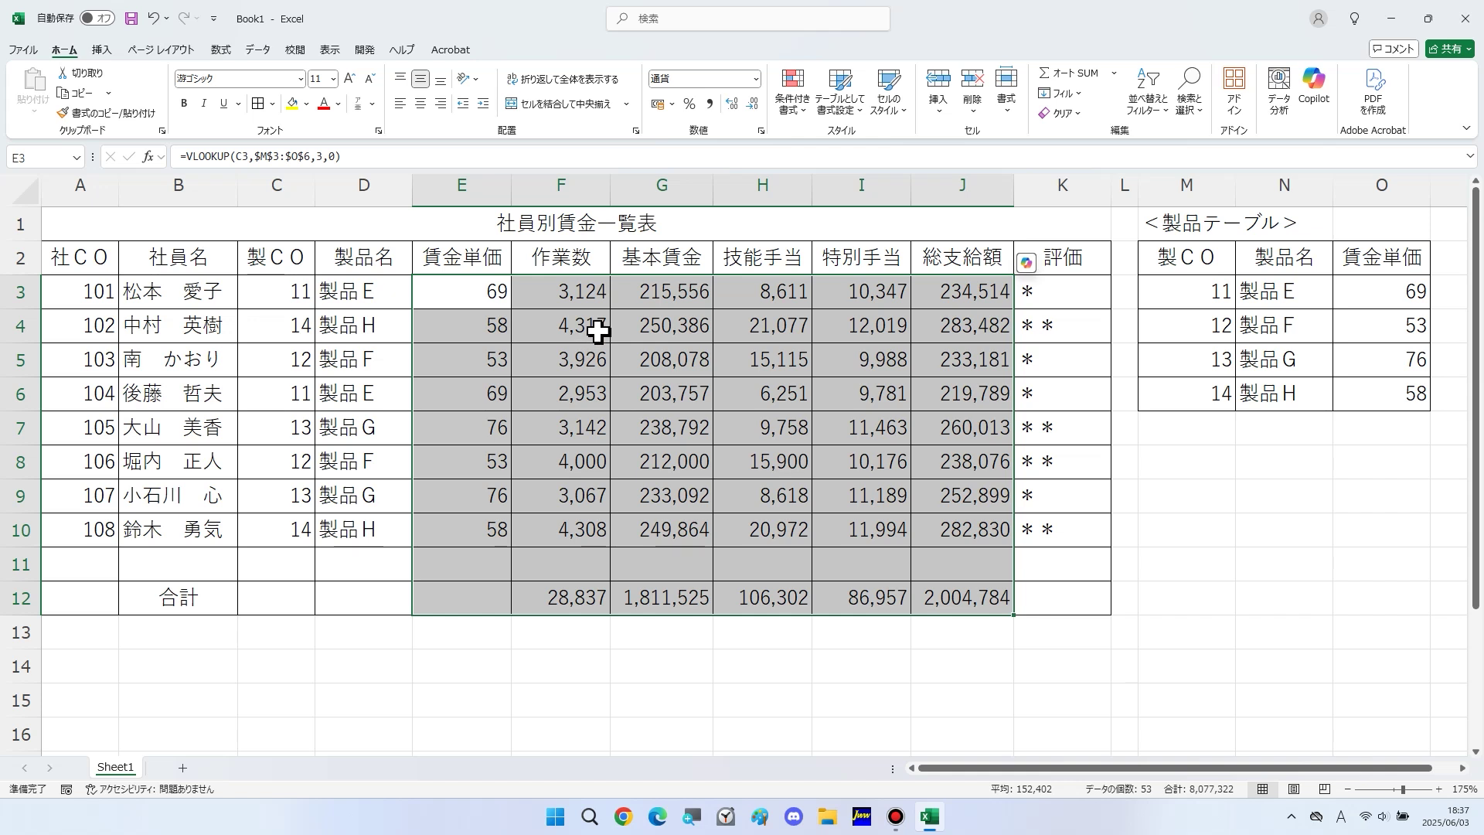
Step: Sort the employee rows in ascending order by skill allowance (技能手当)
click(764, 262)
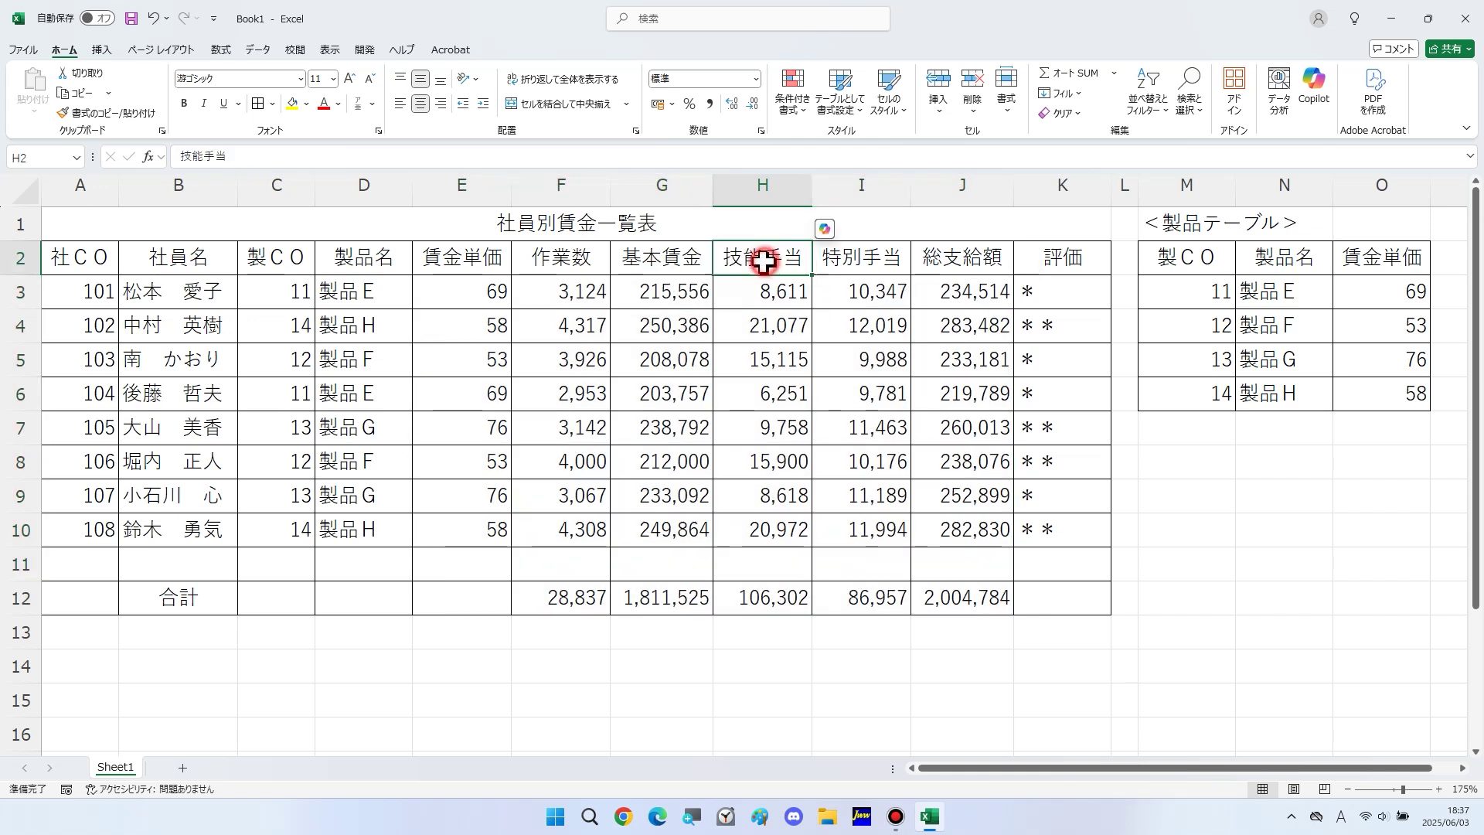
click(1153, 120)
click(1152, 138)
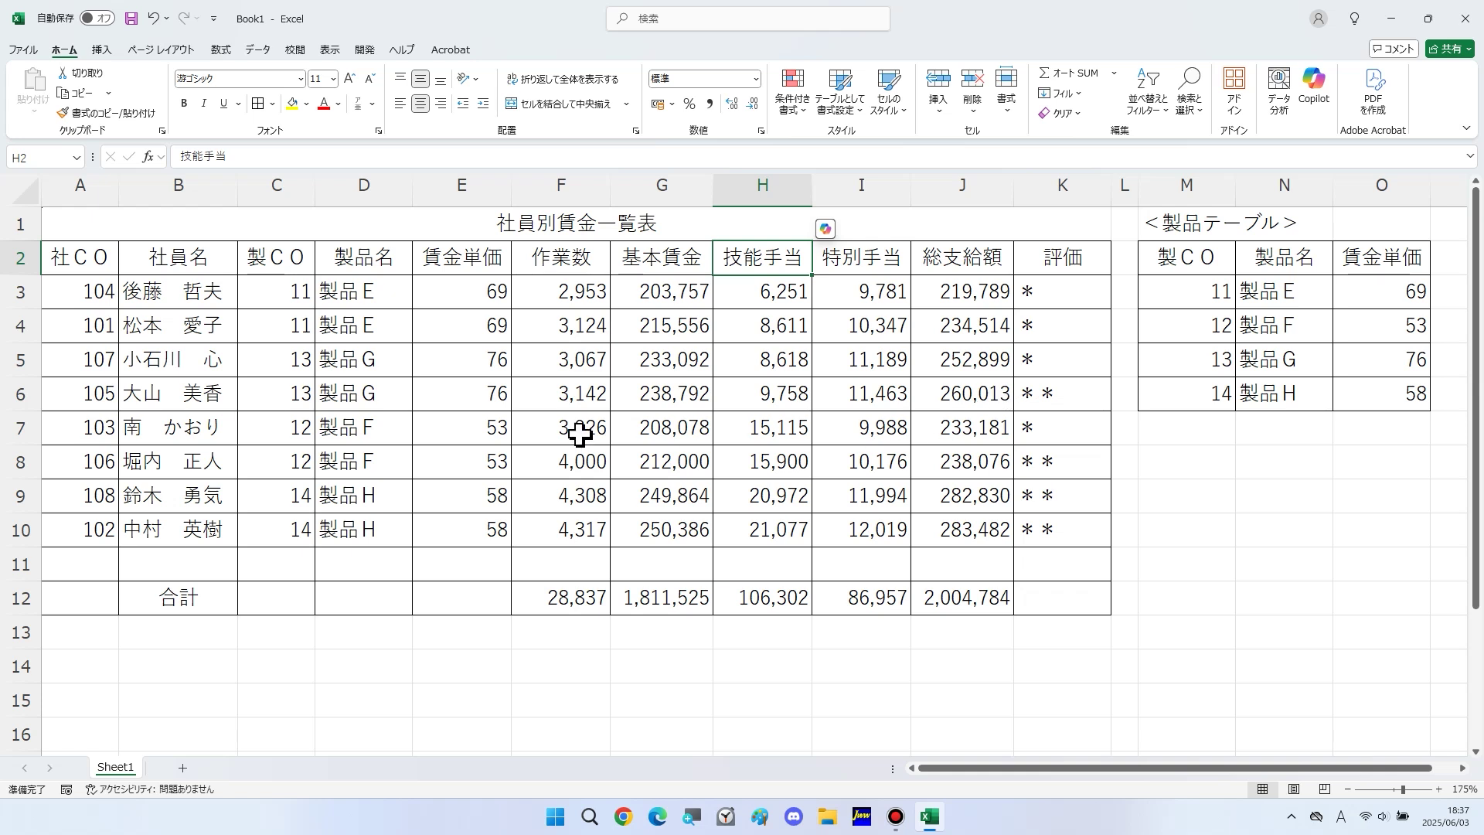
Step: Apply a thick outside border to A2:K12 and autofit the widths of columns A to K
drag(99, 263, 1019, 584)
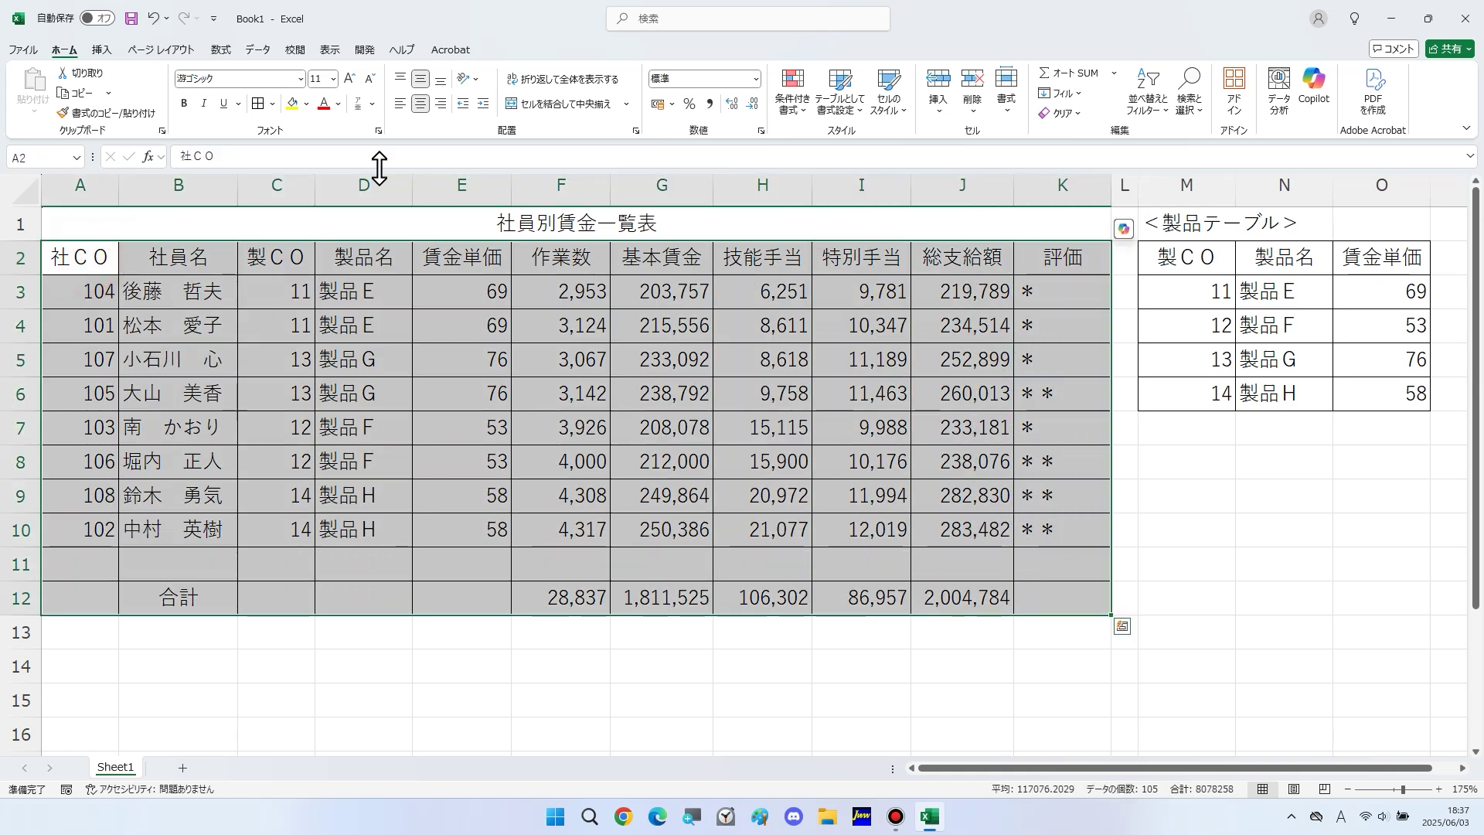
click(275, 103)
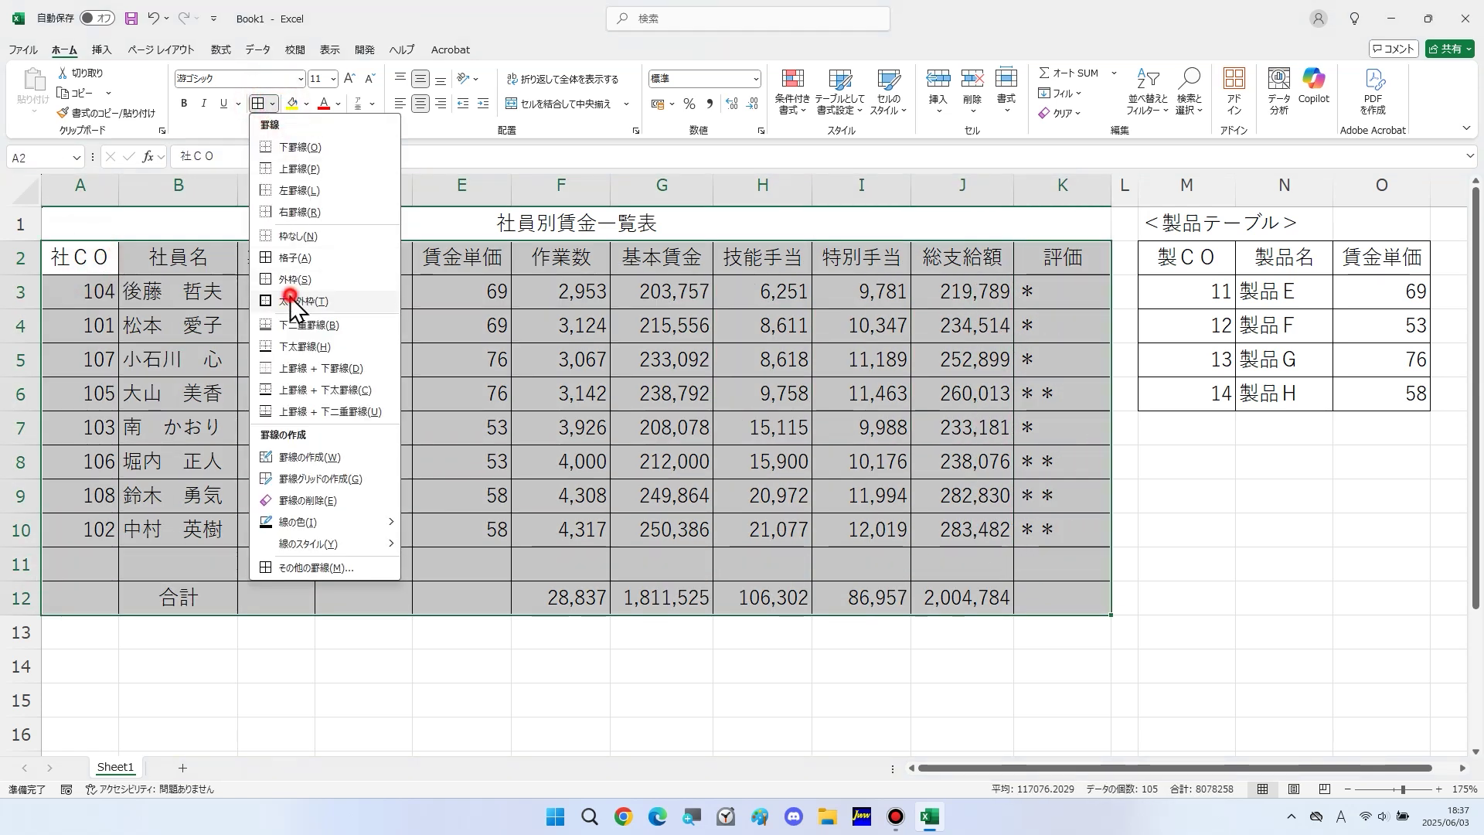
click(292, 294)
drag(94, 194, 1037, 183)
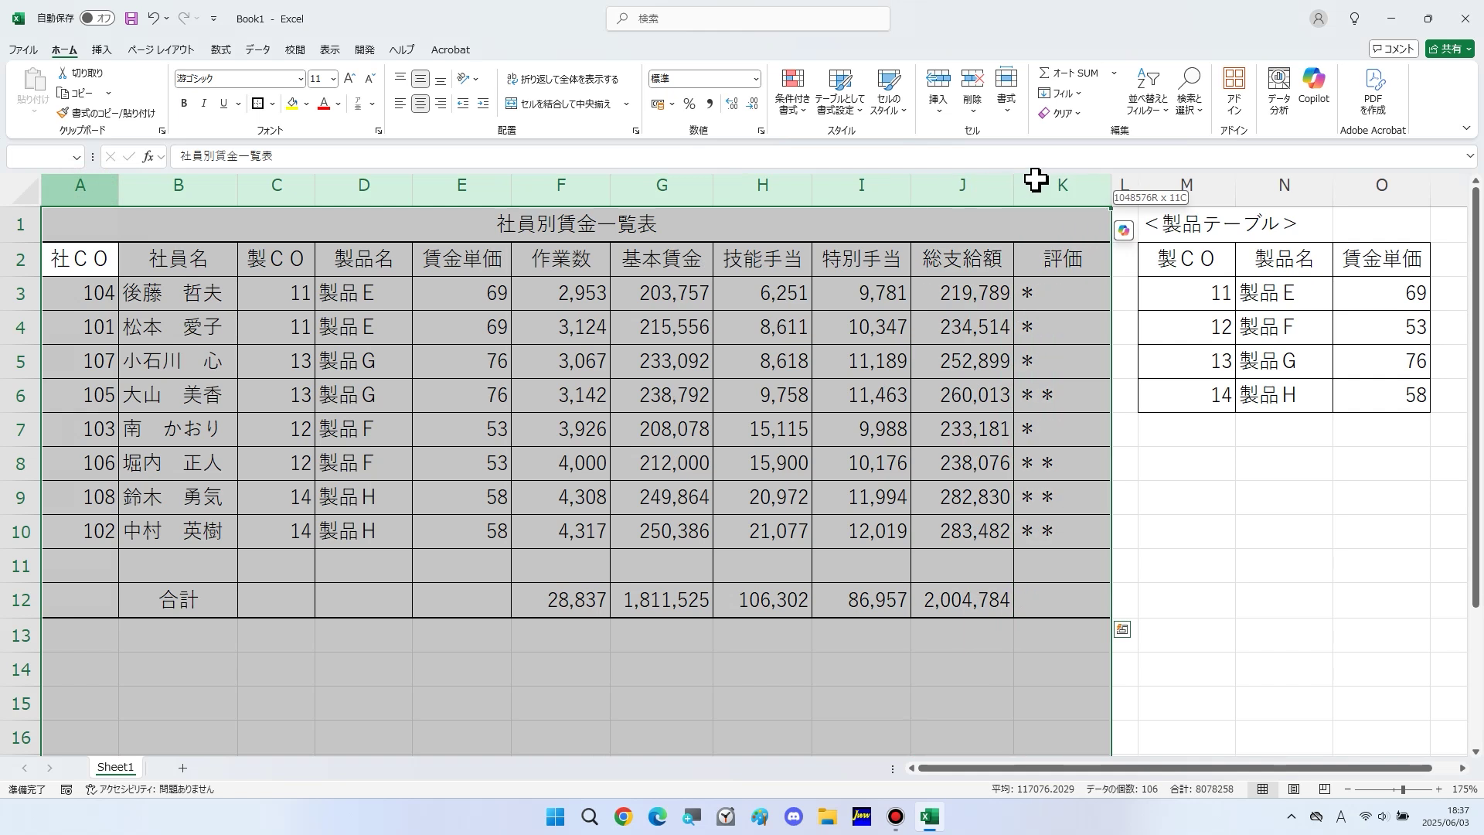
double_click(1015, 189)
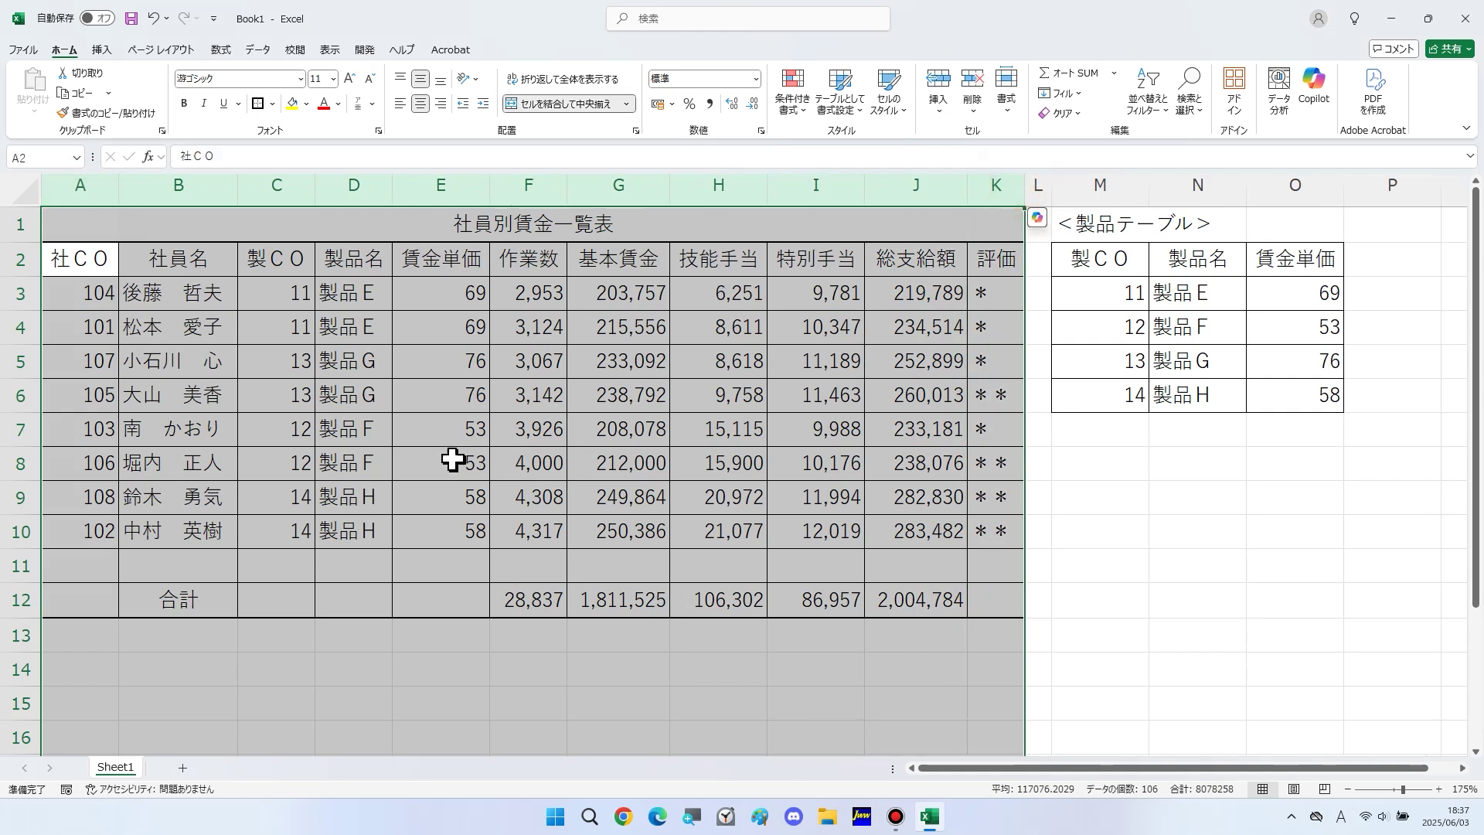
Step: Copy the VLOOKUP formula from D10 into D13 below the table
click(363, 531)
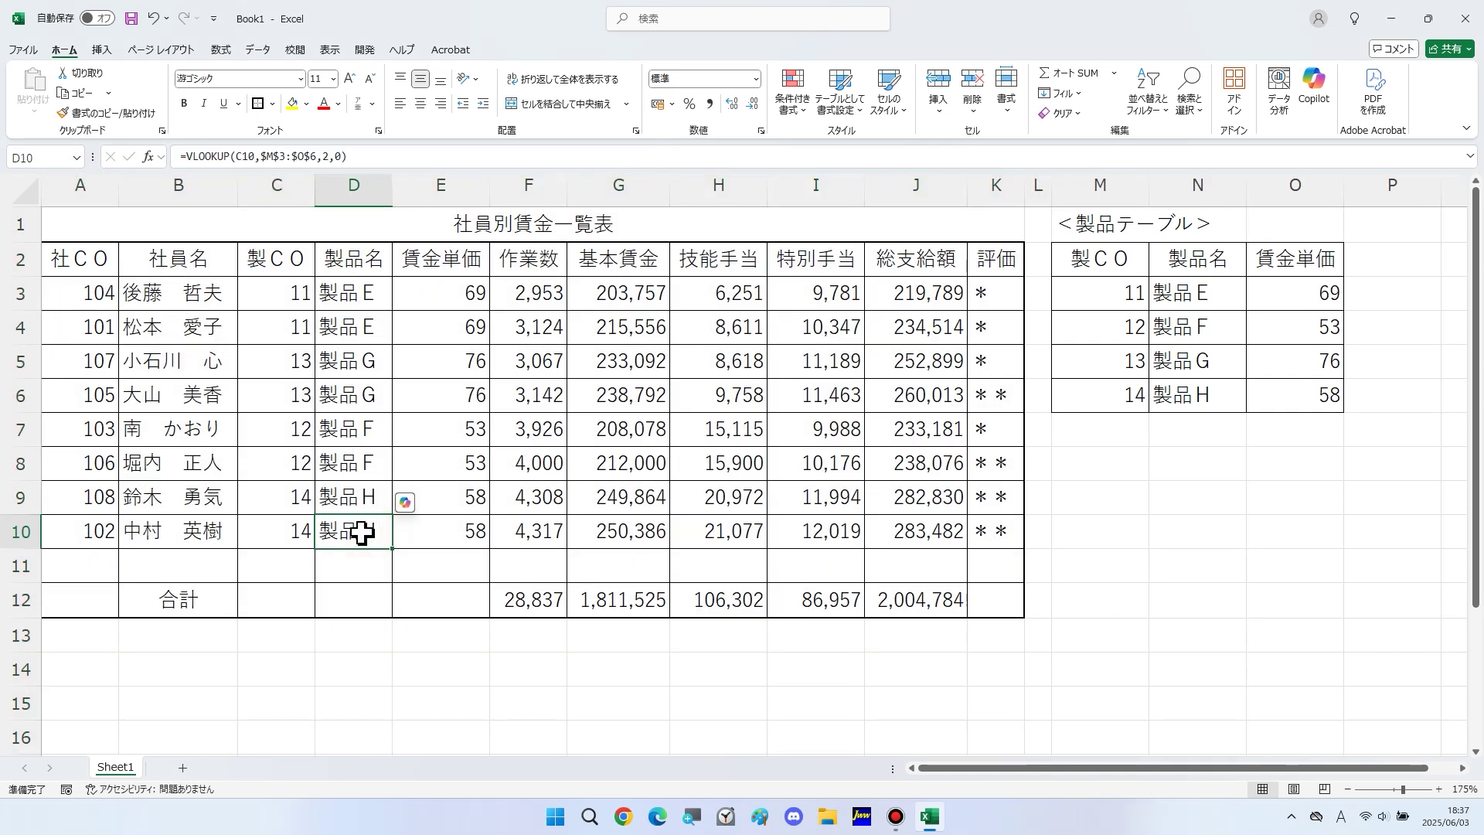
key(ctrl+c)
click(356, 629)
key(ctrl+v)
Step: Turn the D13 formula into displayed text by adding an apostrophe in front of =VLOOKUP(C13,$M$3:$O$6,2,0)
scroll(343, 681, down, 2)
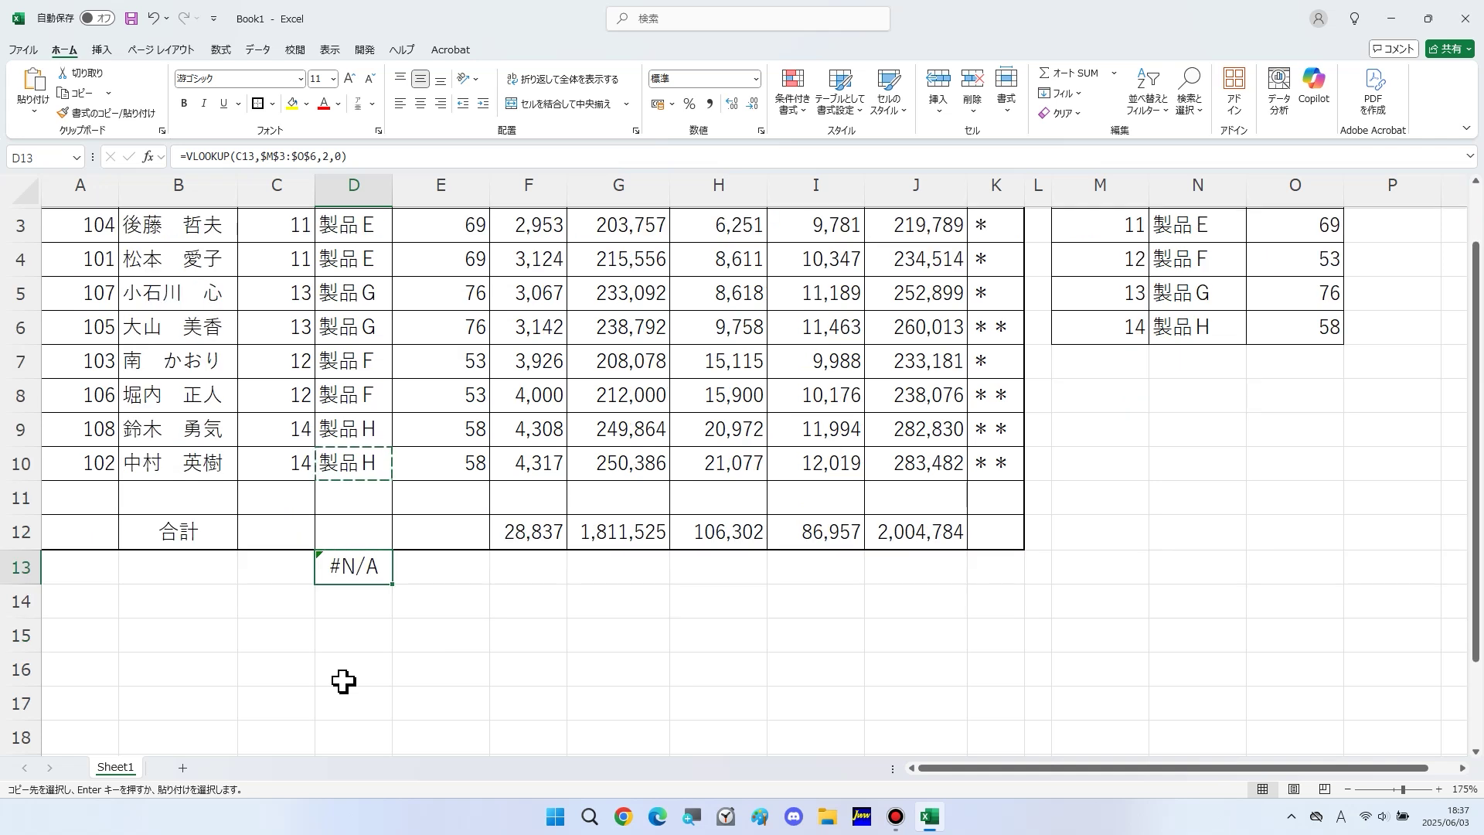
double_click(345, 499)
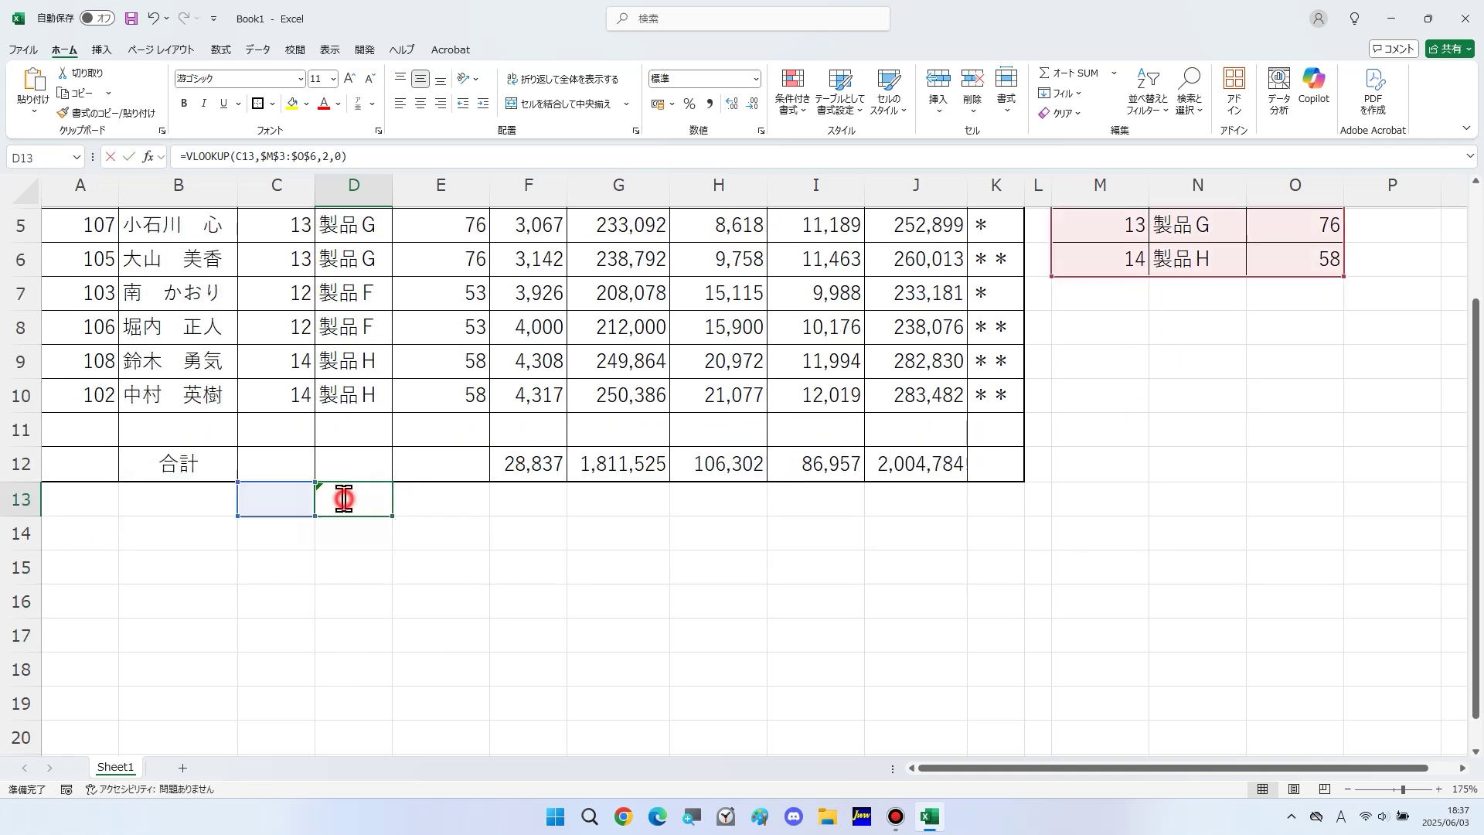
key(Home)
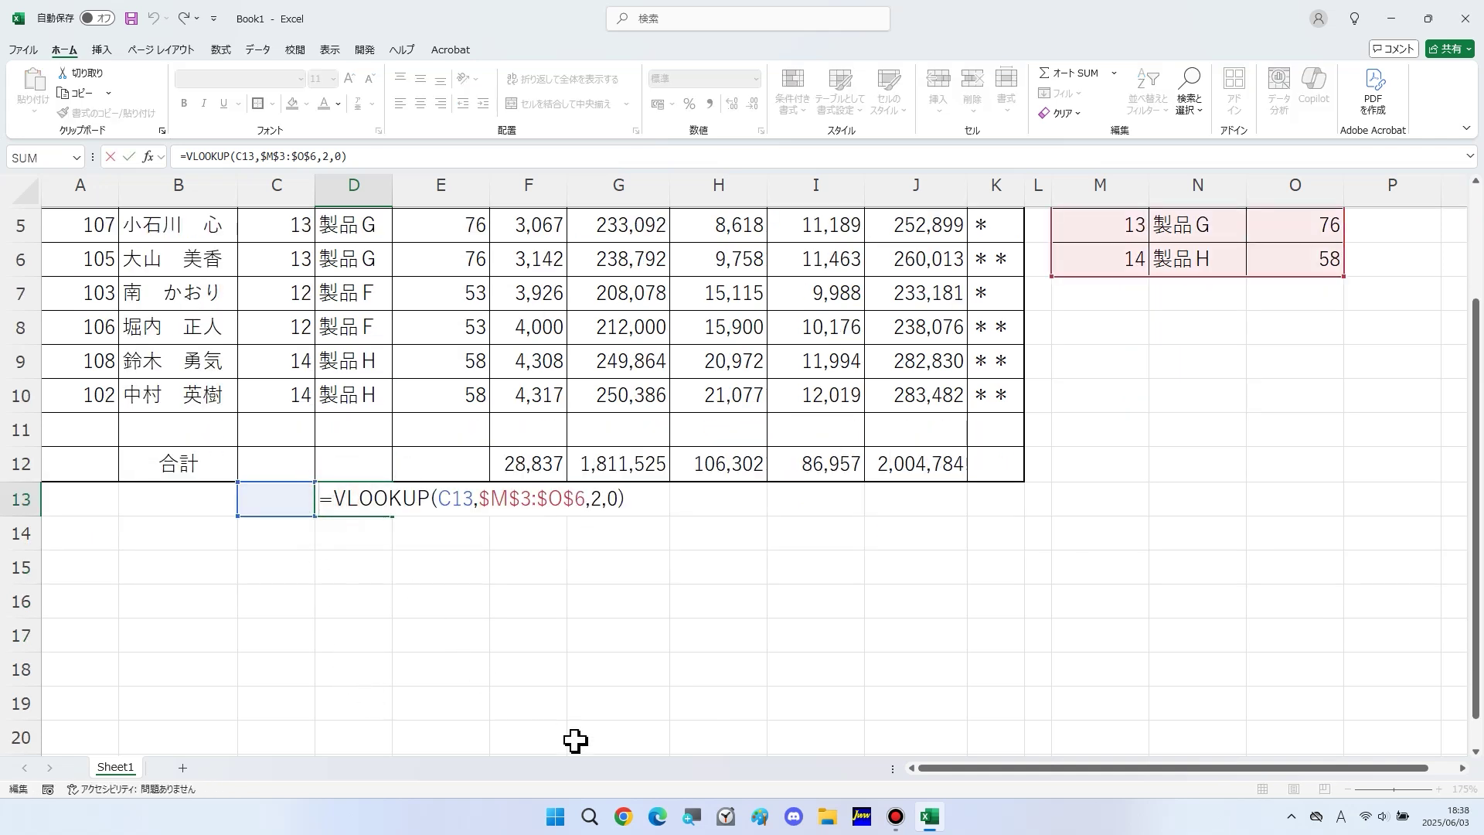
text(')
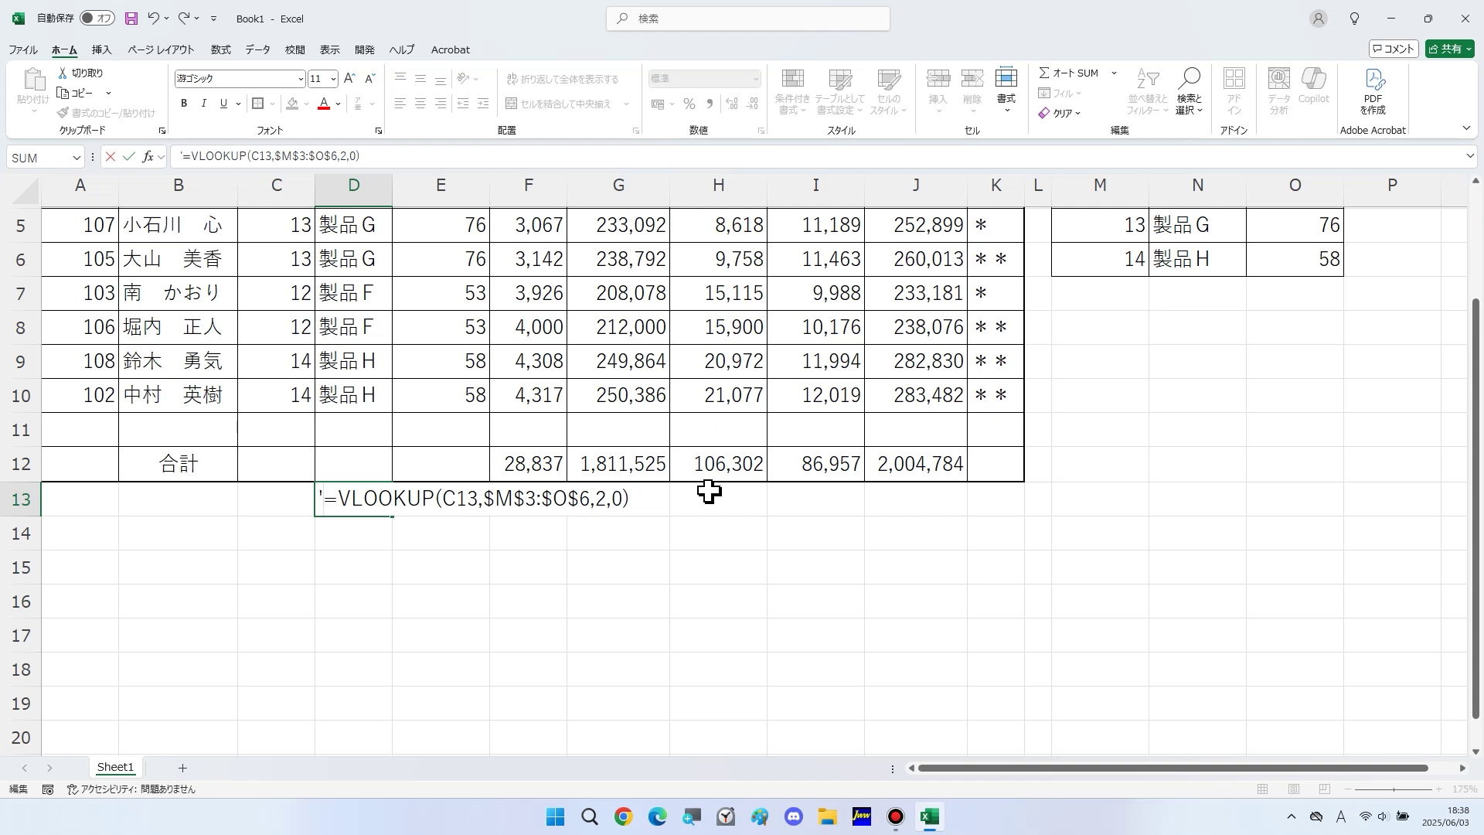
key(Return)
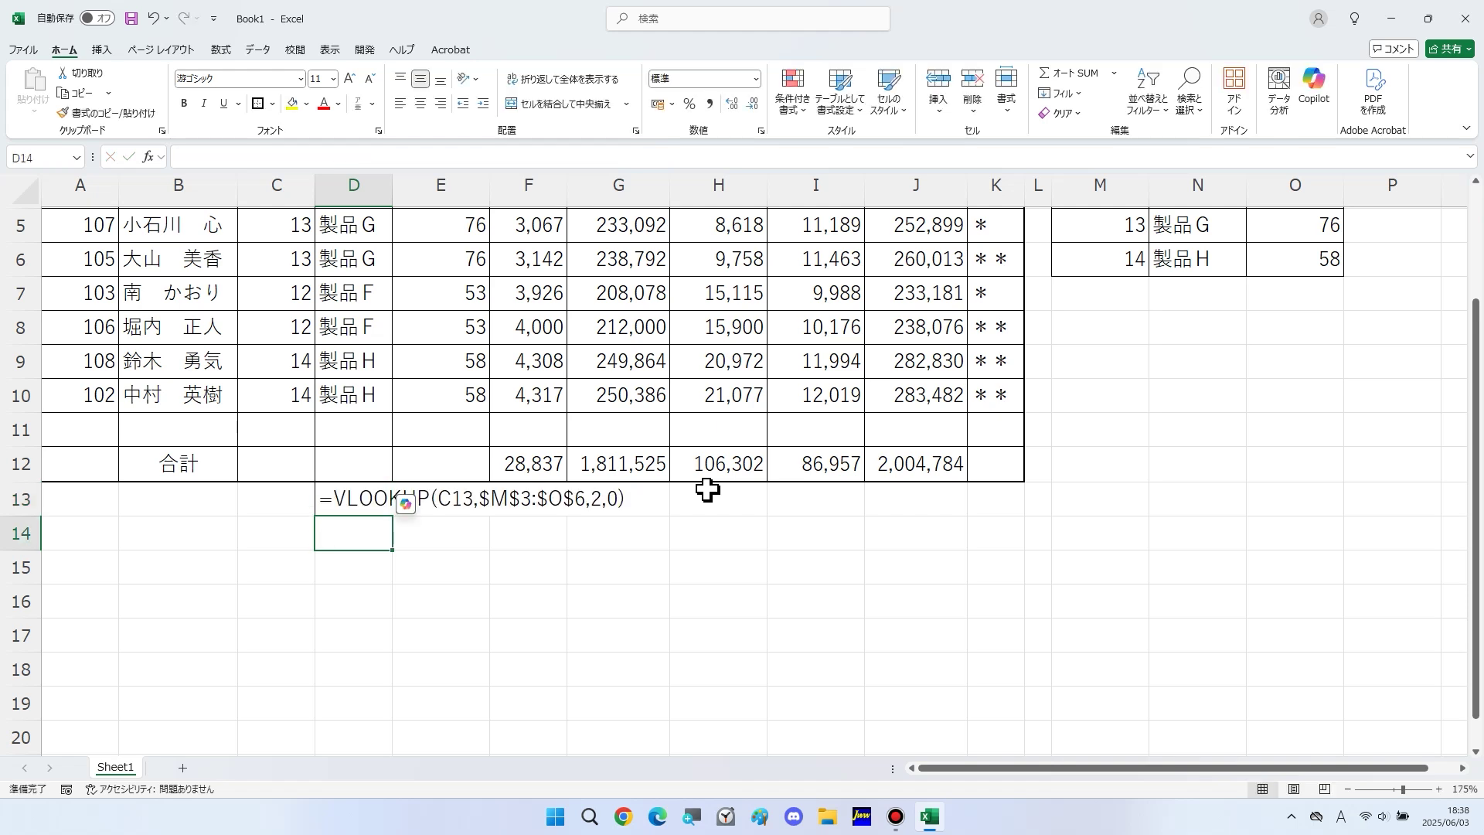
scroll(708, 489, up, 2)
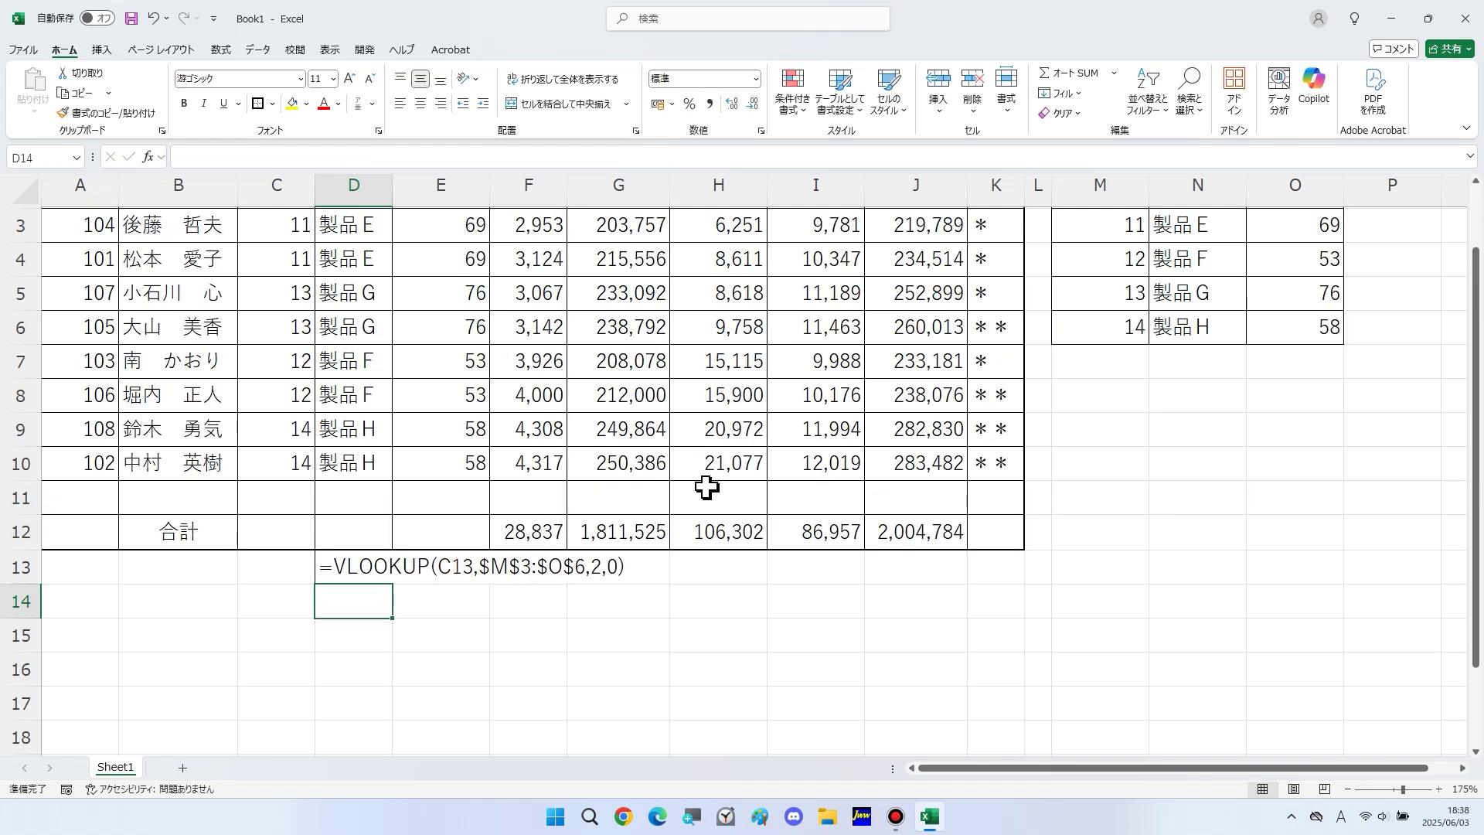
Step: Narrow column P to a thin spacer column beside the product table (製品テーブル)
click(1088, 535)
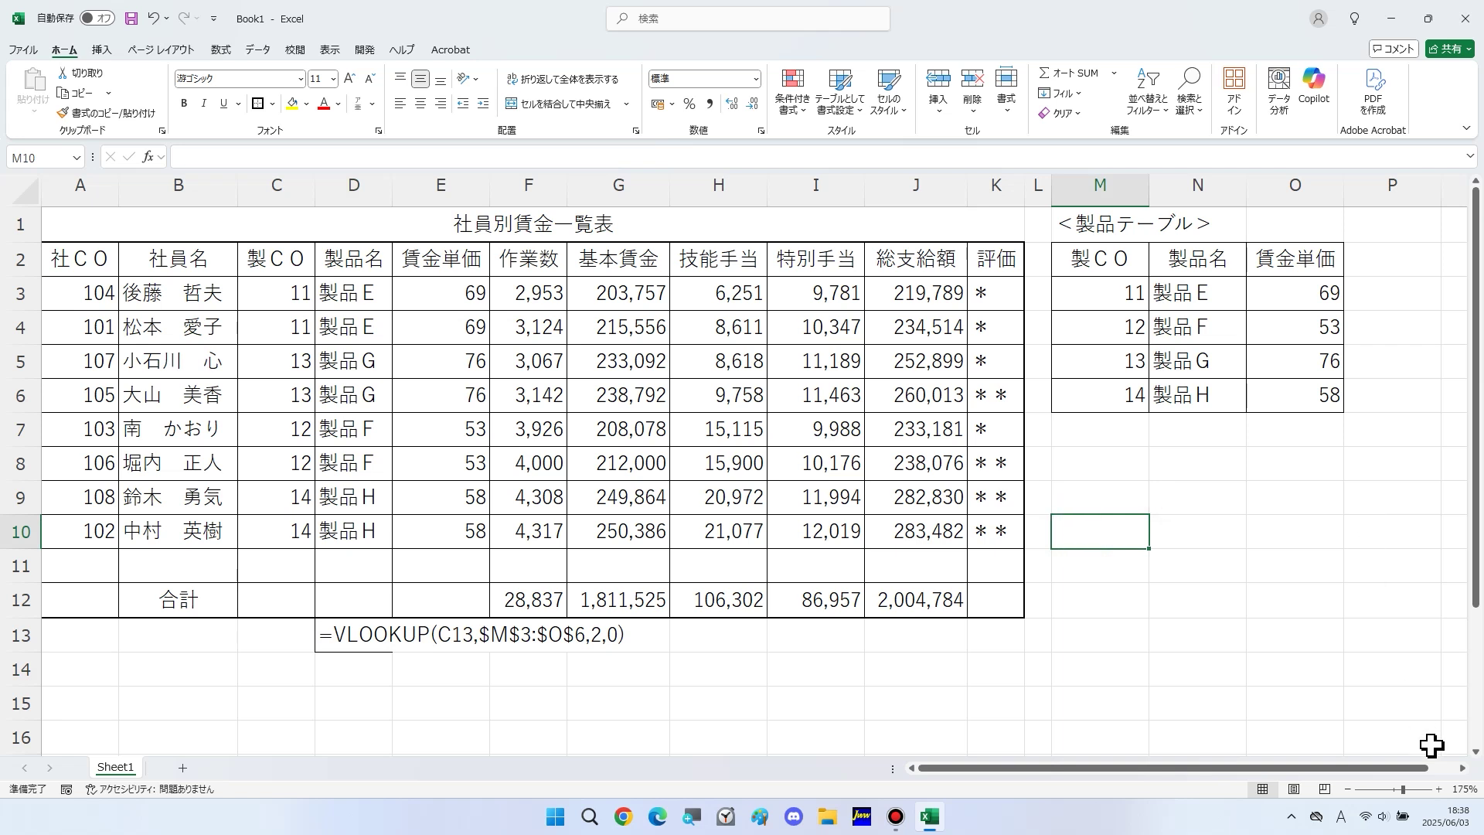
ctrl+scroll(1337, 692, down, 1)
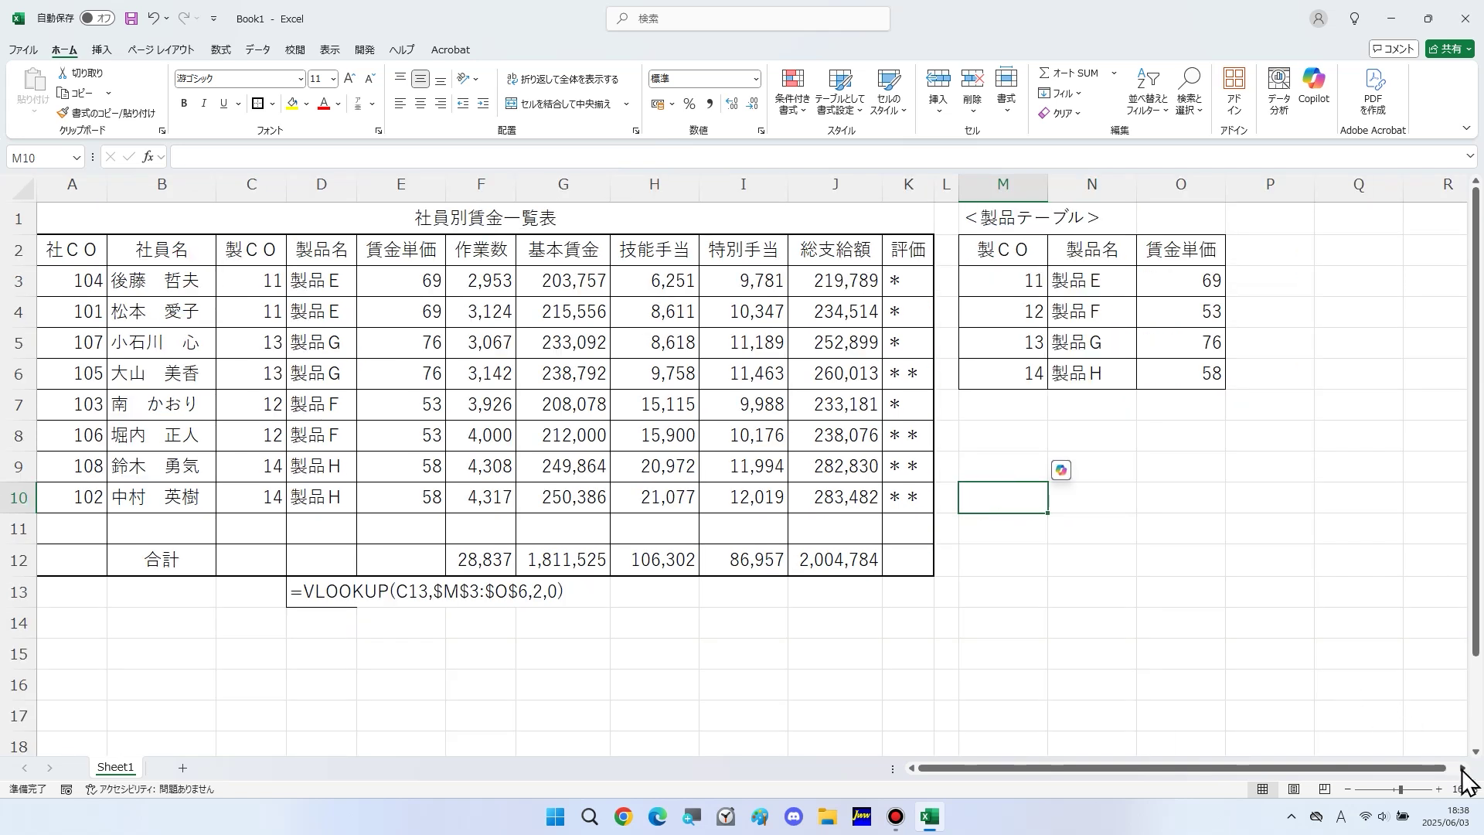
click(1462, 767)
click(1462, 768)
drag(1070, 192, 1005, 192)
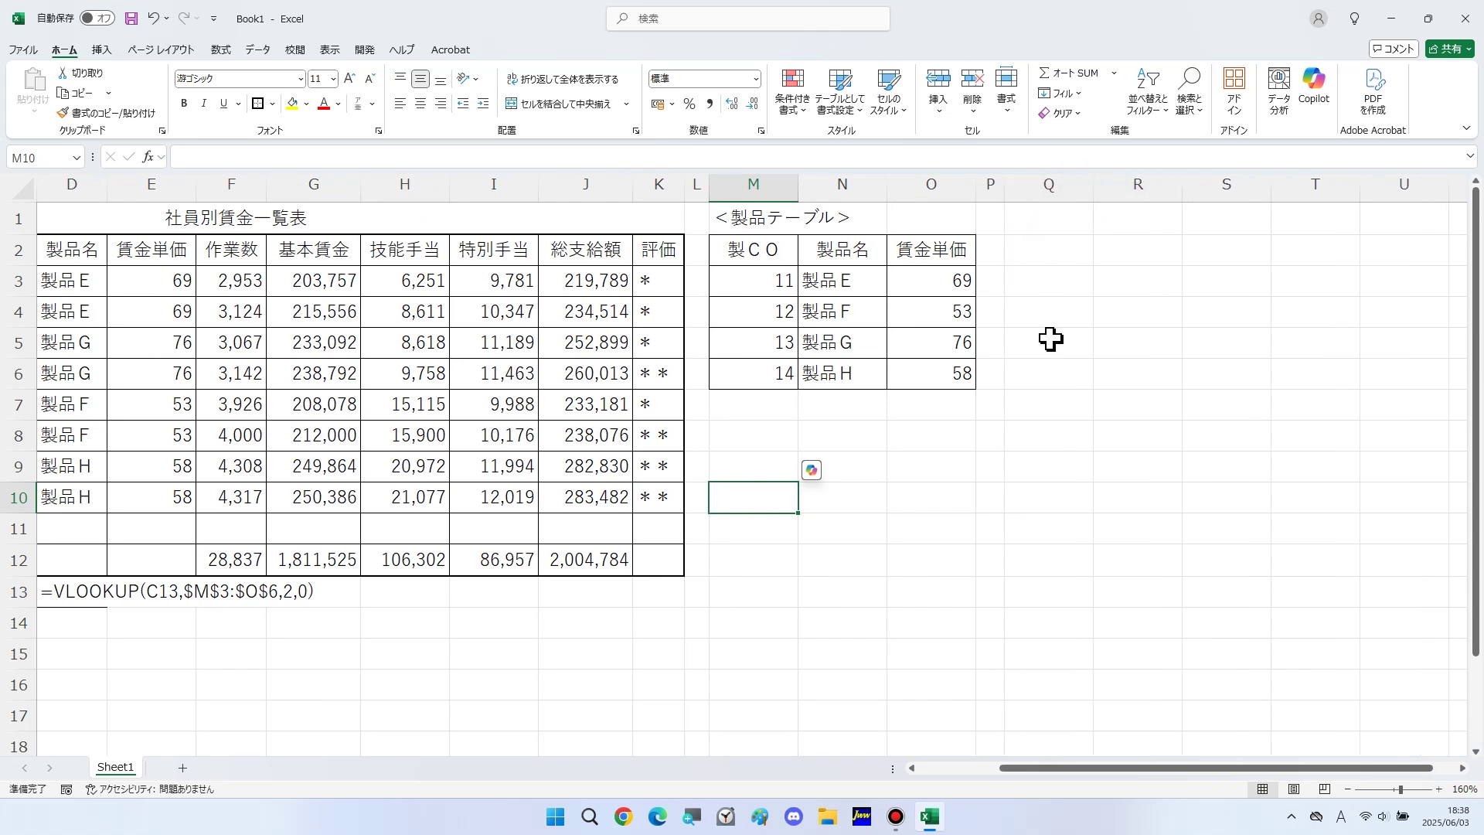
Step: Copy the headings 作業数, 基本賃金 and 総支給額 into R2:T2
click(235, 255)
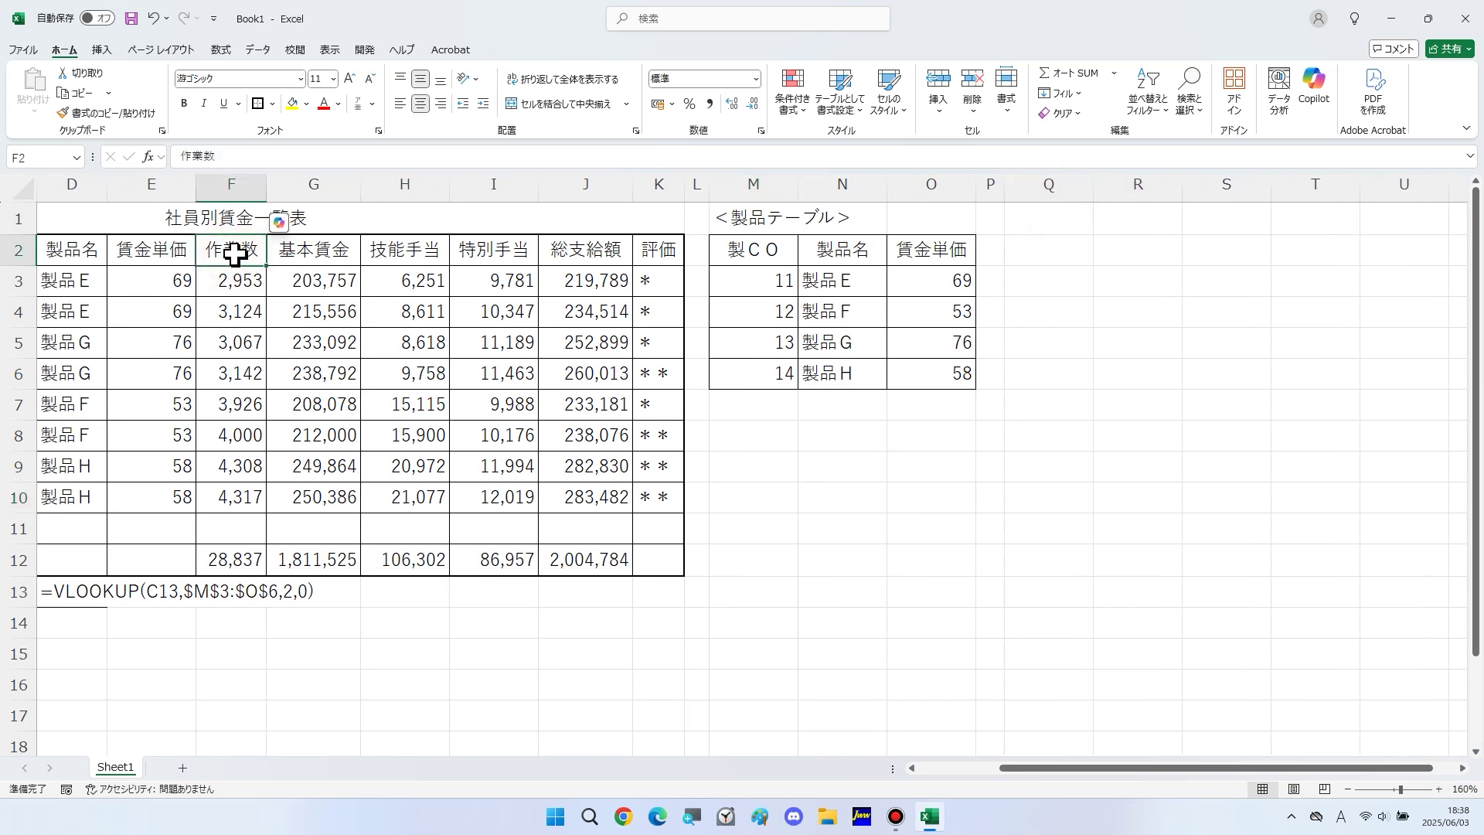
drag(235, 255, 313, 255)
ctrl+click(584, 259)
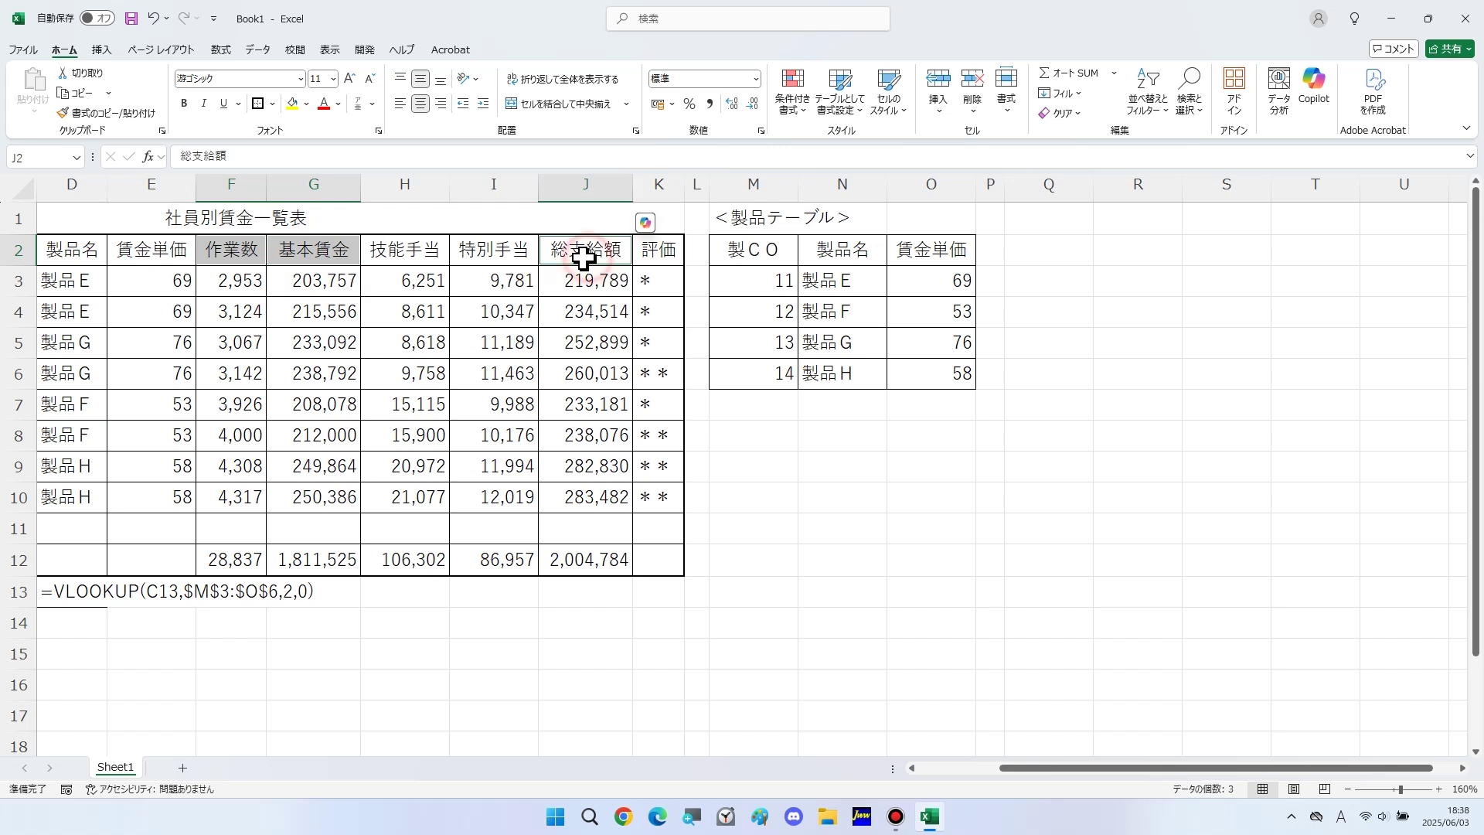
key(ctrl+c)
click(1130, 255)
key(ctrl+v)
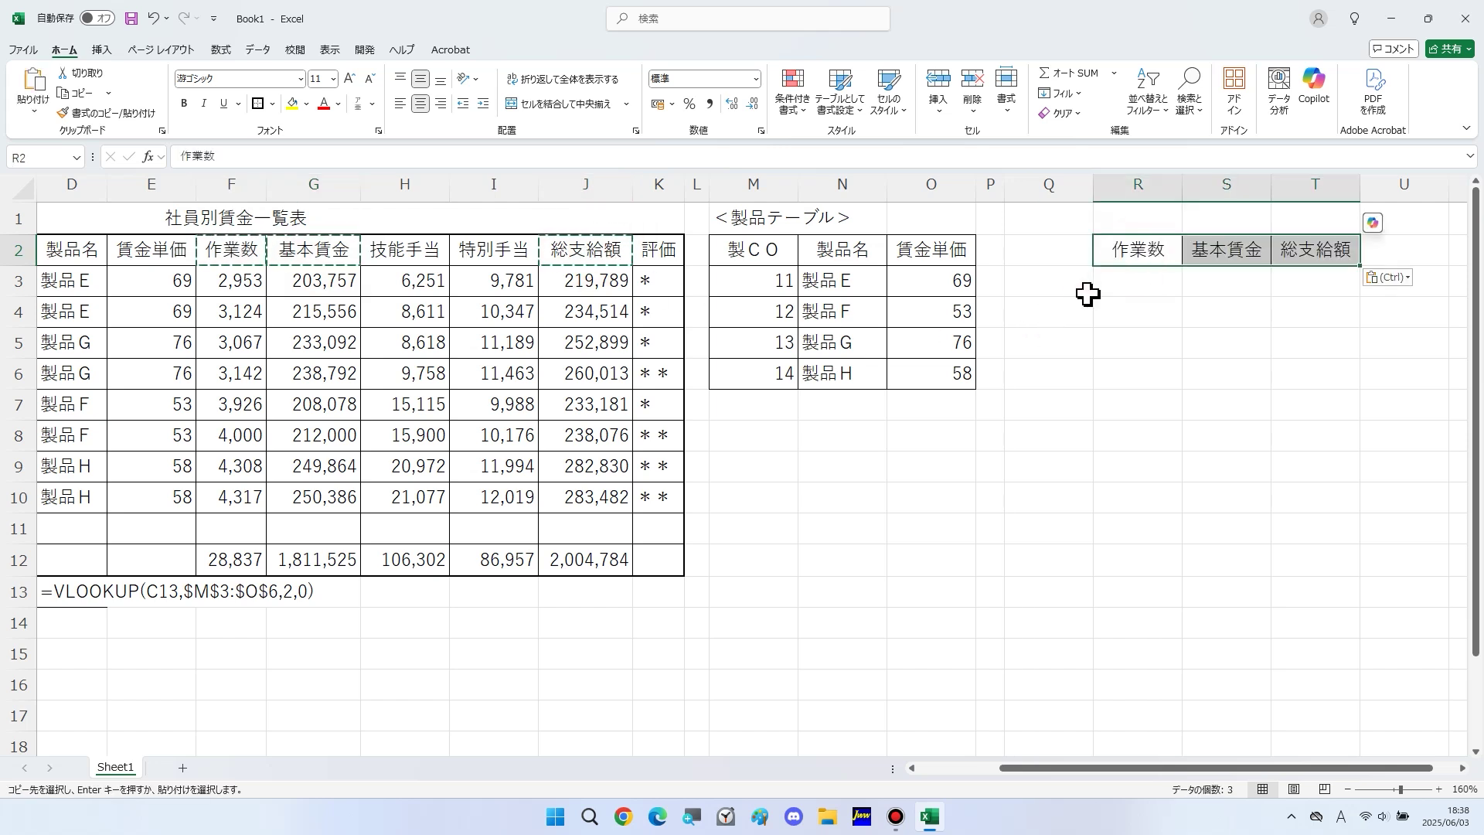
Step: Enter the row label 平均 in Q3
click(1071, 288)
key(Zenkaku_Hankaku)
text(heikin)
key(space)
key(Return)
key(Return)
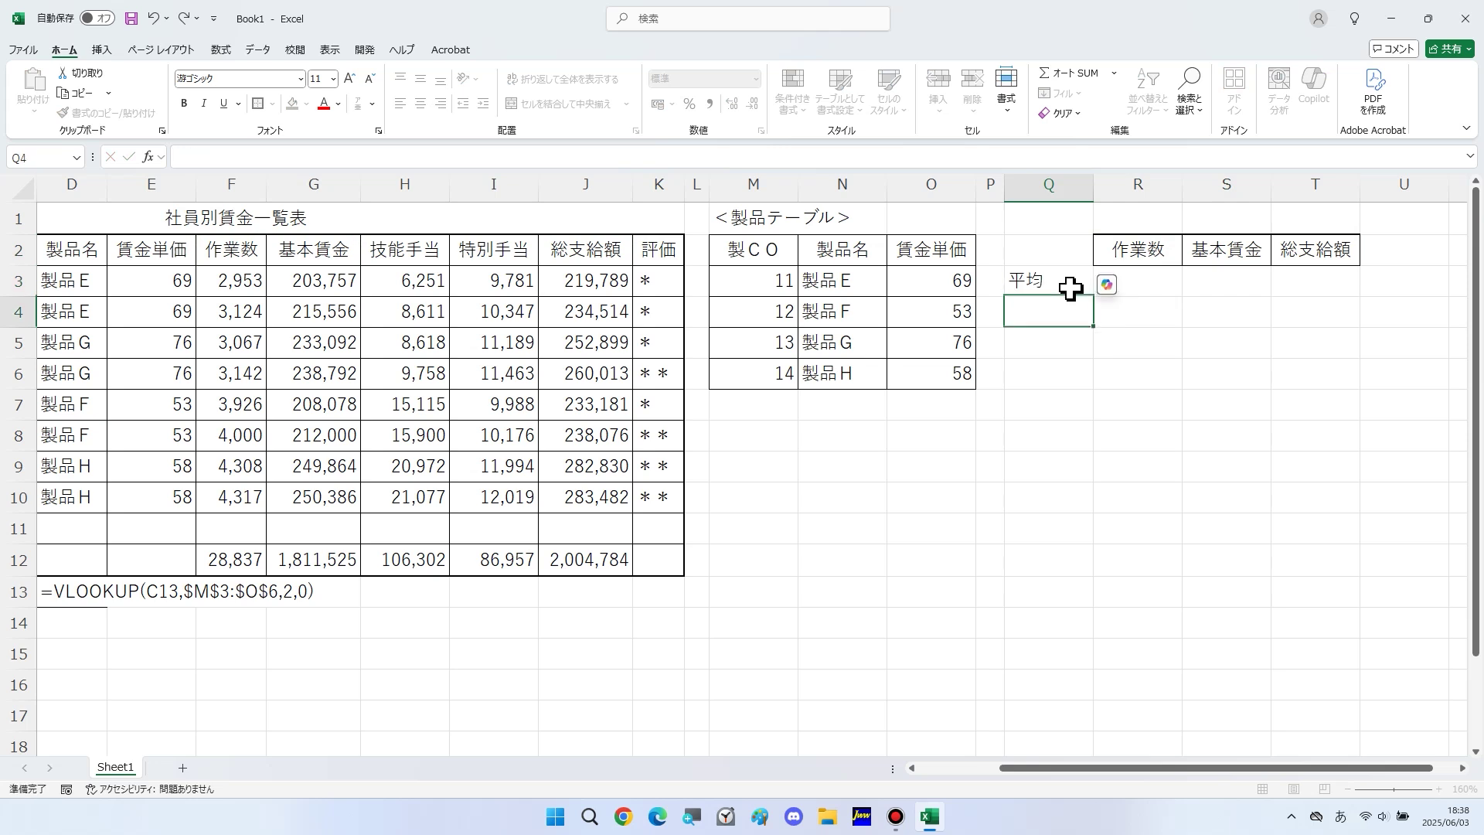
Step: Enter the row labels 最大 in Q4 and 最小 in Q5 of the summary table
text(saidai)
key(space)
key(Return)
key(Return)
text(saisyou)
key(space)
Step: Calculate the average of the 作業数 values in R3 with =AVERAGE(F3:F10)
click(1120, 283)
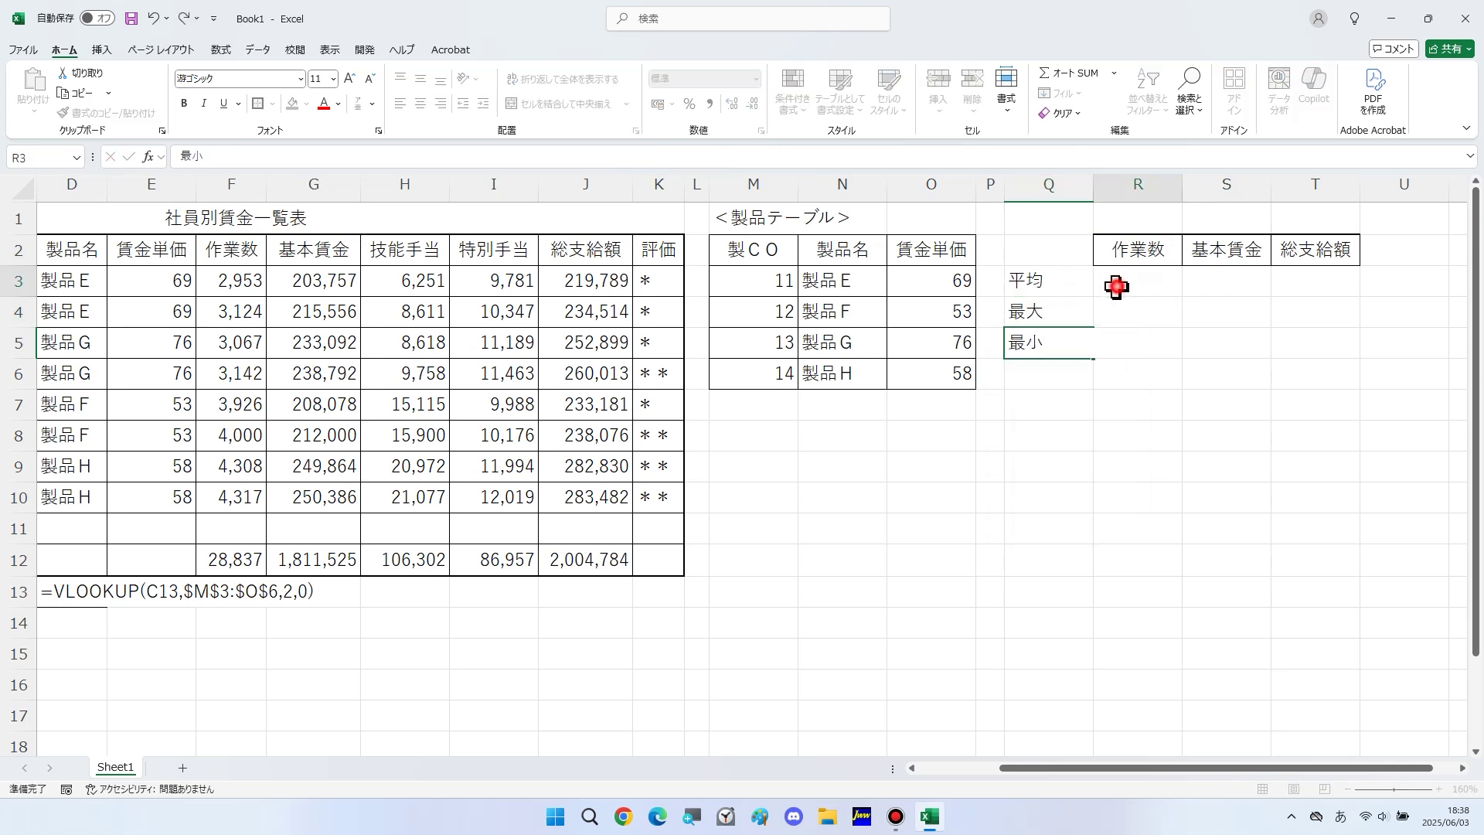
click(1114, 73)
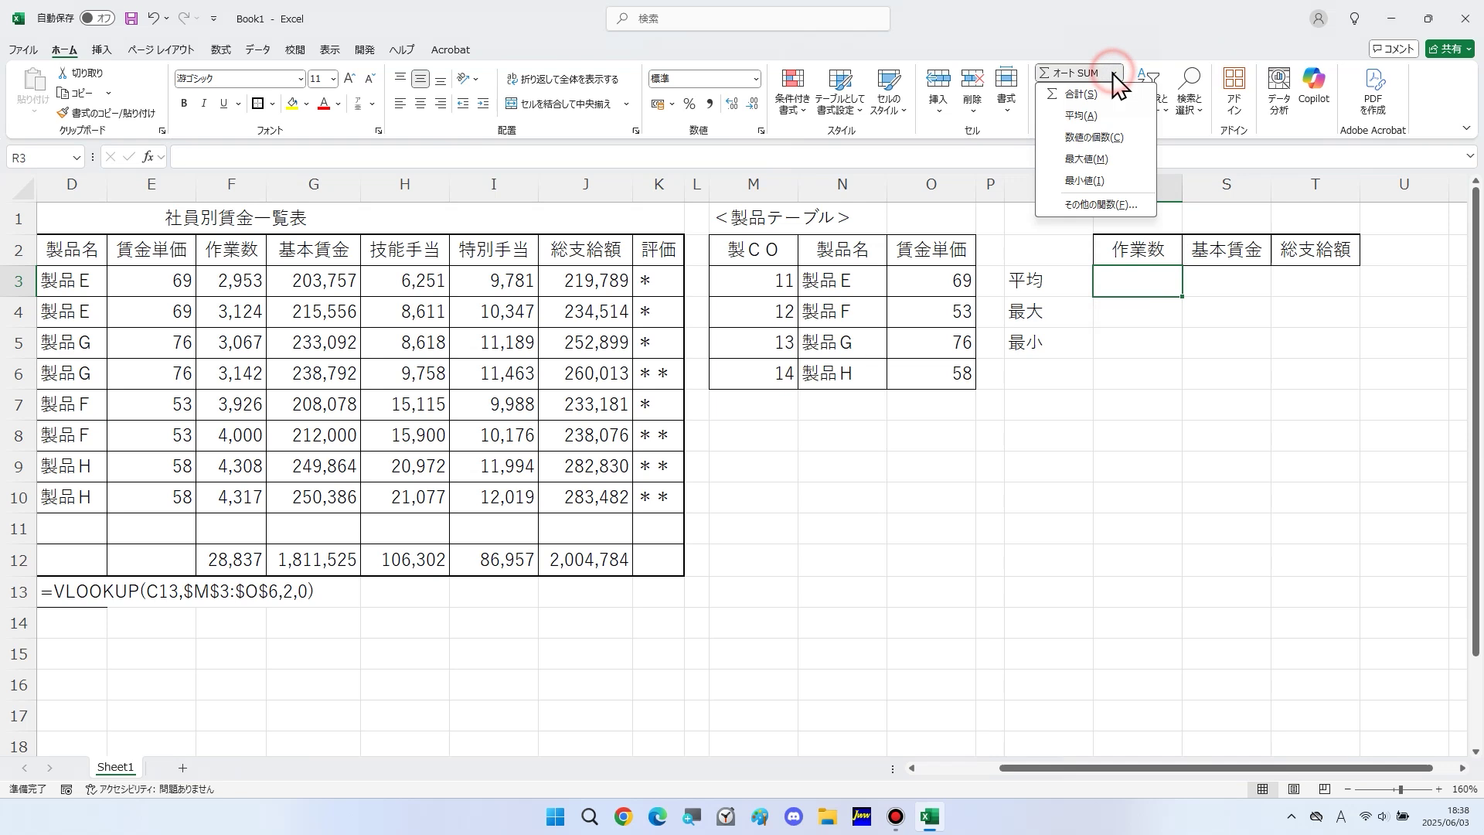
click(1107, 116)
drag(249, 291, 233, 493)
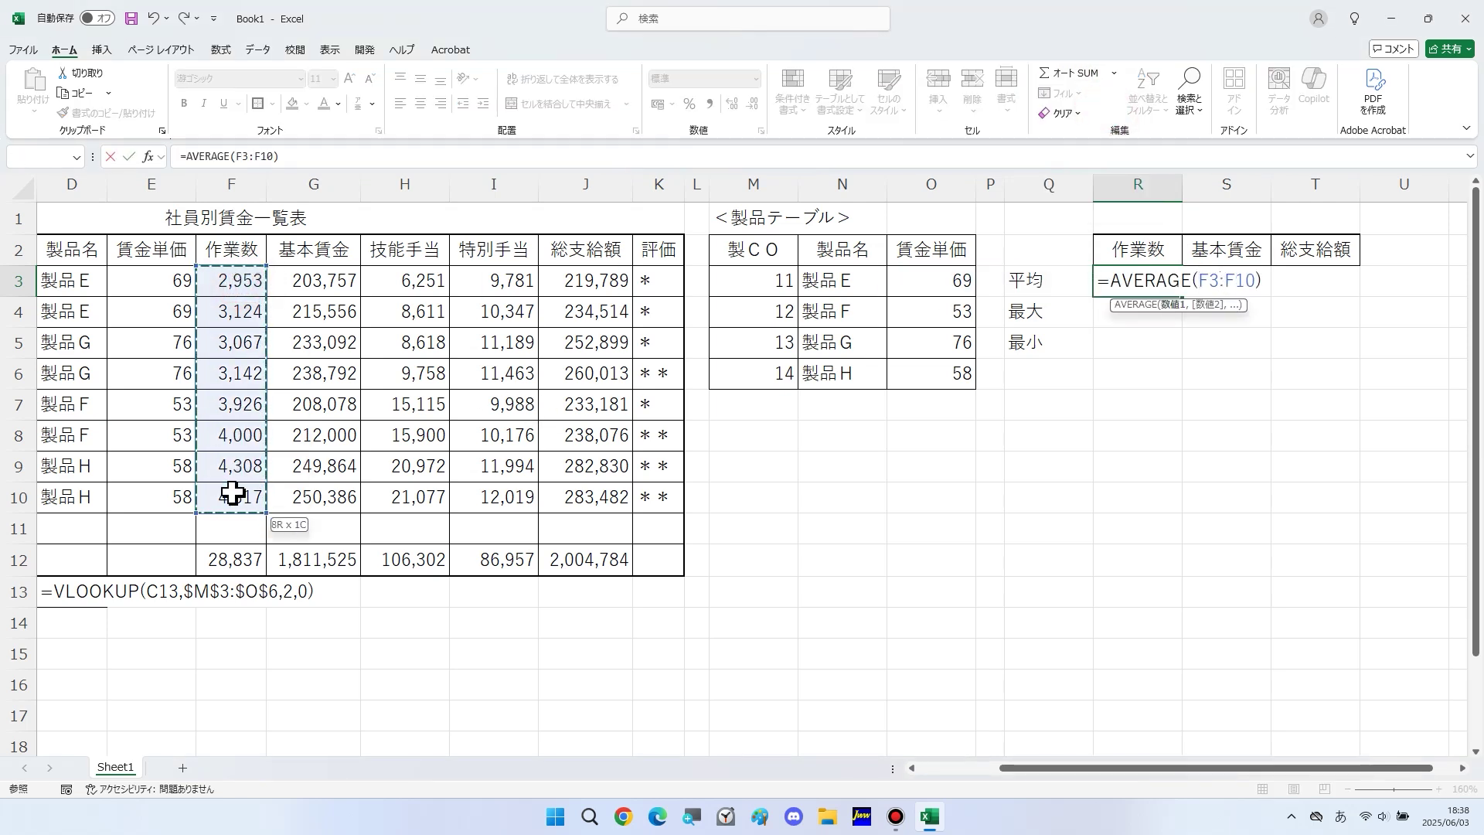
key(Return)
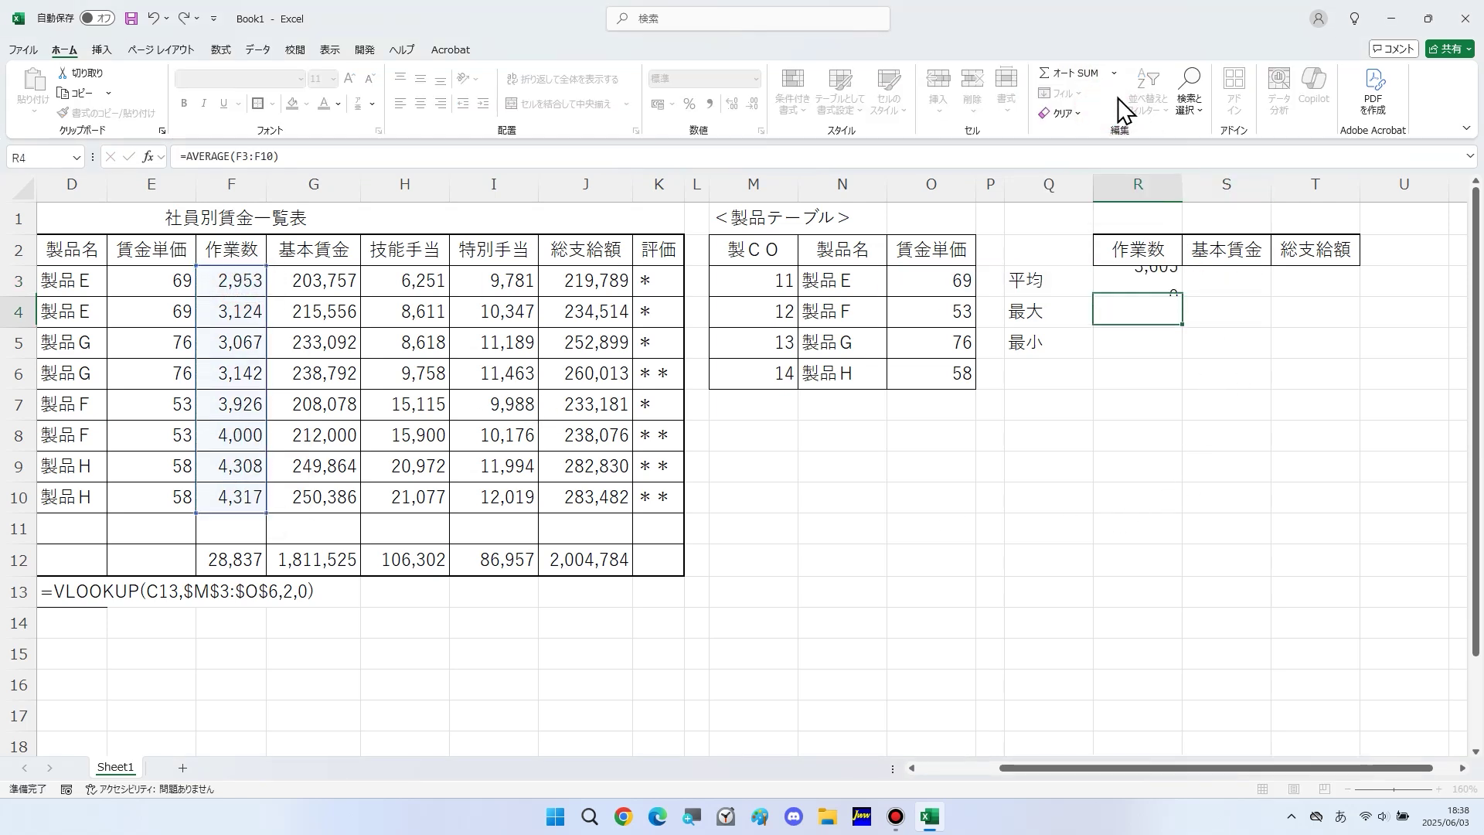
Step: Calculate the maximum and minimum 作業数 with =MAX(F3:F10) in R4 and =MIN(F3:F10) in R5
click(1114, 73)
click(1086, 158)
drag(244, 284, 233, 493)
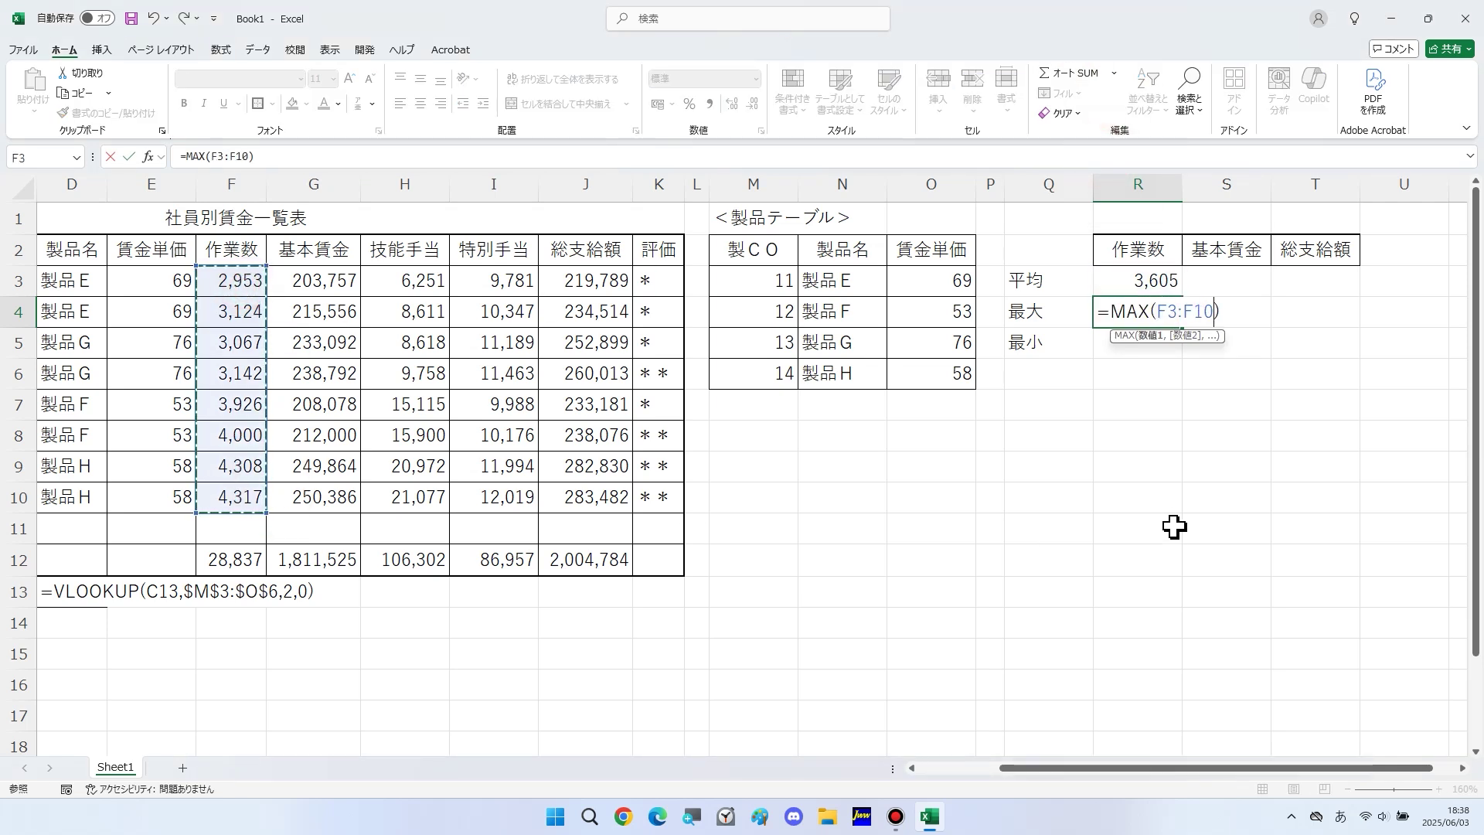
key(Return)
click(1114, 73)
click(1120, 174)
drag(248, 291, 237, 495)
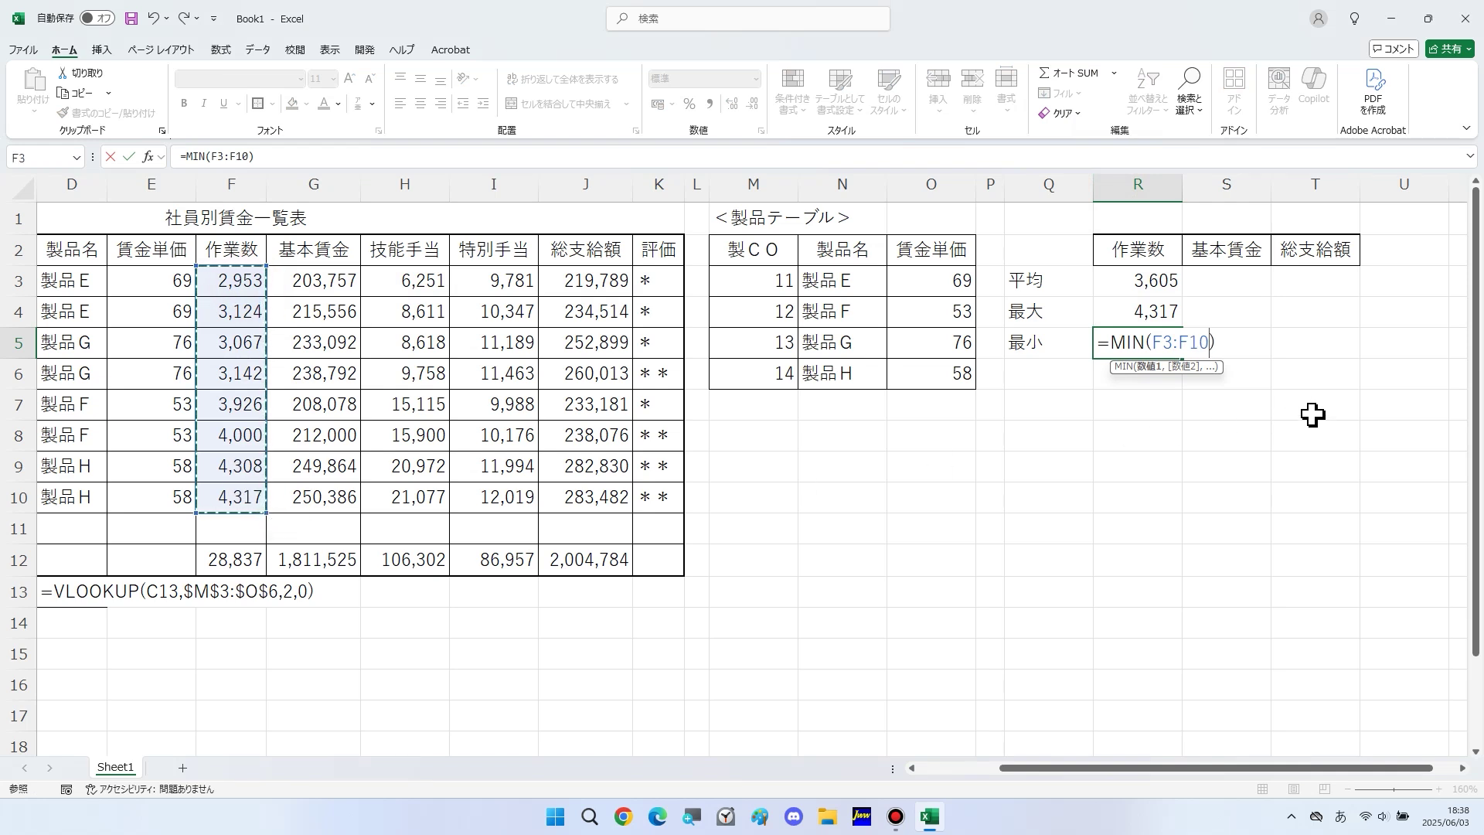
key(Return)
Step: Fill the formulas in R3:R5 across to column T and check the references of the three 基本賃金 formulas
drag(1164, 286, 1329, 444)
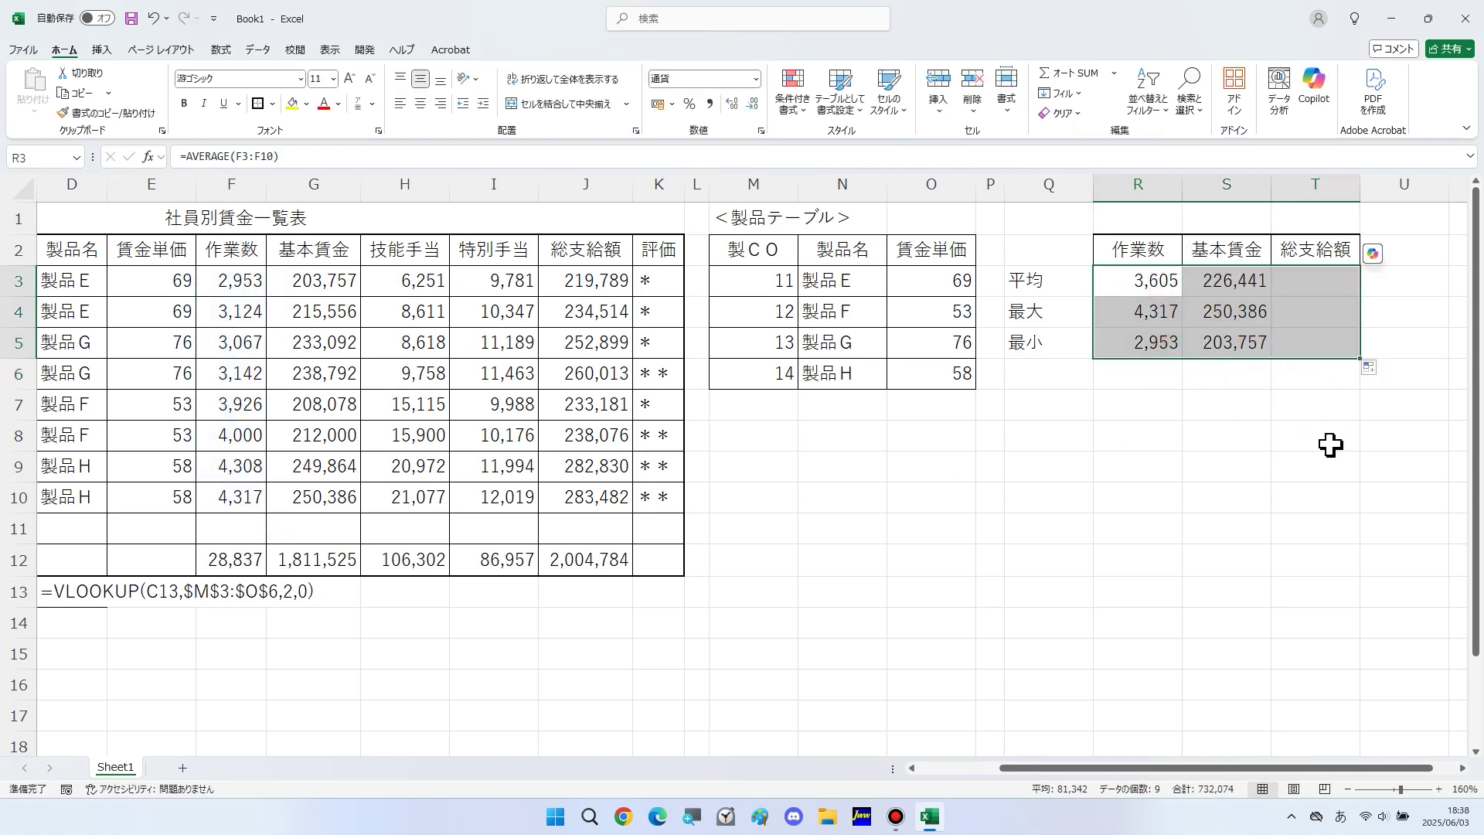
double_click(1234, 297)
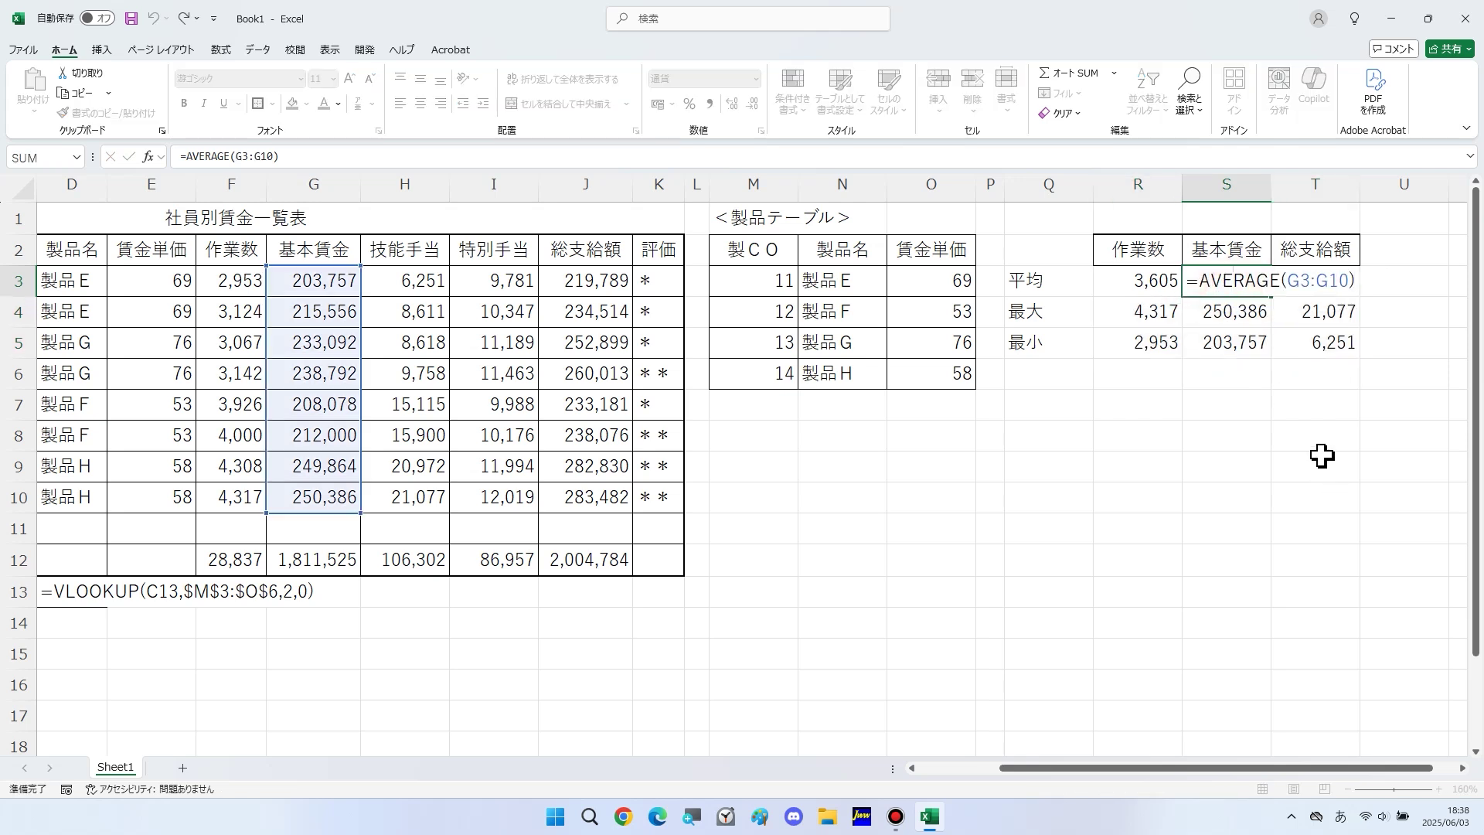
key(Return)
double_click(1237, 312)
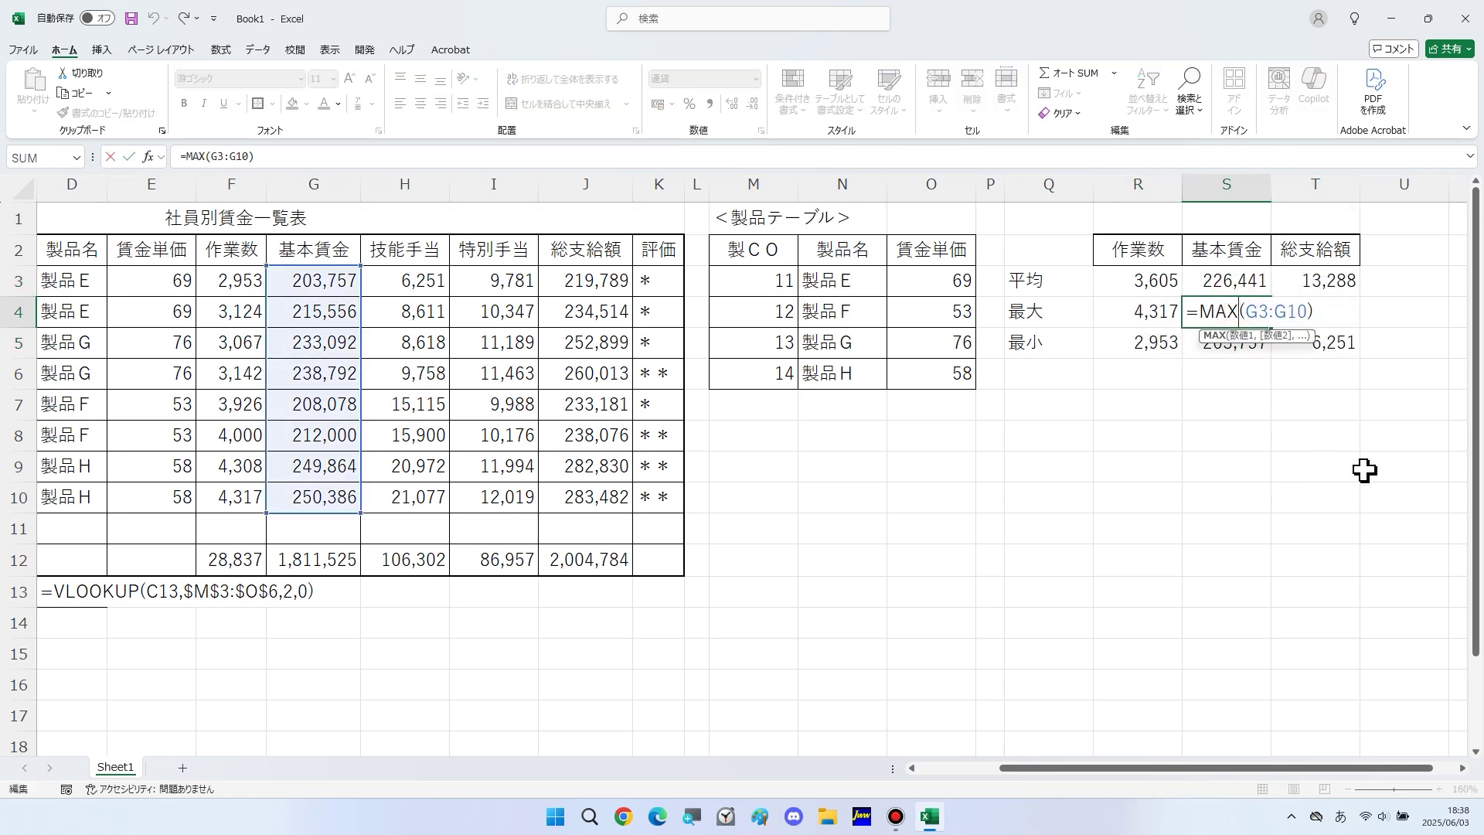
key(Return)
double_click(1231, 346)
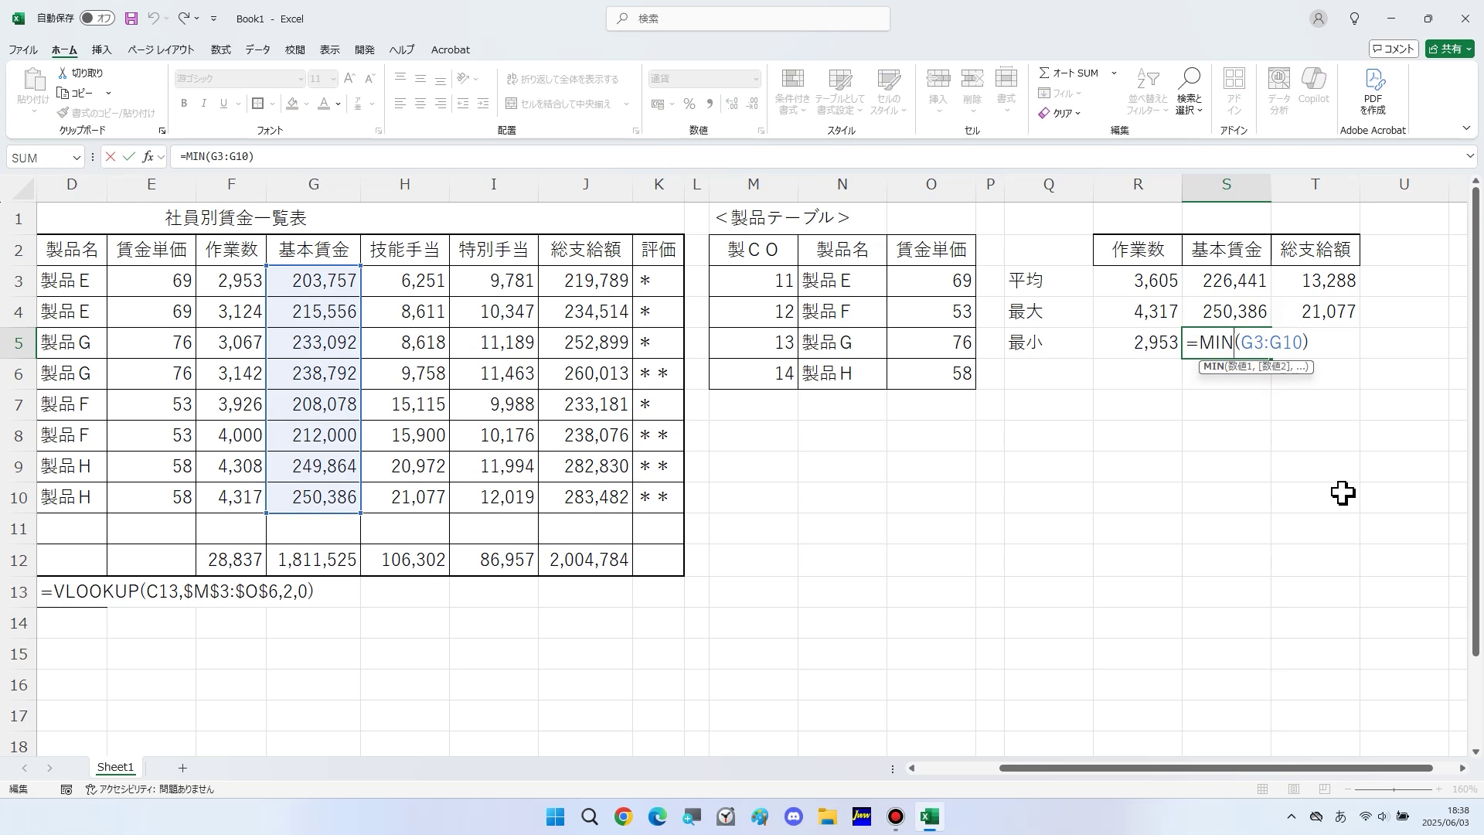
key(Return)
Step: Correct the 総支給額 formulas in T3:T5 so that AVERAGE, MAX and MIN all refer to J3:J10
double_click(1315, 284)
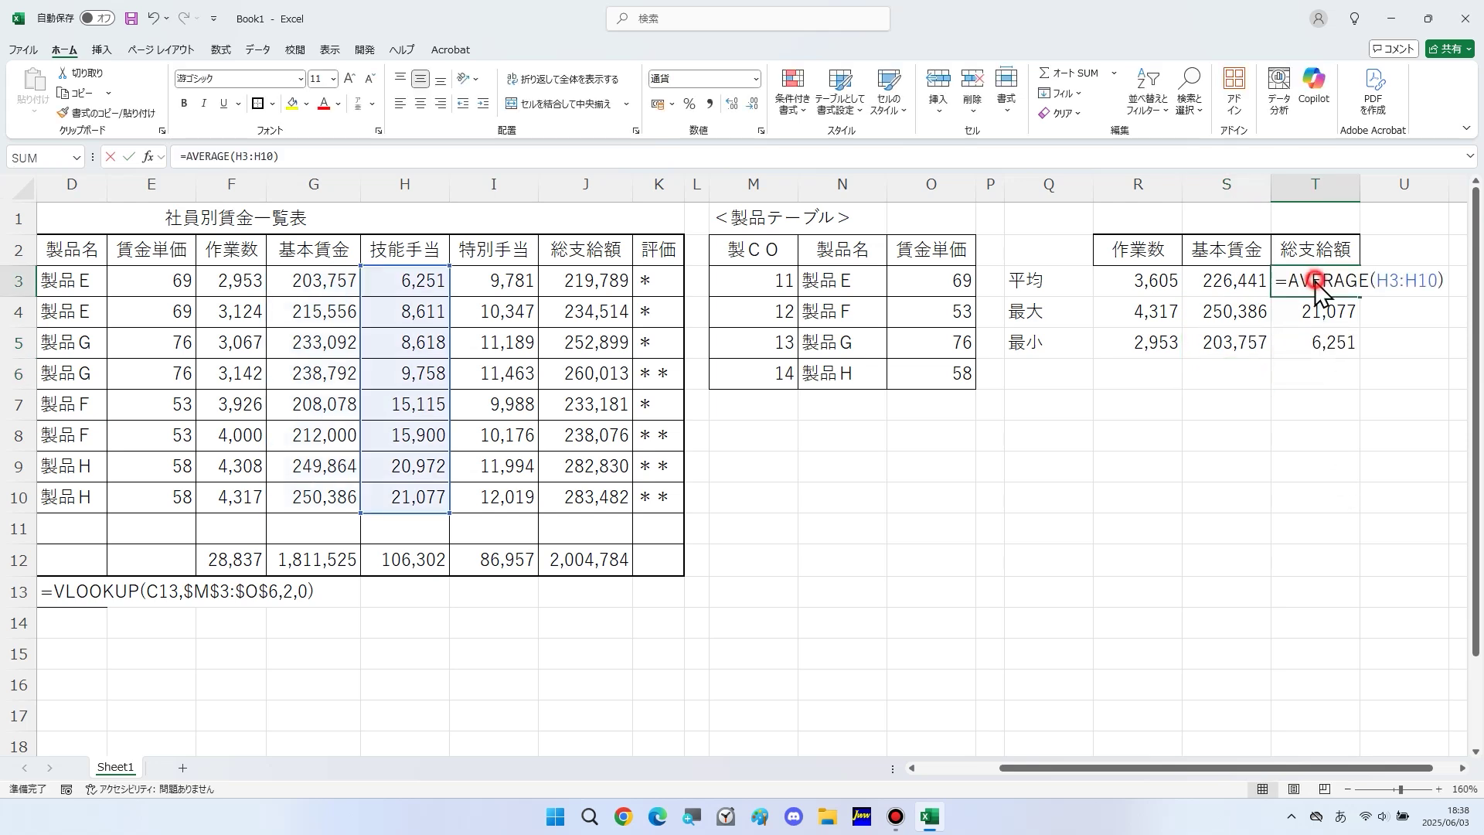
drag(458, 349, 634, 348)
key(Return)
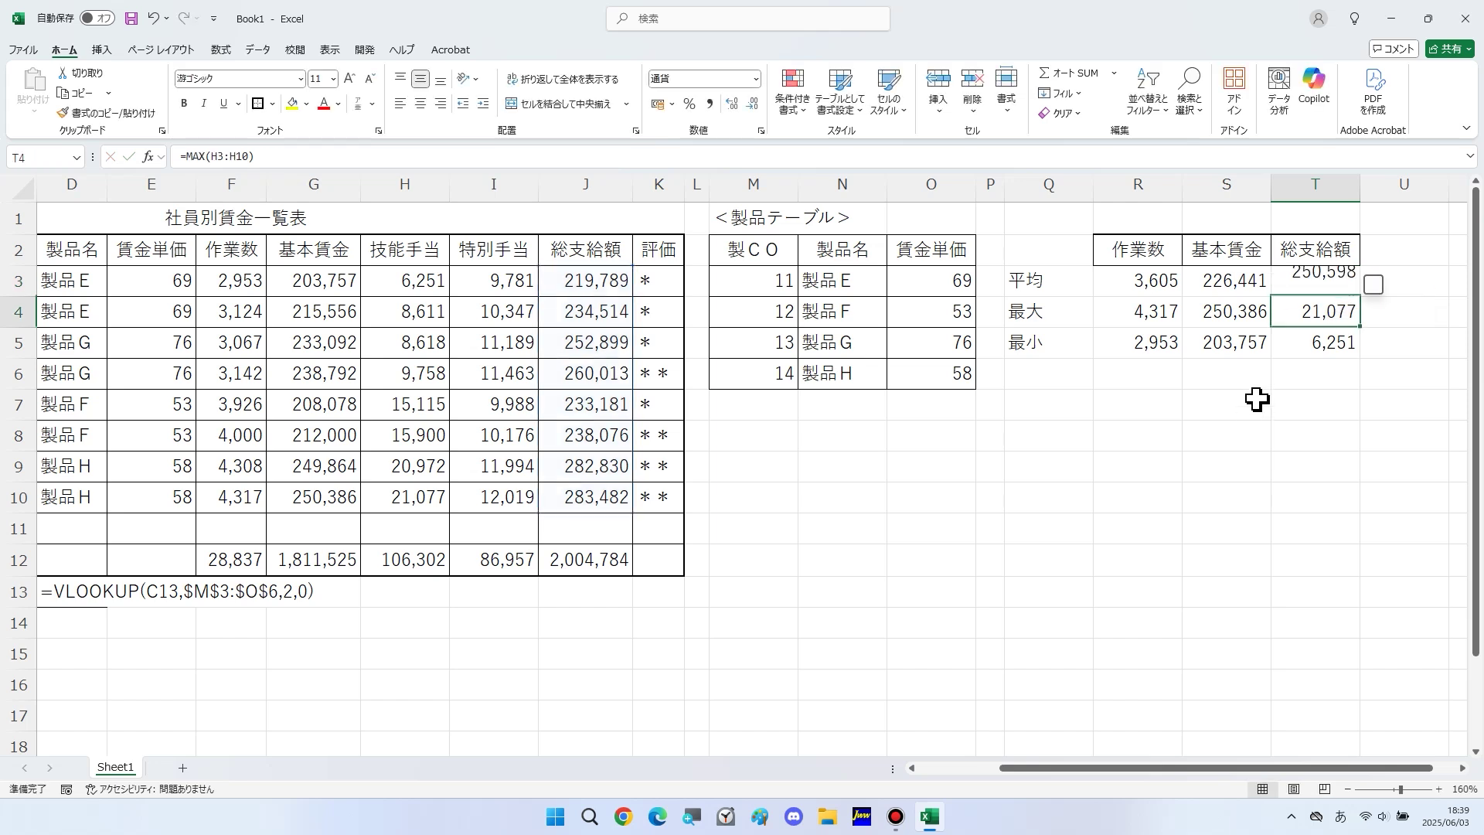
double_click(1303, 313)
drag(449, 389, 596, 381)
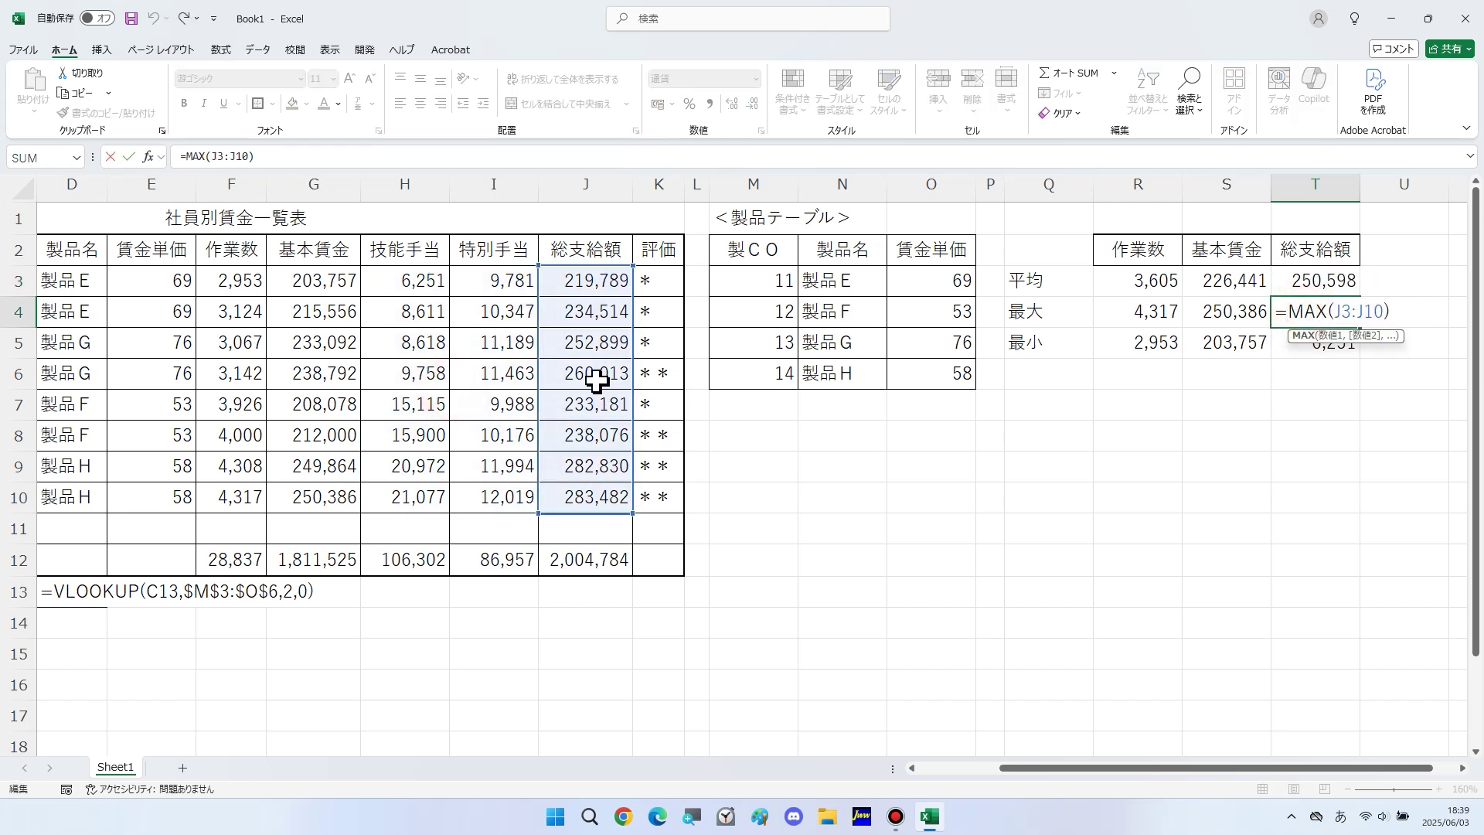
key(Return)
double_click(1307, 343)
drag(441, 431, 616, 432)
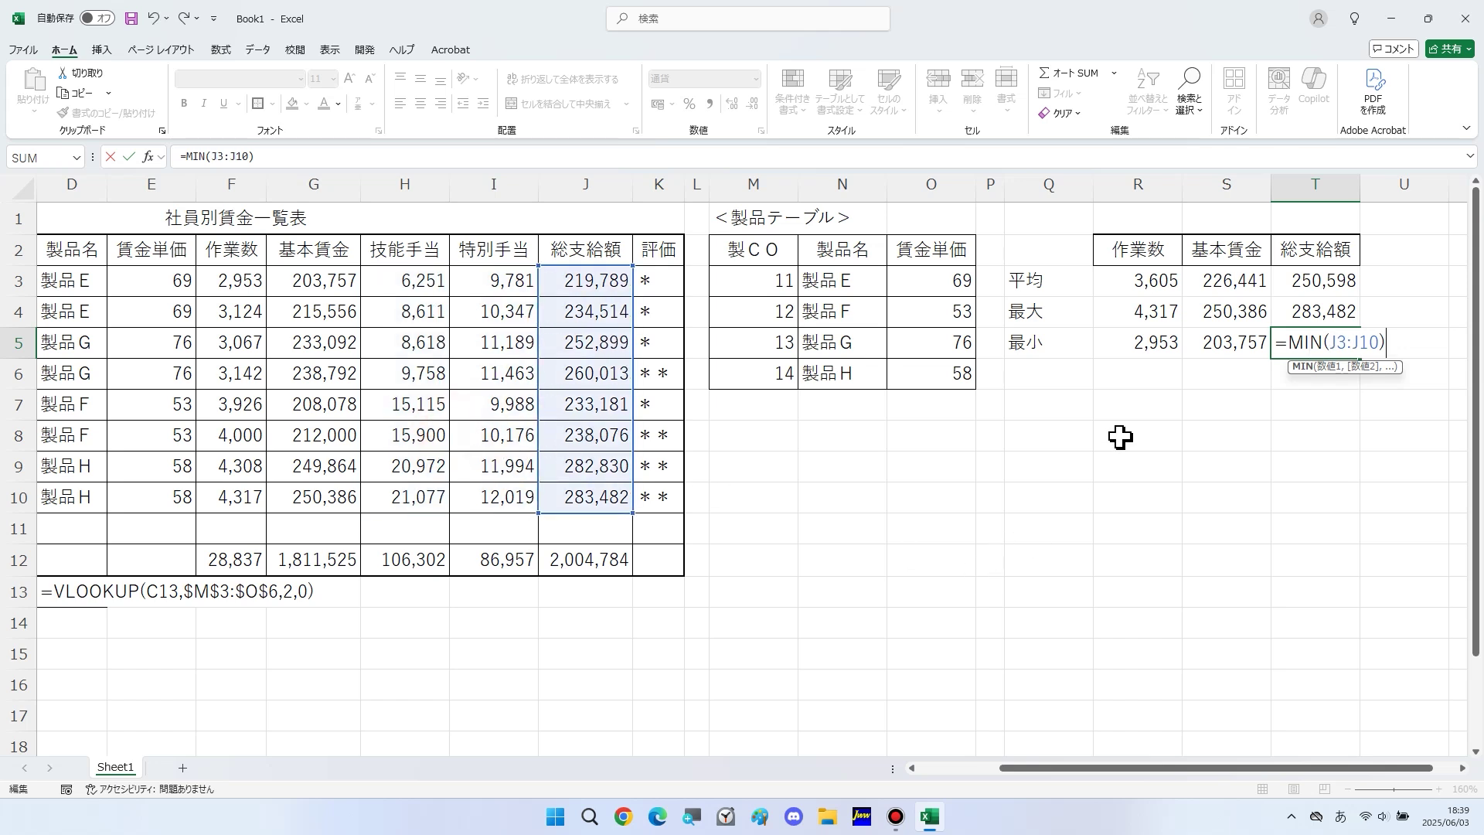
key(Return)
Step: Apply grid borders and a thick outside border to R2:T5
drag(1140, 259, 1299, 344)
click(274, 107)
click(301, 260)
click(273, 106)
click(302, 301)
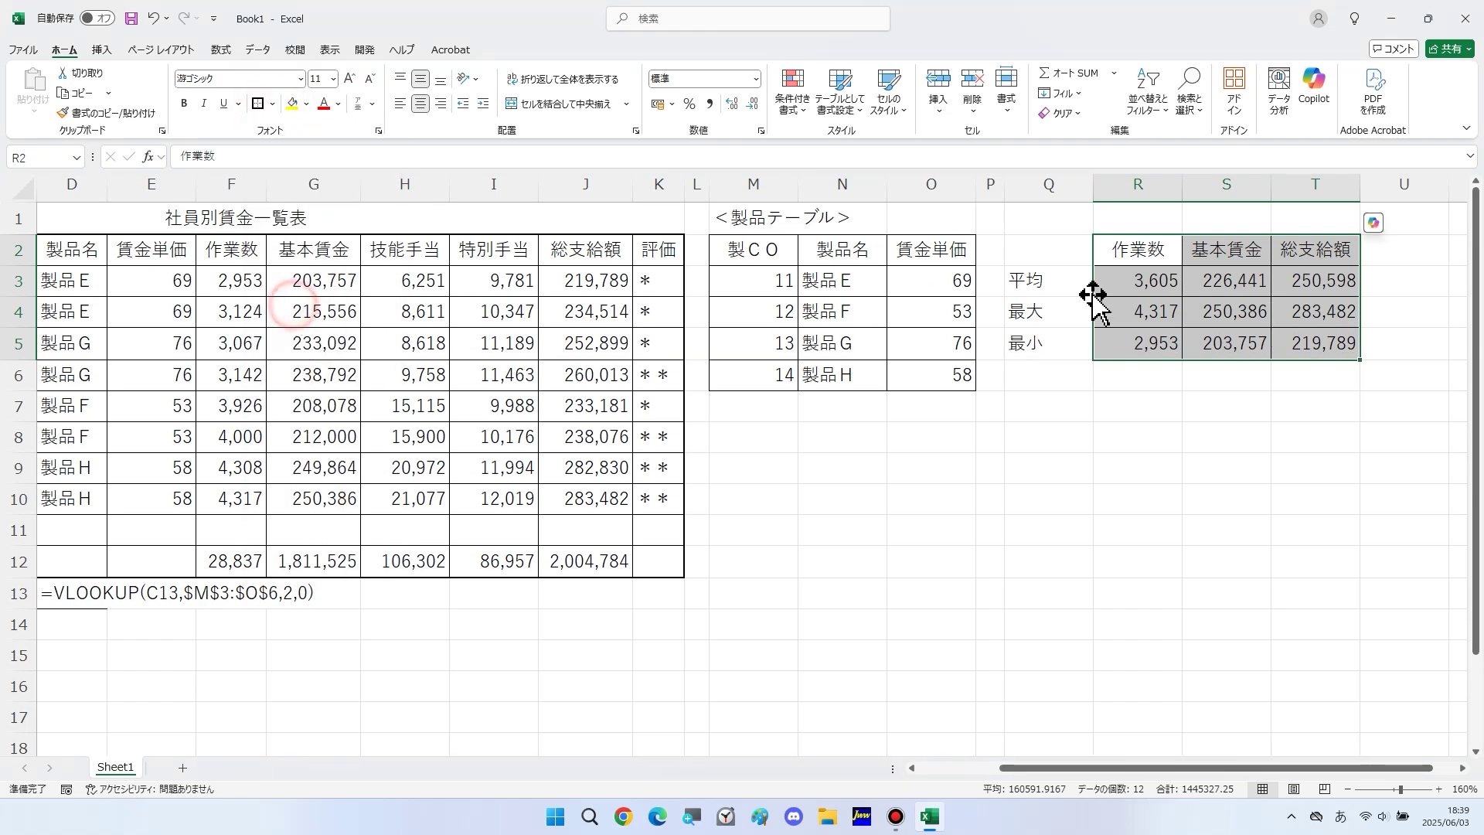
Step: Apply grid borders and a thick outside border to the whole summary table Q2:T5
click(1065, 259)
drag(1064, 259, 1295, 352)
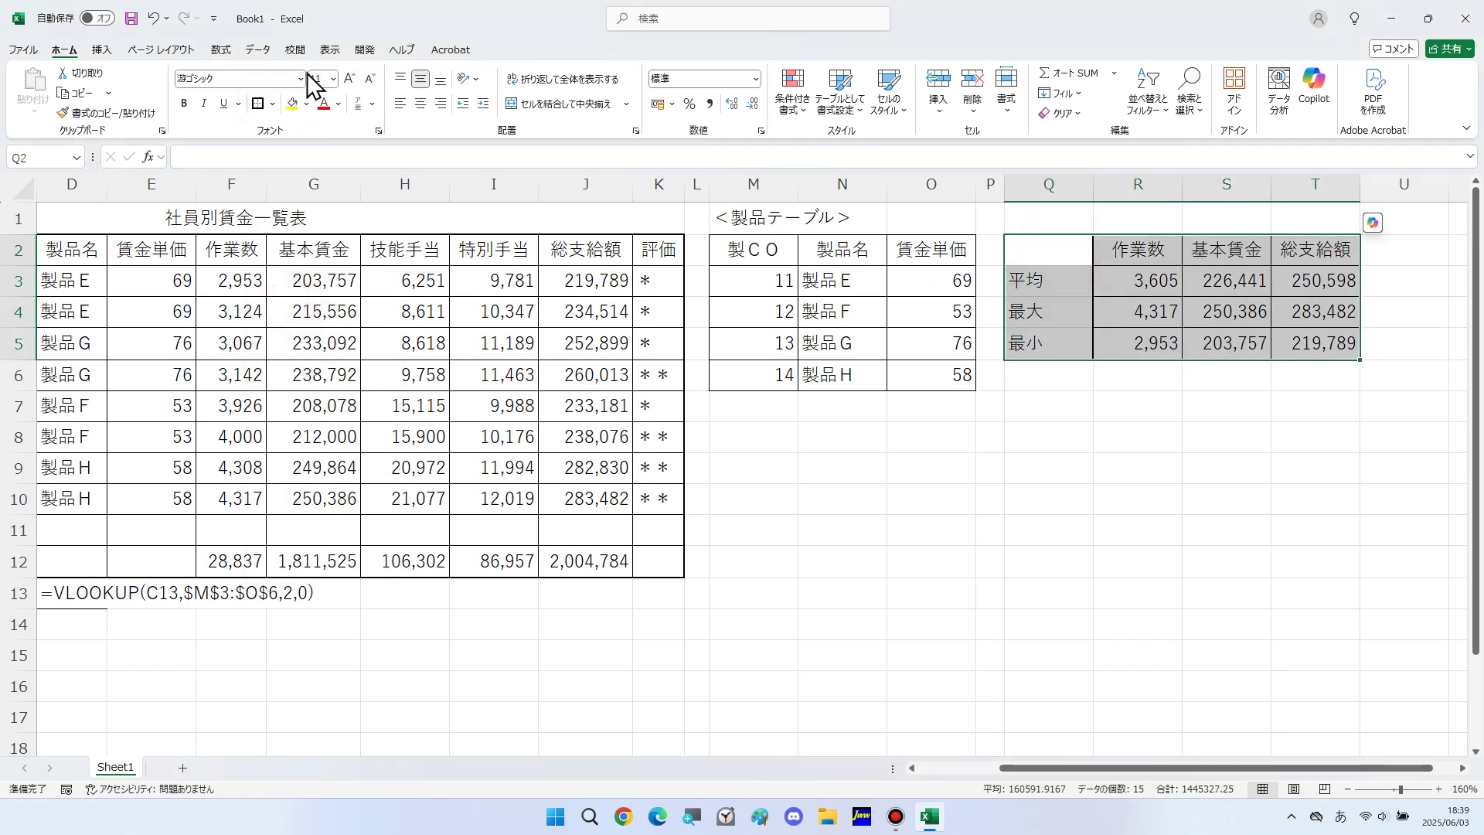
click(274, 107)
click(287, 279)
click(273, 105)
click(301, 301)
Step: Auto-fit the widths of columns Q to T and centre the row labels in Q3:Q5
drag(1315, 184, 1030, 184)
double_click(1094, 184)
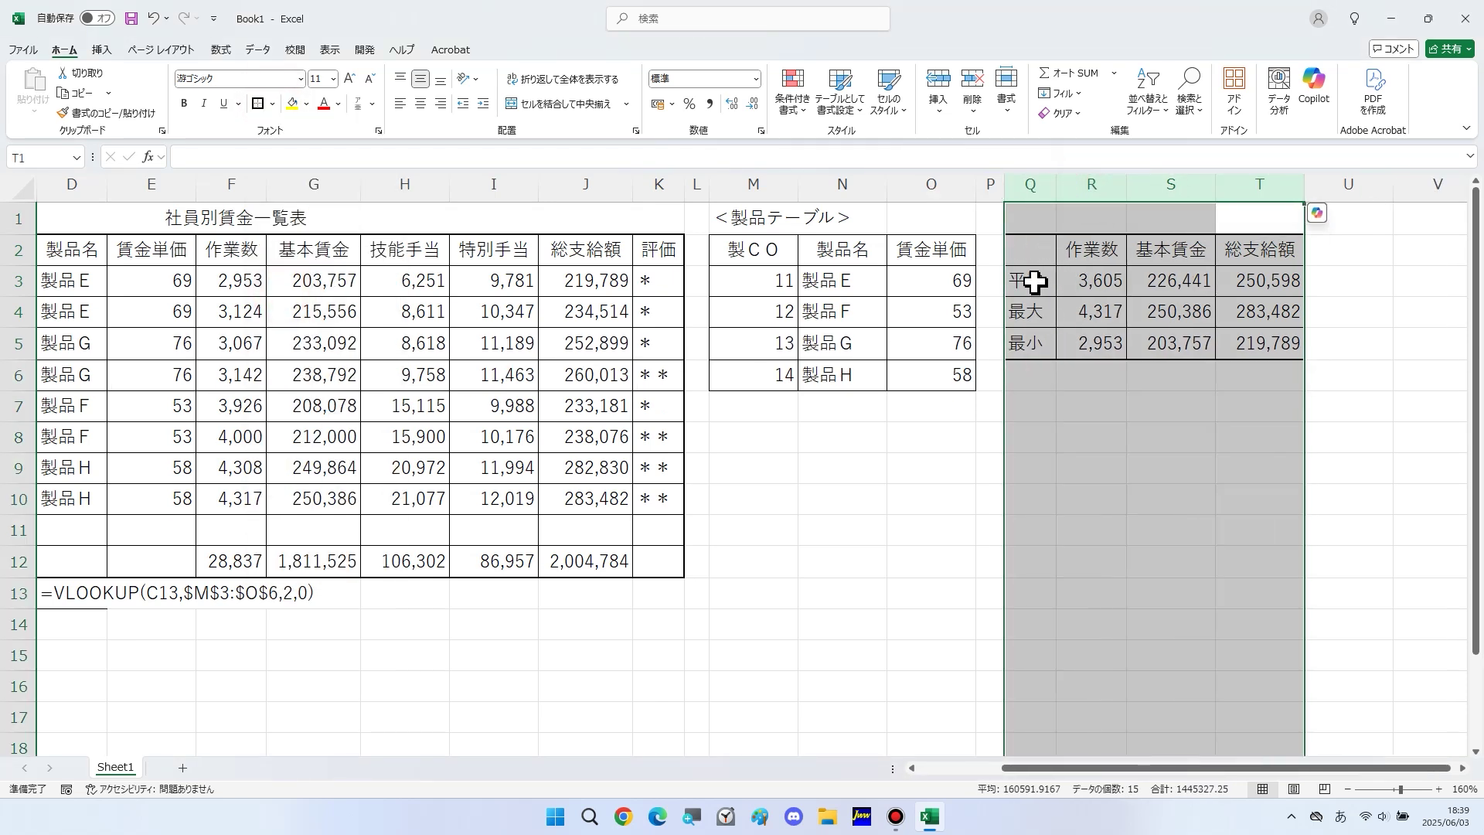
drag(1034, 283, 1027, 334)
click(421, 103)
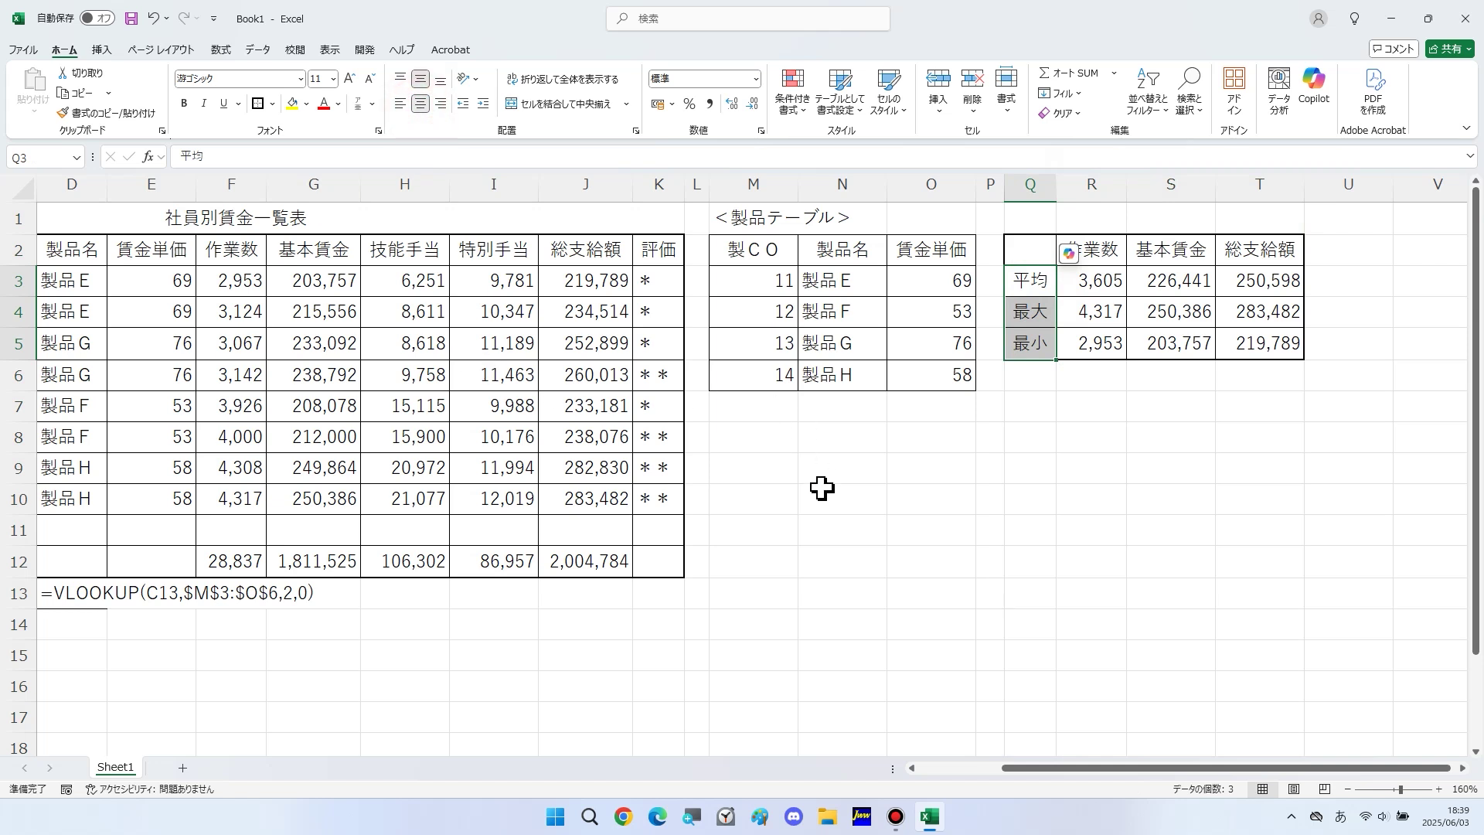
Step: Insert a 2-D clustered column chart from B2:B10 and J2:J10 and move it below the product table
click(915, 769)
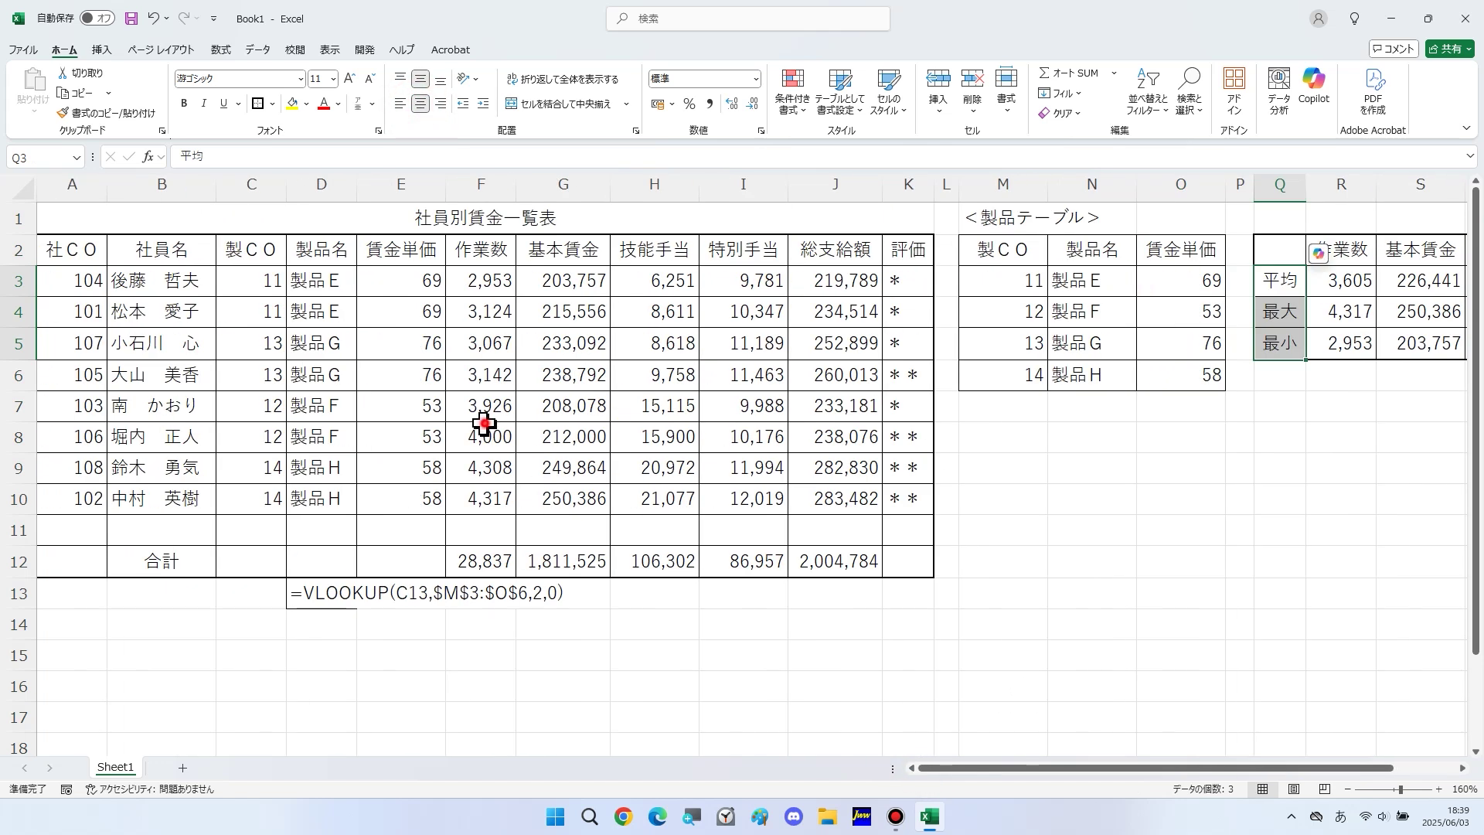
click(483, 423)
drag(818, 261, 815, 488)
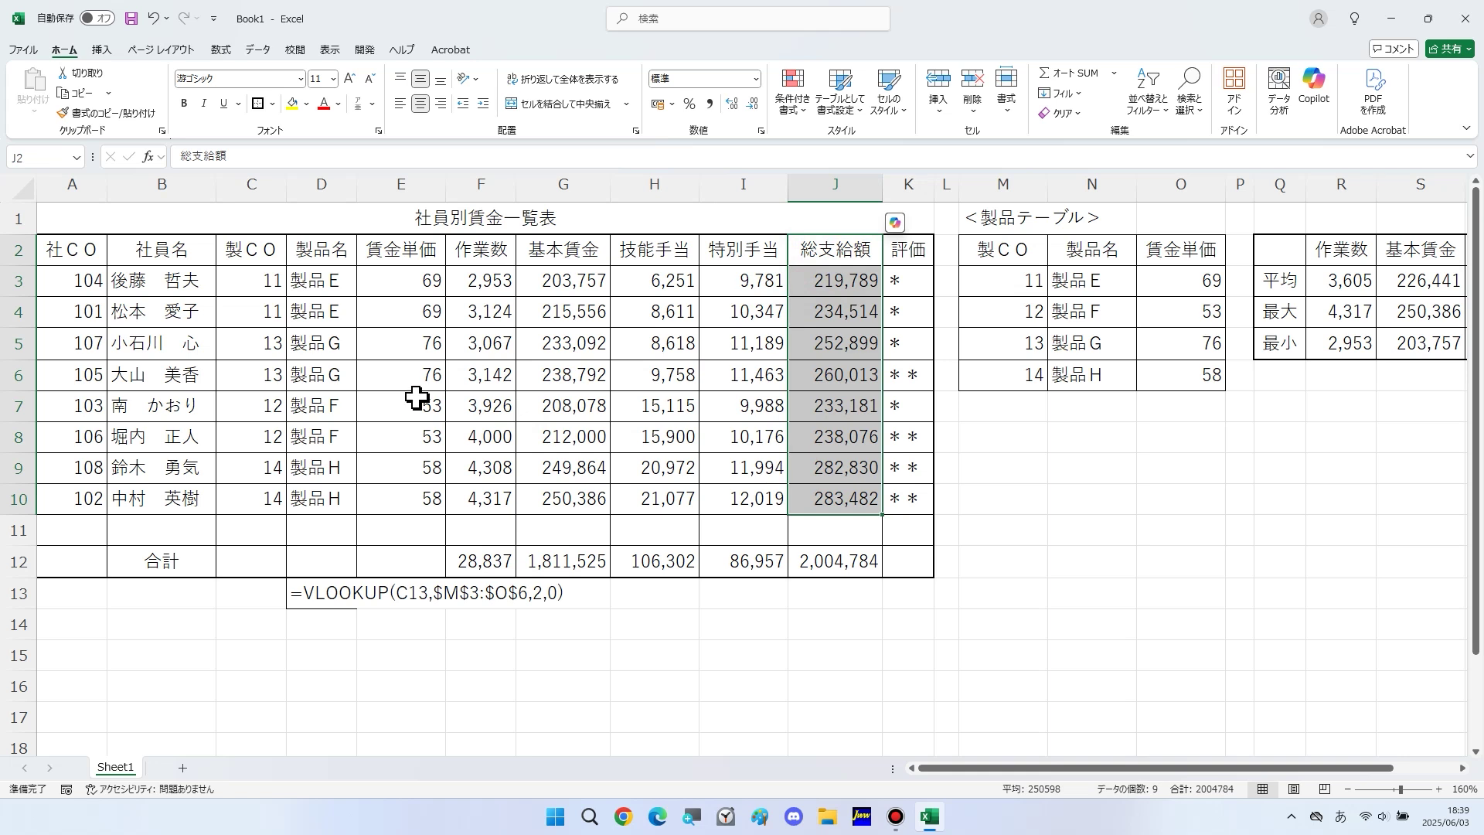
drag(216, 261, 238, 480)
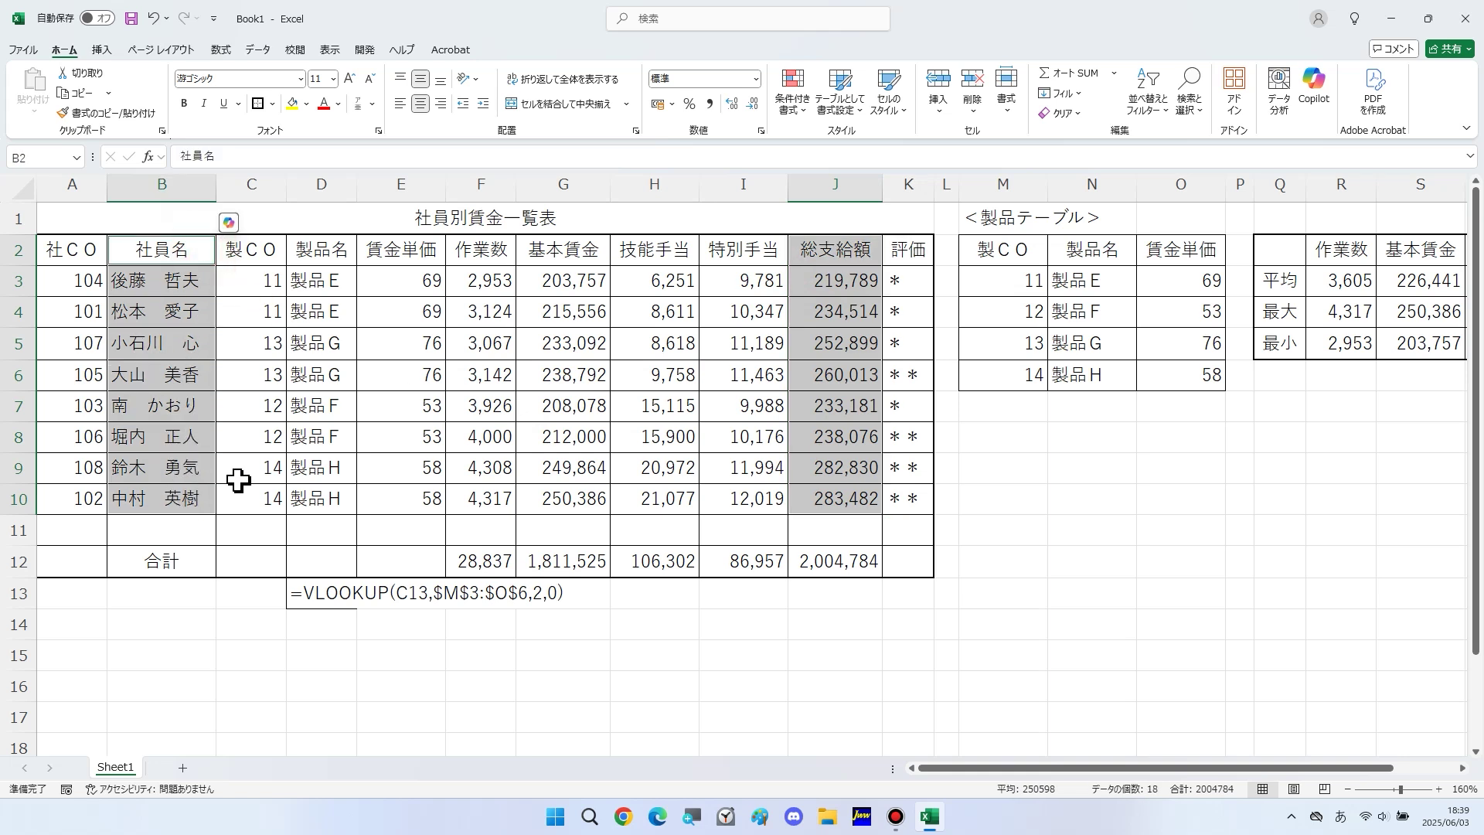
click(101, 49)
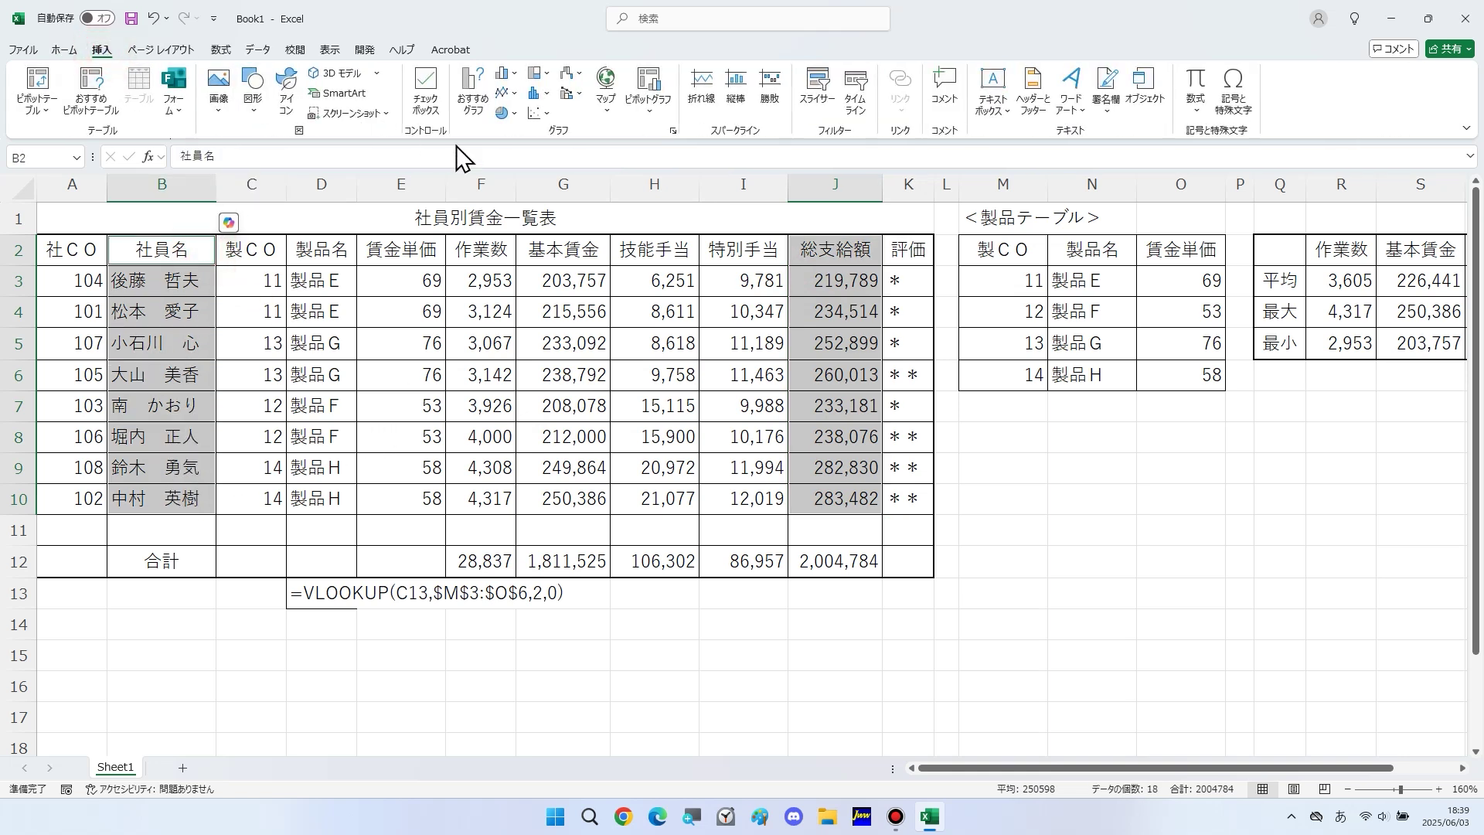
click(506, 75)
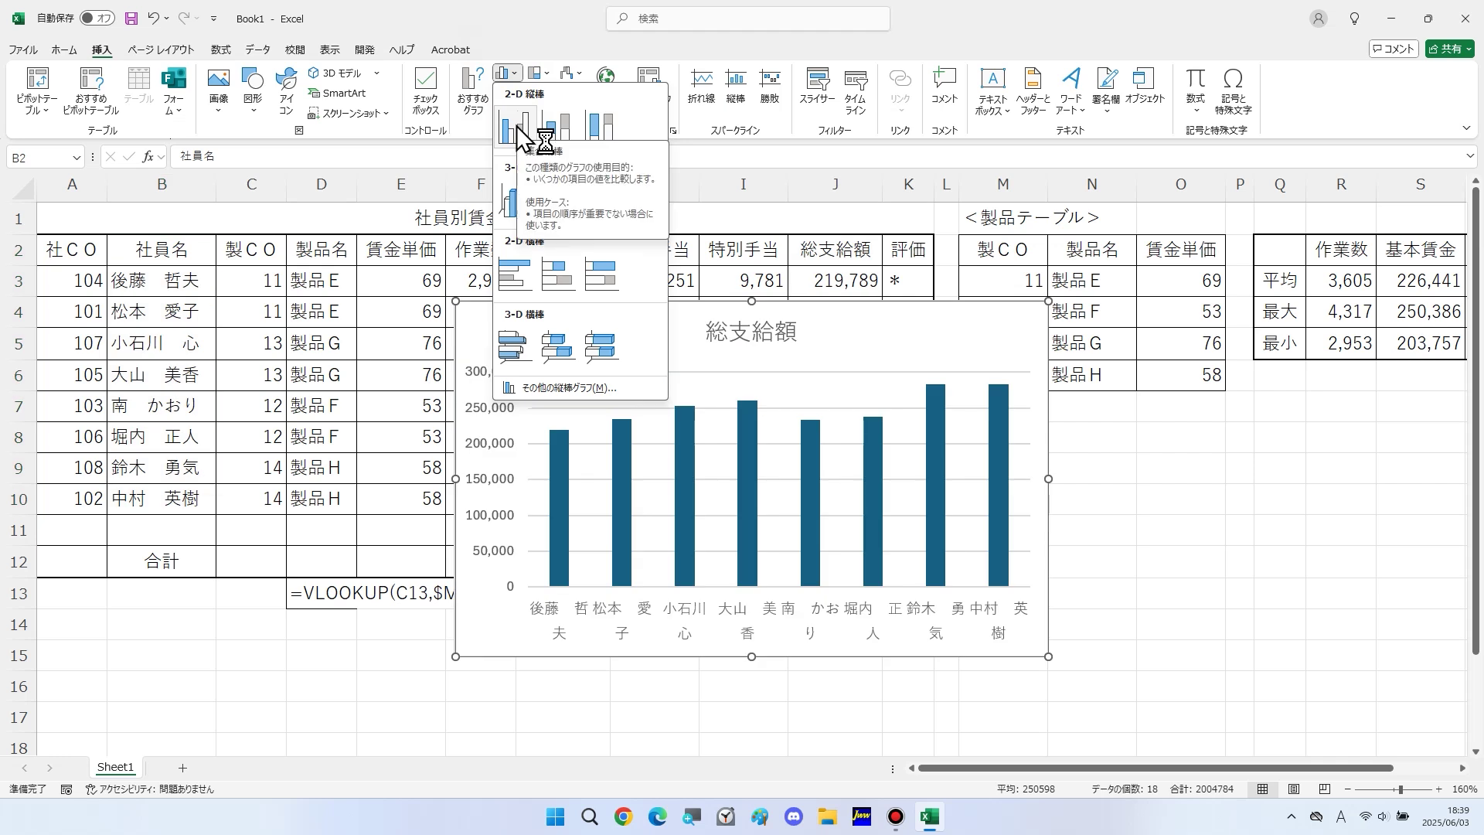
click(519, 133)
drag(600, 317, 1103, 438)
Step: Change the chart title to 社員別の総支給額
scroll(1063, 503, down, 2)
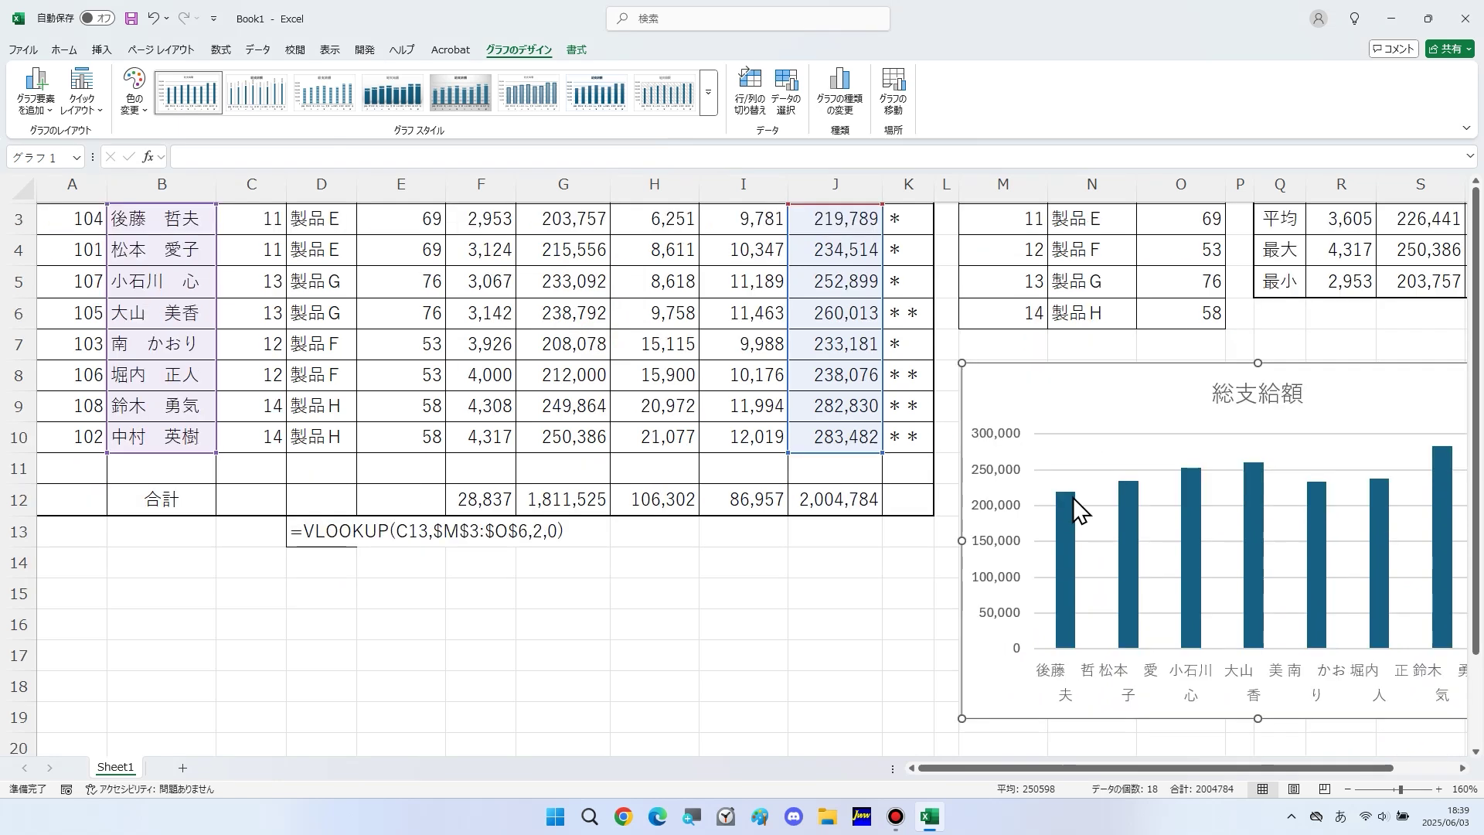
click(1465, 769)
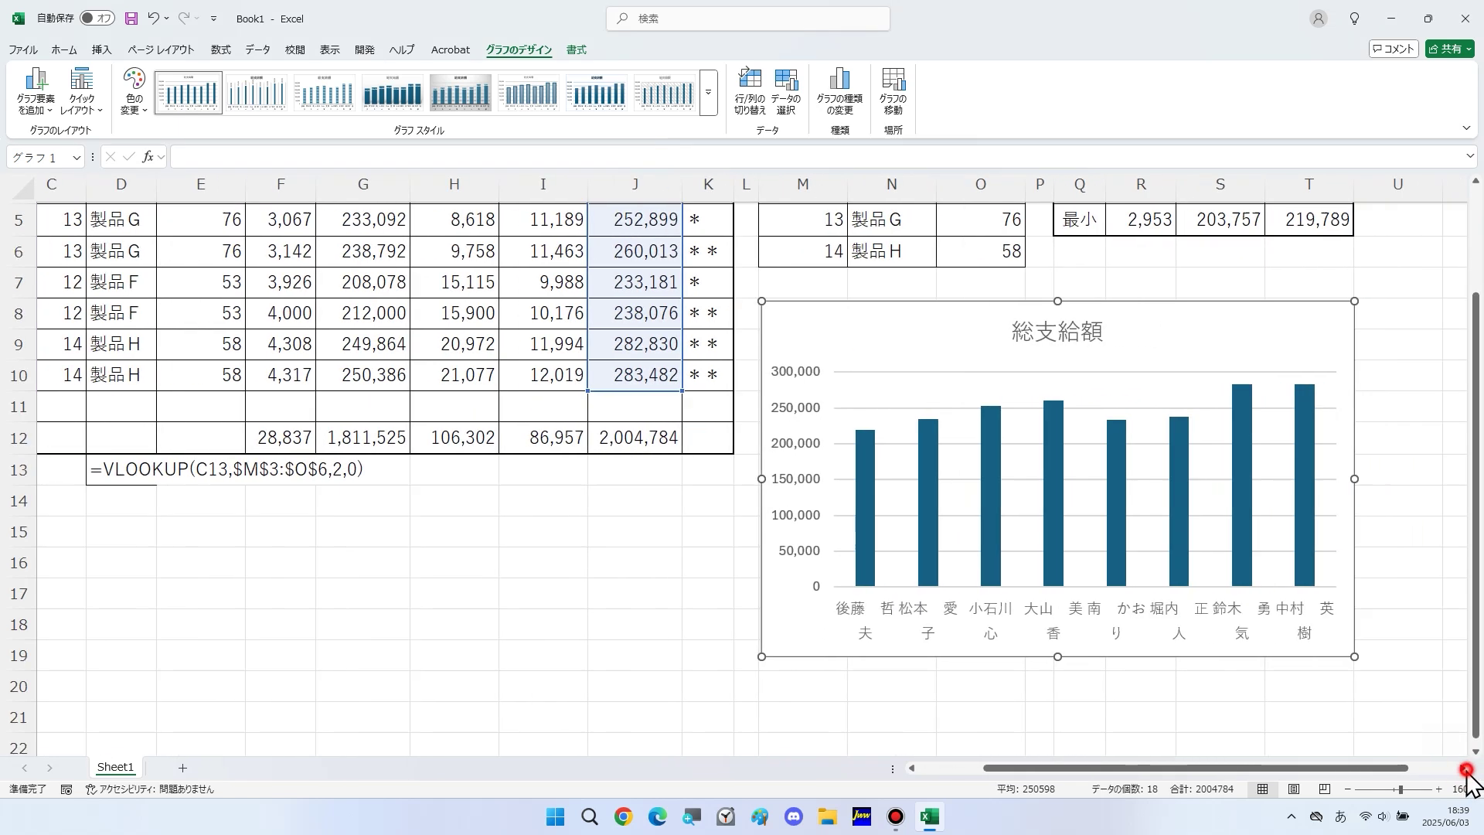
click(1464, 768)
click(781, 333)
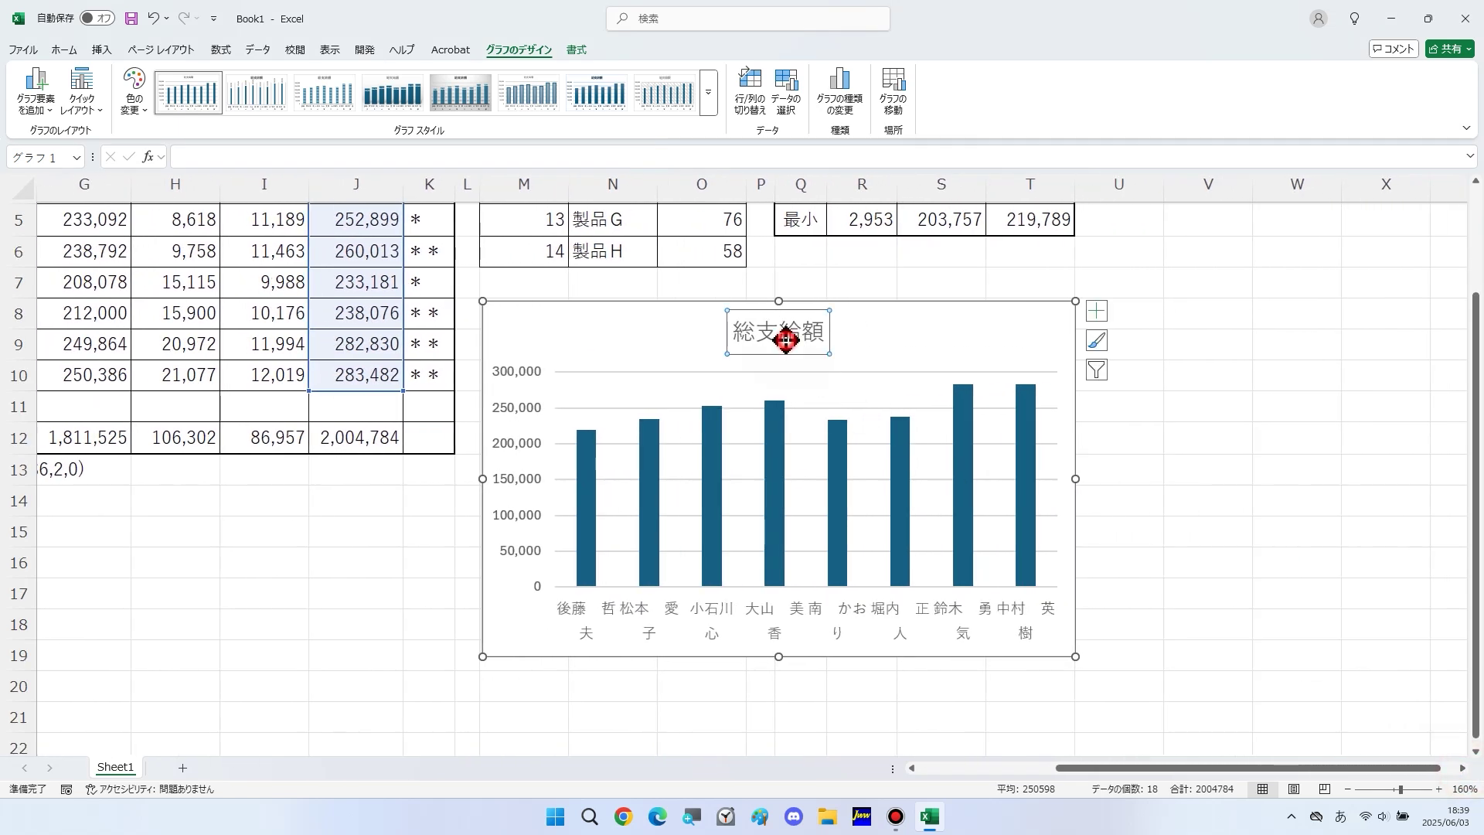
click(762, 333)
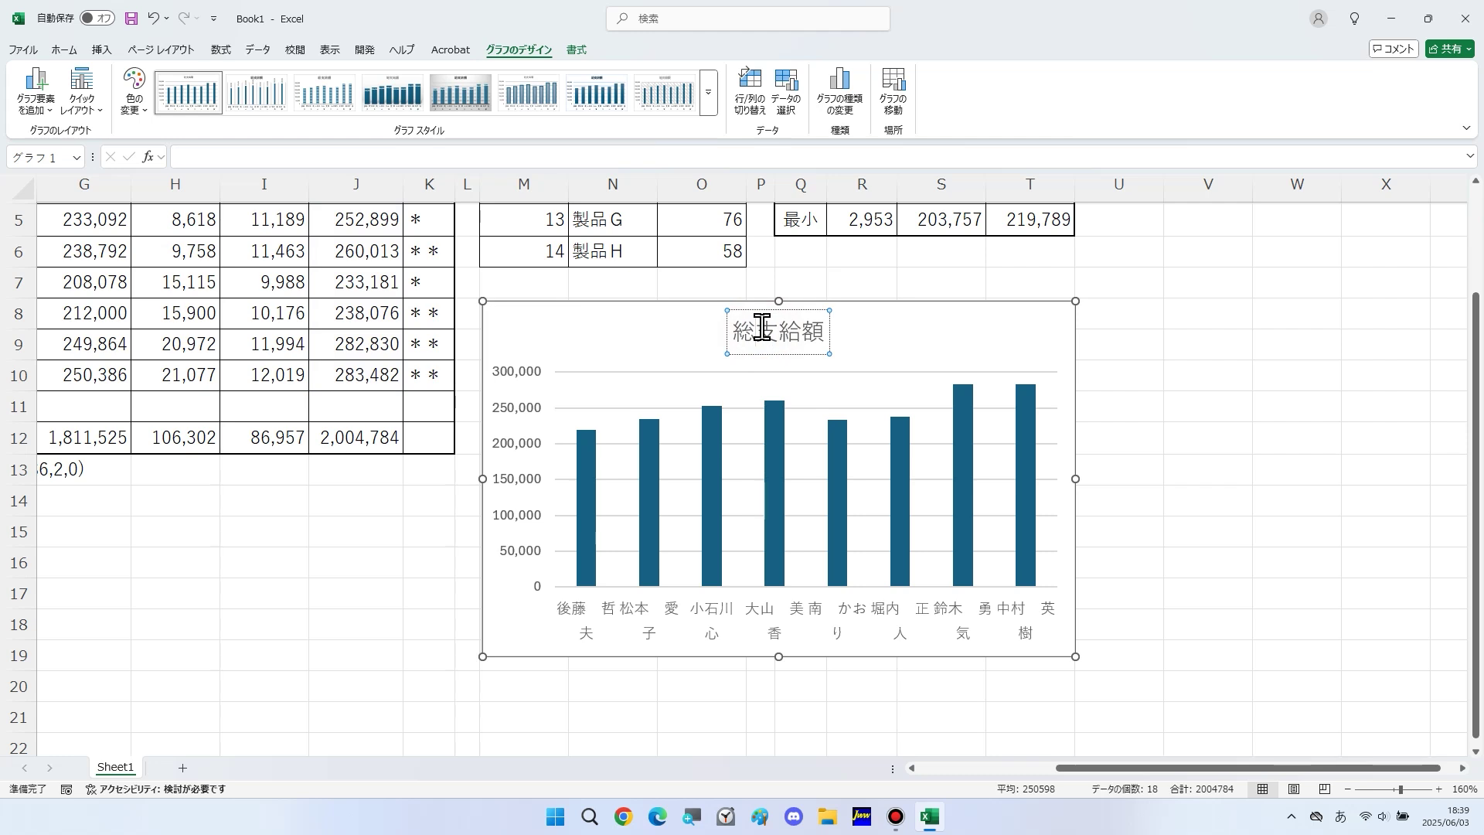
text(syainnbetun)
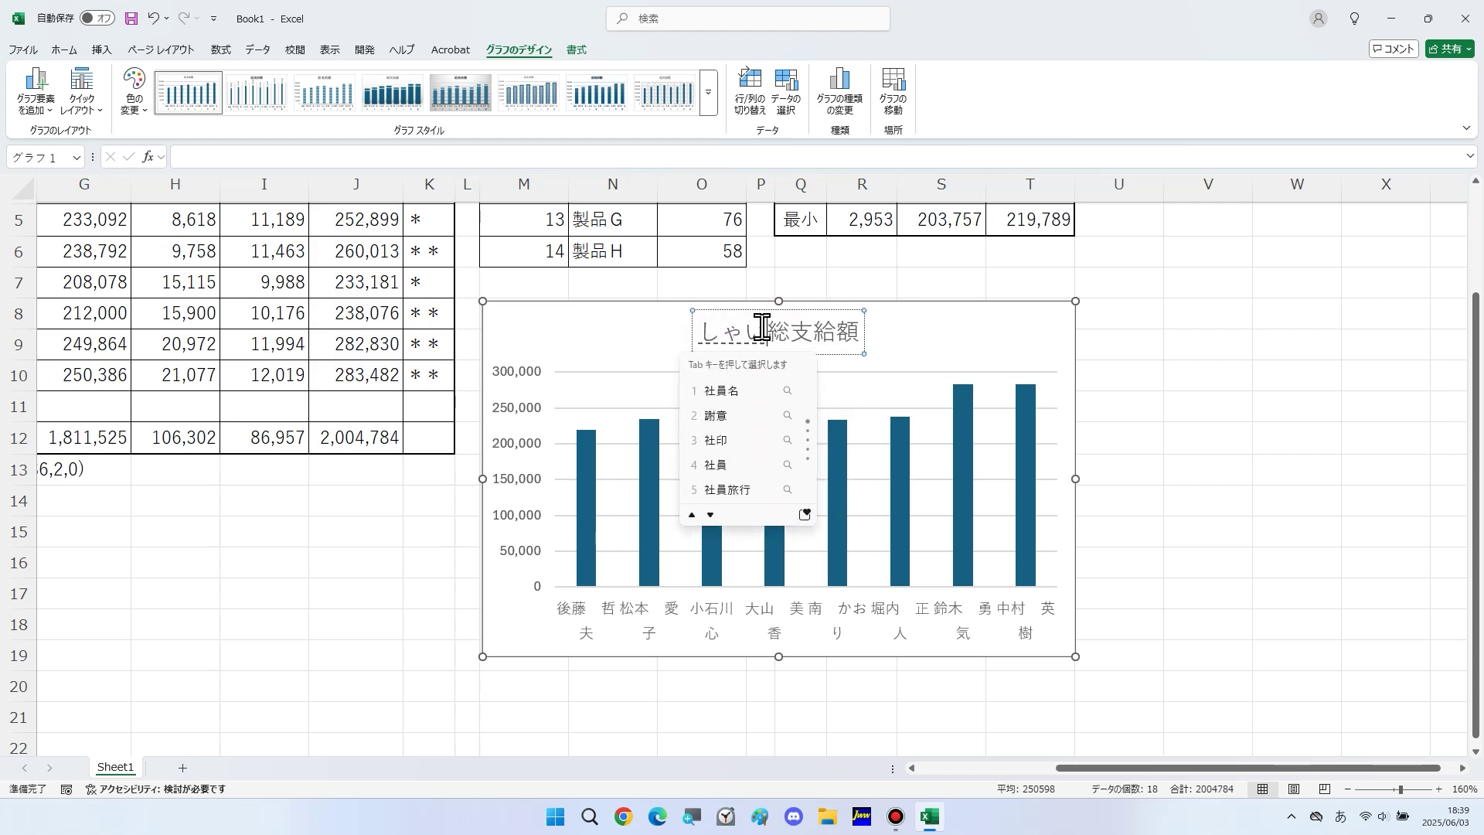
text(o)
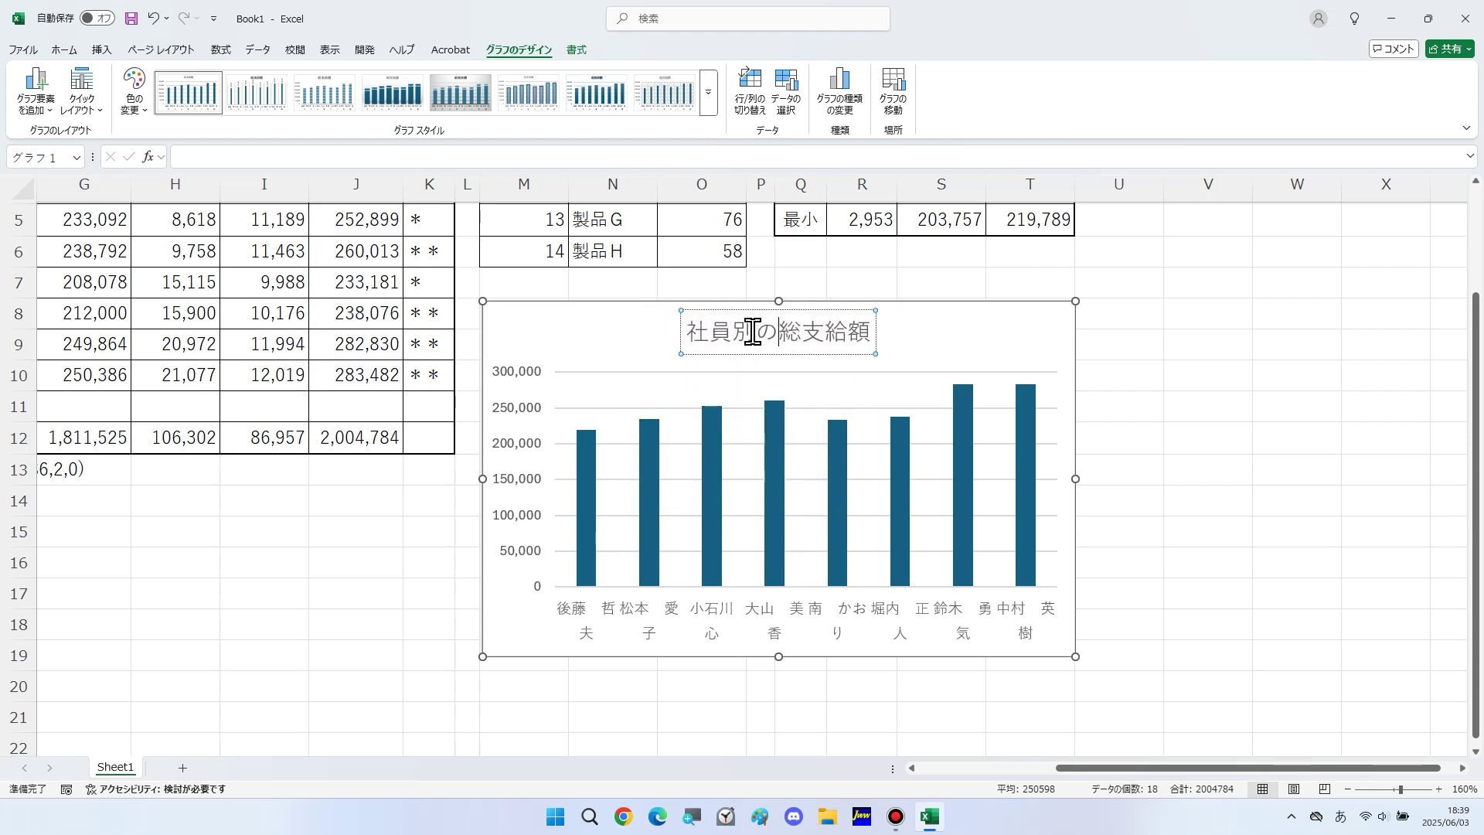
click(931, 321)
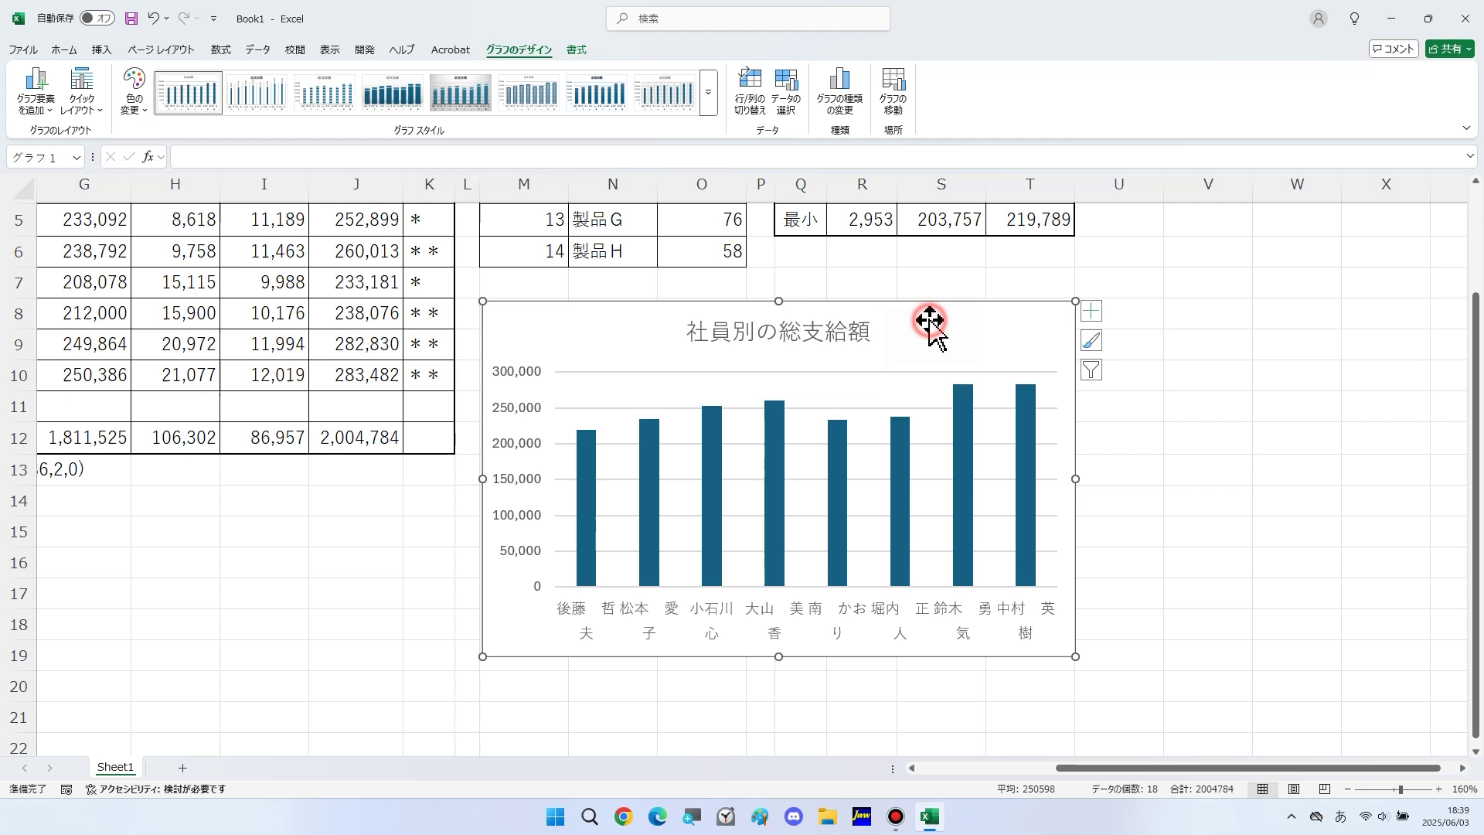
Step: Add a legend (凡例) to the chart
click(1097, 312)
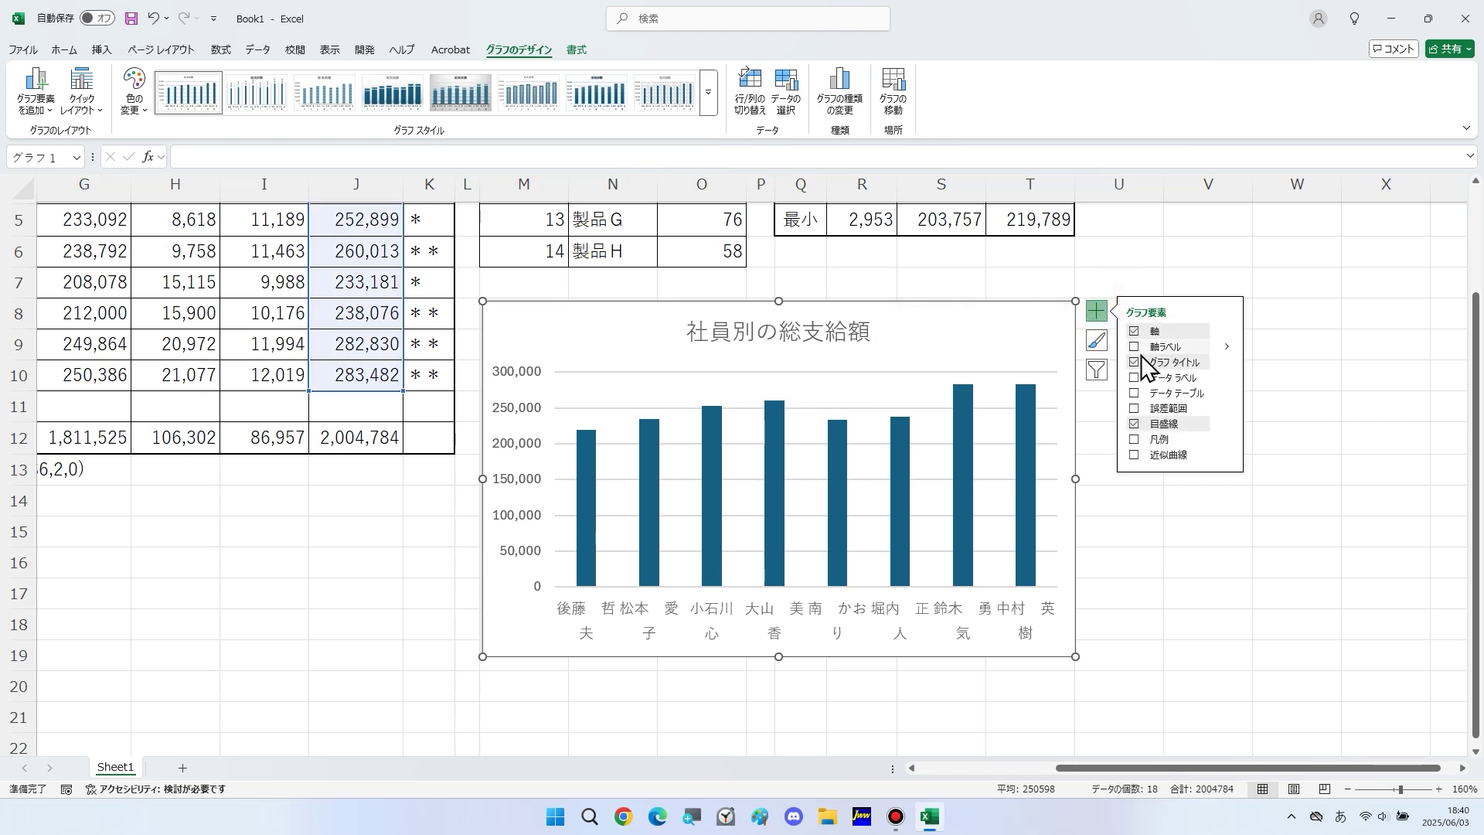
click(1134, 439)
click(1196, 676)
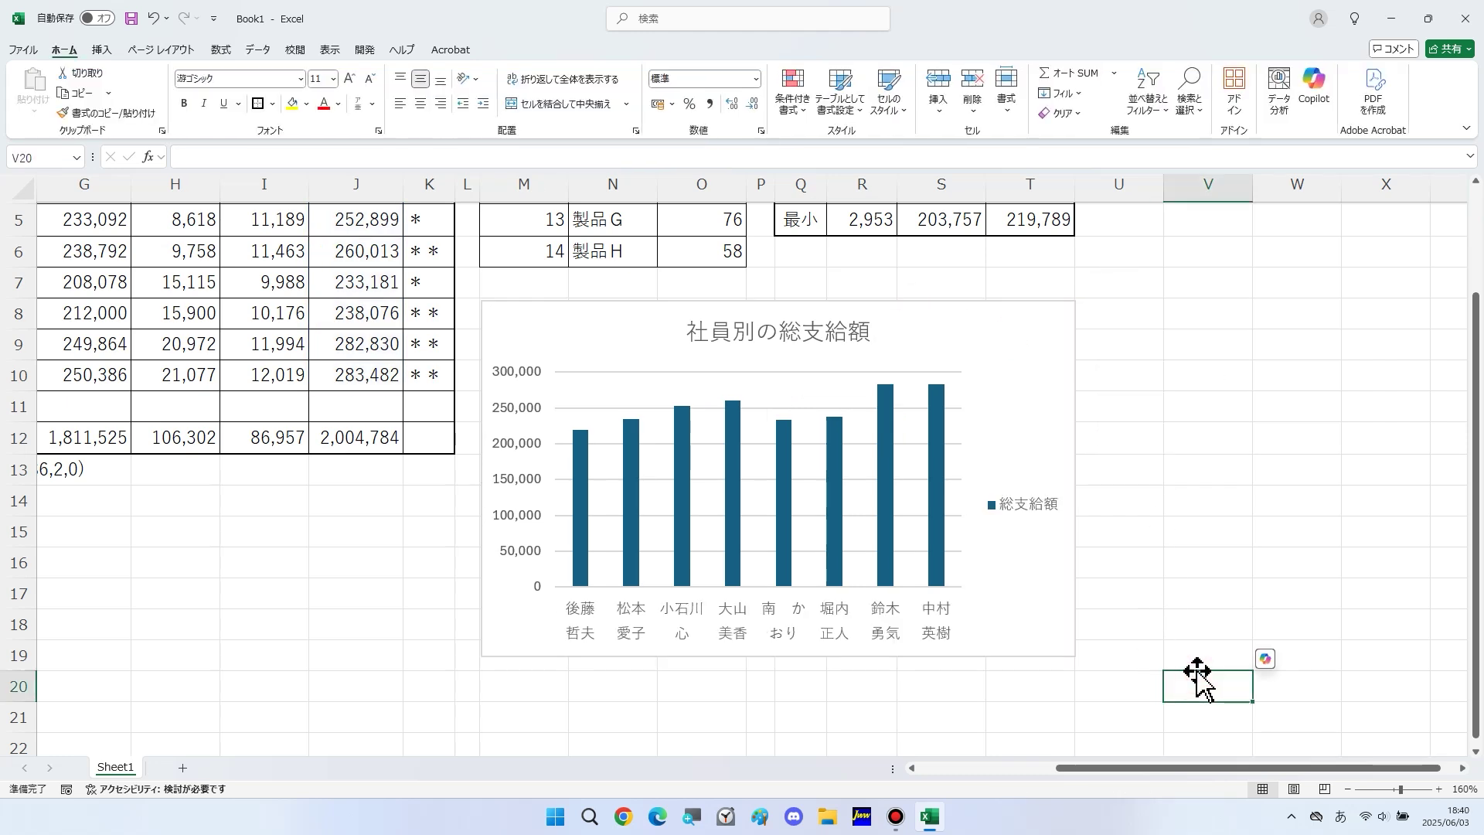
Step: Move the chart below the wage list and widen it to span columns A to K
ctrl+scroll(1044, 628, down, 3)
drag(1207, 422, 437, 588)
drag(515, 702, 761, 702)
click(823, 545)
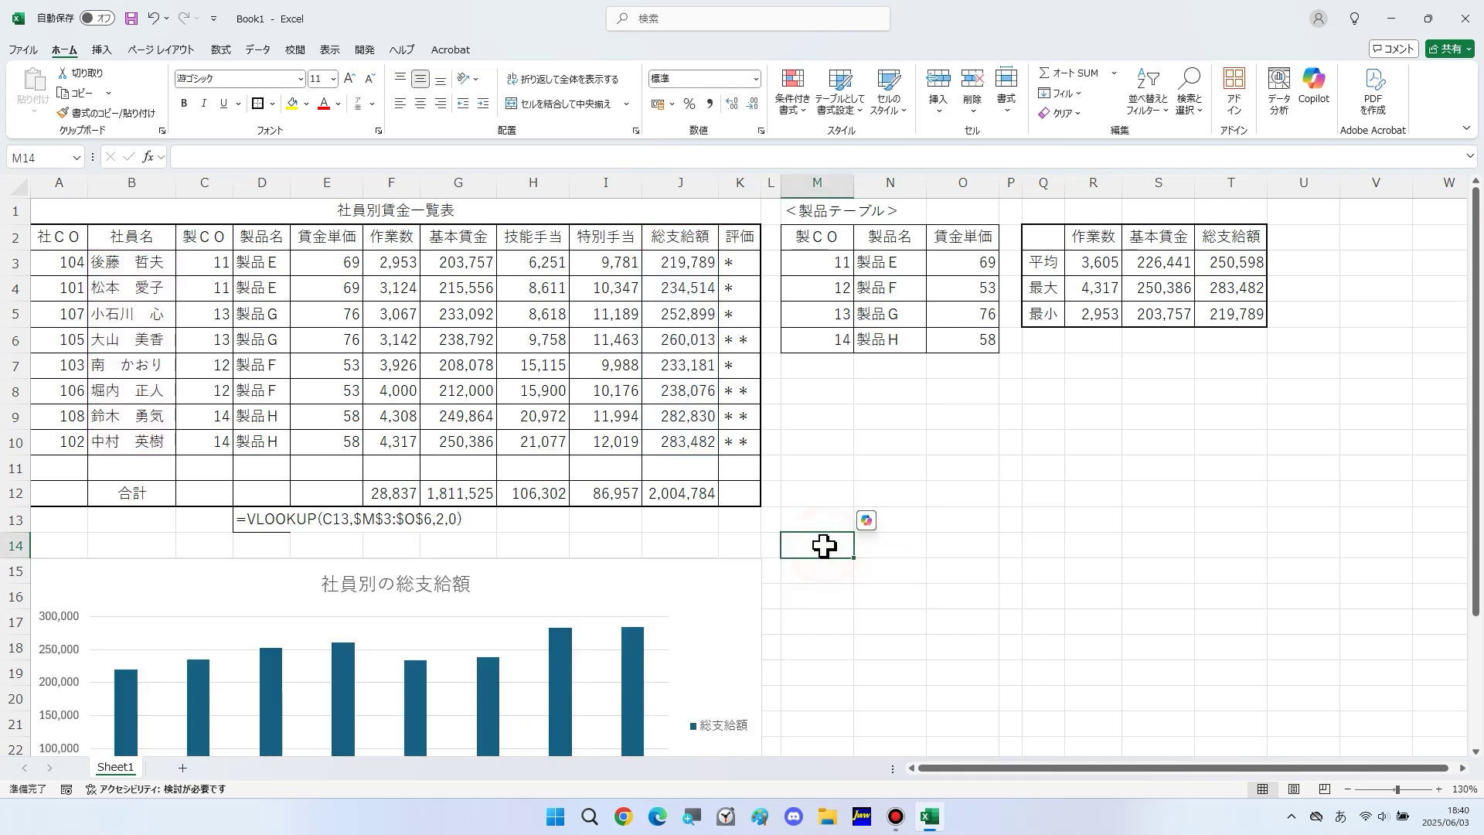
ctrl+scroll(808, 555, down, 2)
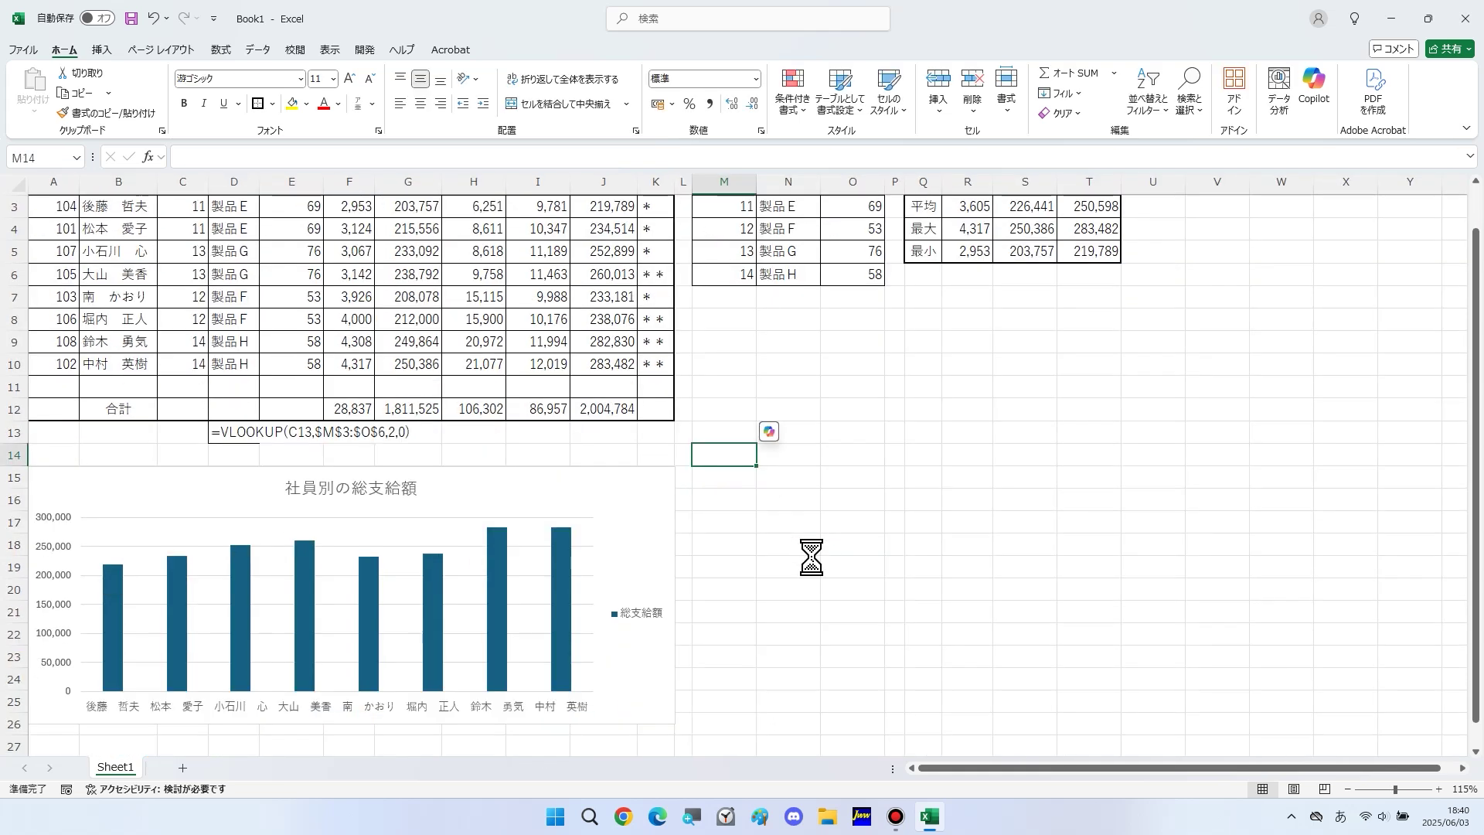